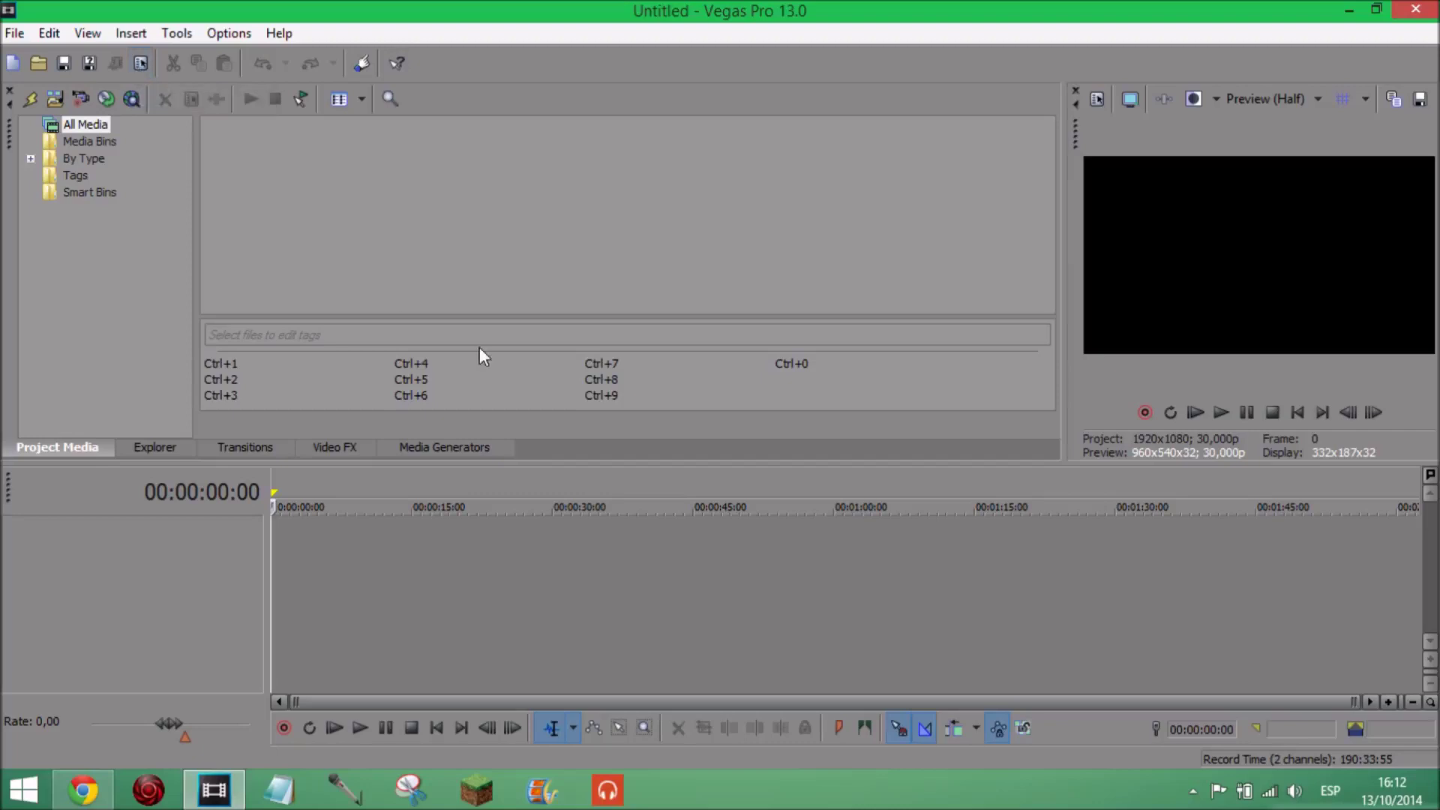
# - Review the Custom 1080p Render Properties video template in Project Properties: 1920×1080, progressive, square pixels, 30 fps
pyautogui.hotkey('alt', 'Return')
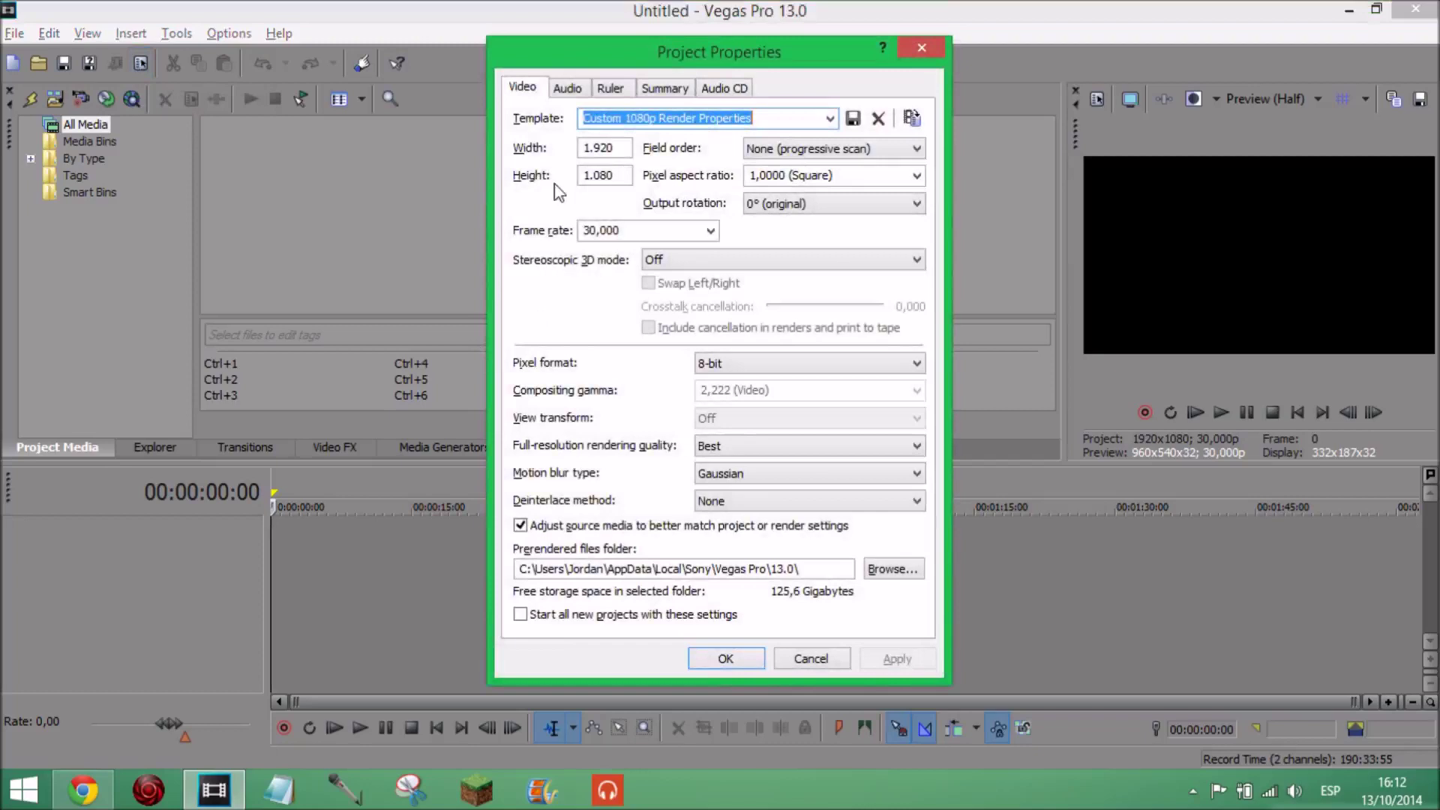
pyautogui.click(829, 118)
pyautogui.click(831, 120)
pyautogui.click(797, 118)
pyautogui.doubleClick(797, 118)
pyautogui.click(797, 118)
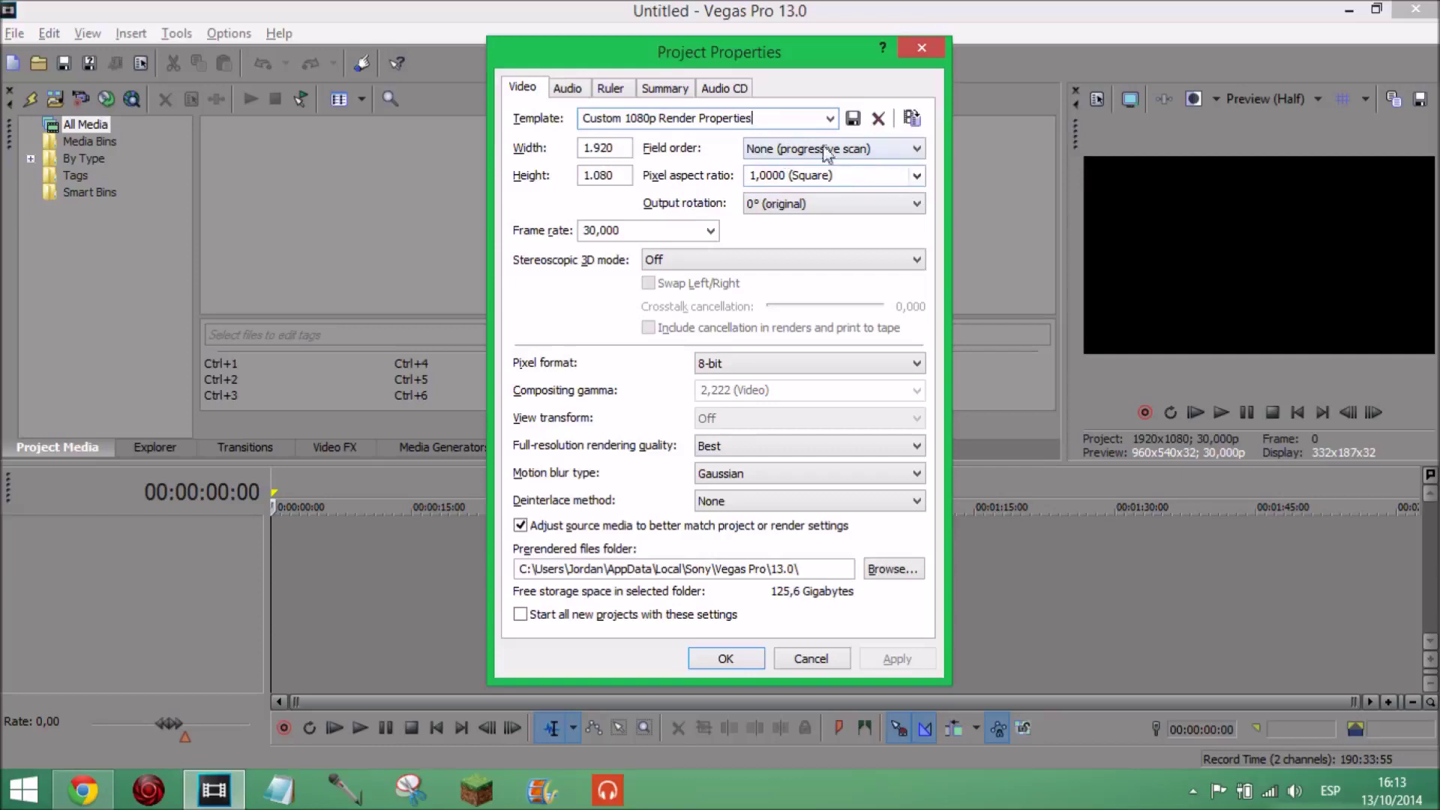
pyautogui.click(656, 229)
pyautogui.click(714, 230)
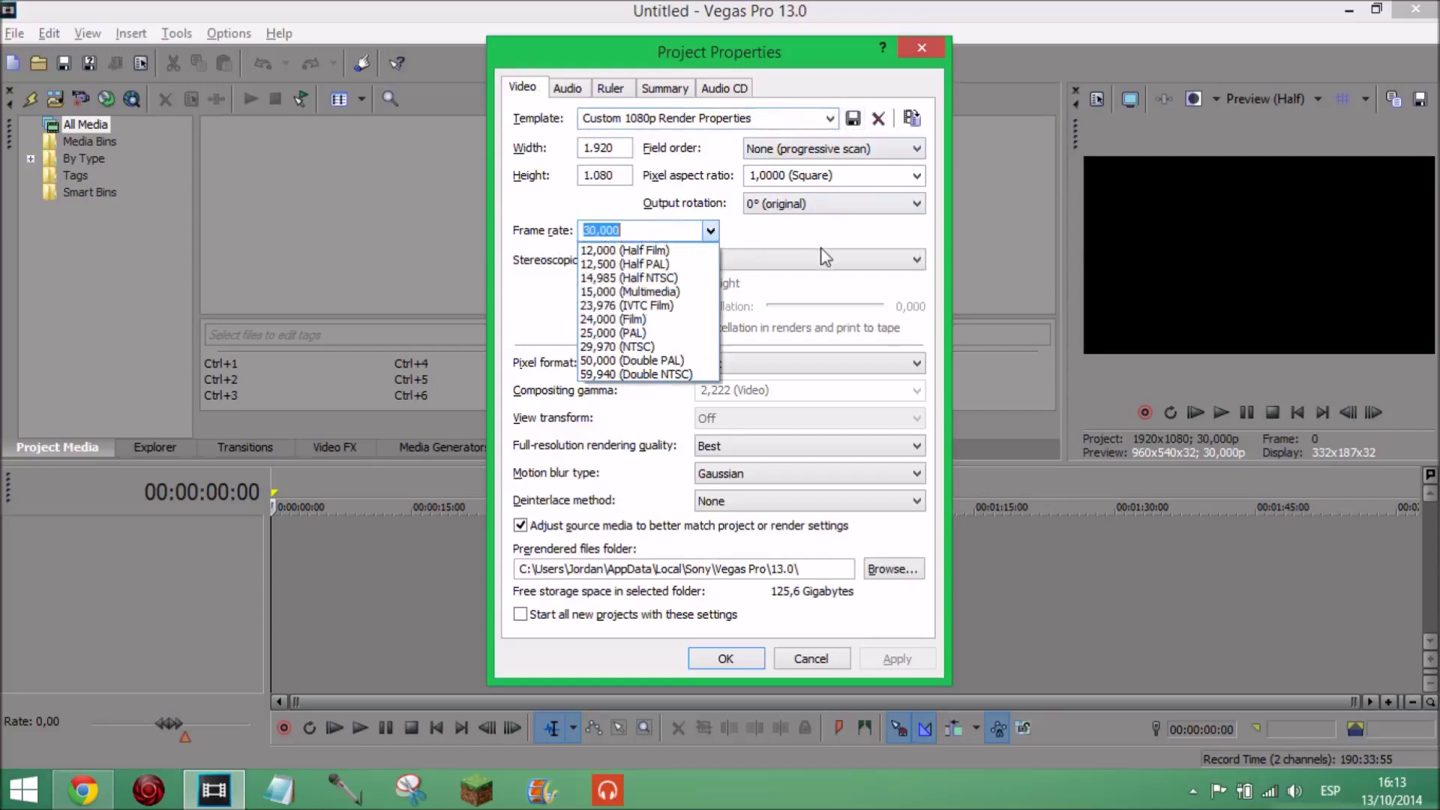
pyautogui.click(747, 225)
pyautogui.click(717, 227)
pyautogui.click(758, 223)
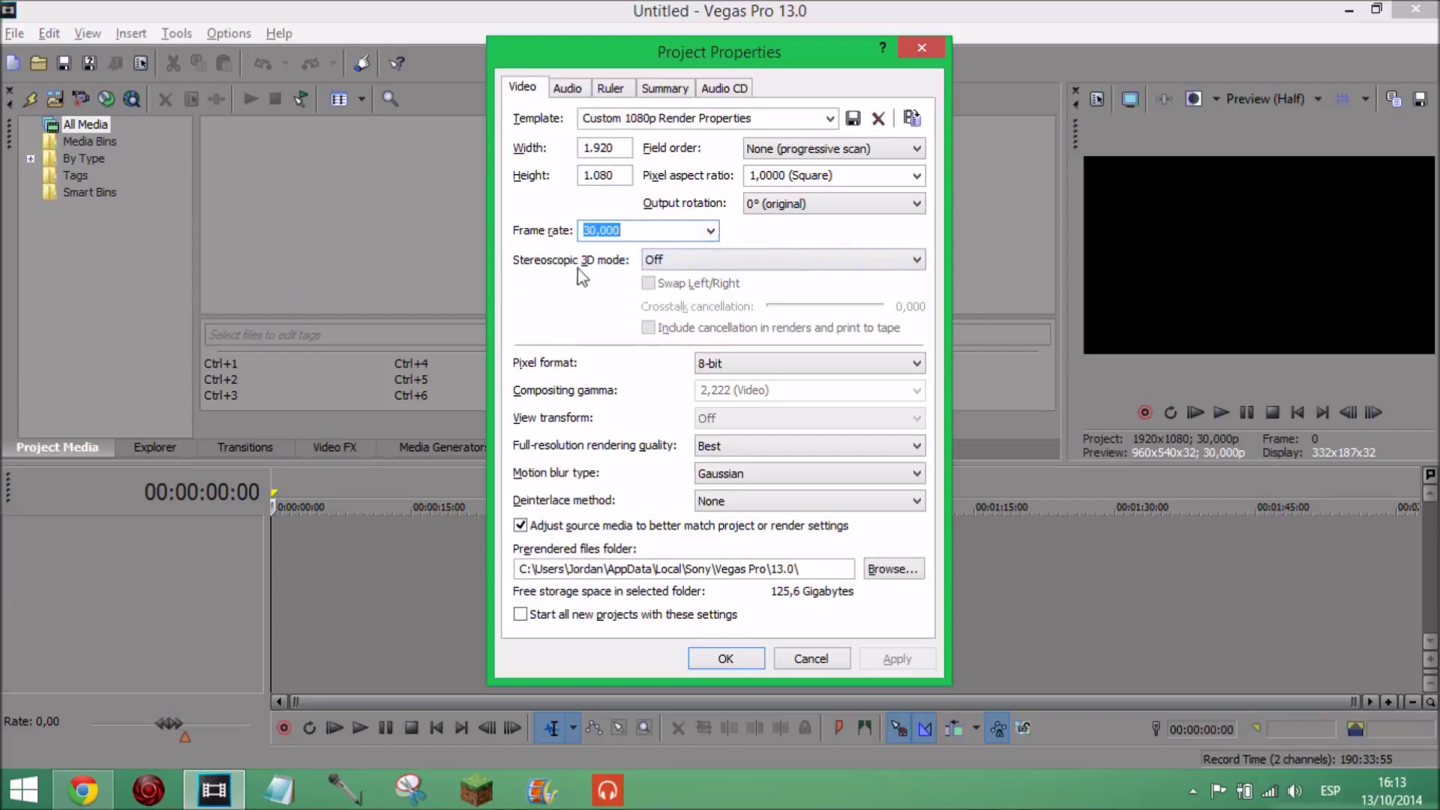
pyautogui.click(732, 262)
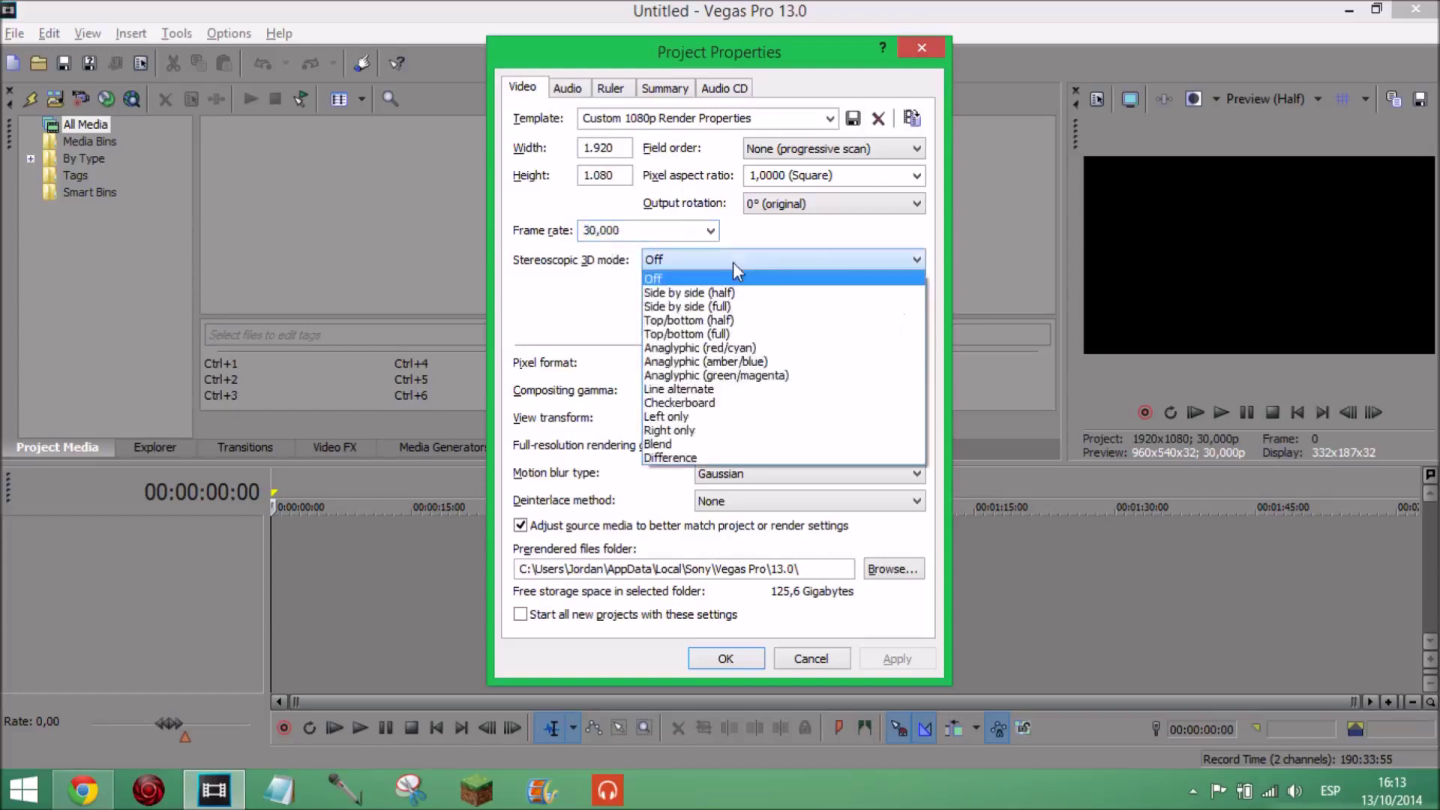
pyautogui.click(732, 262)
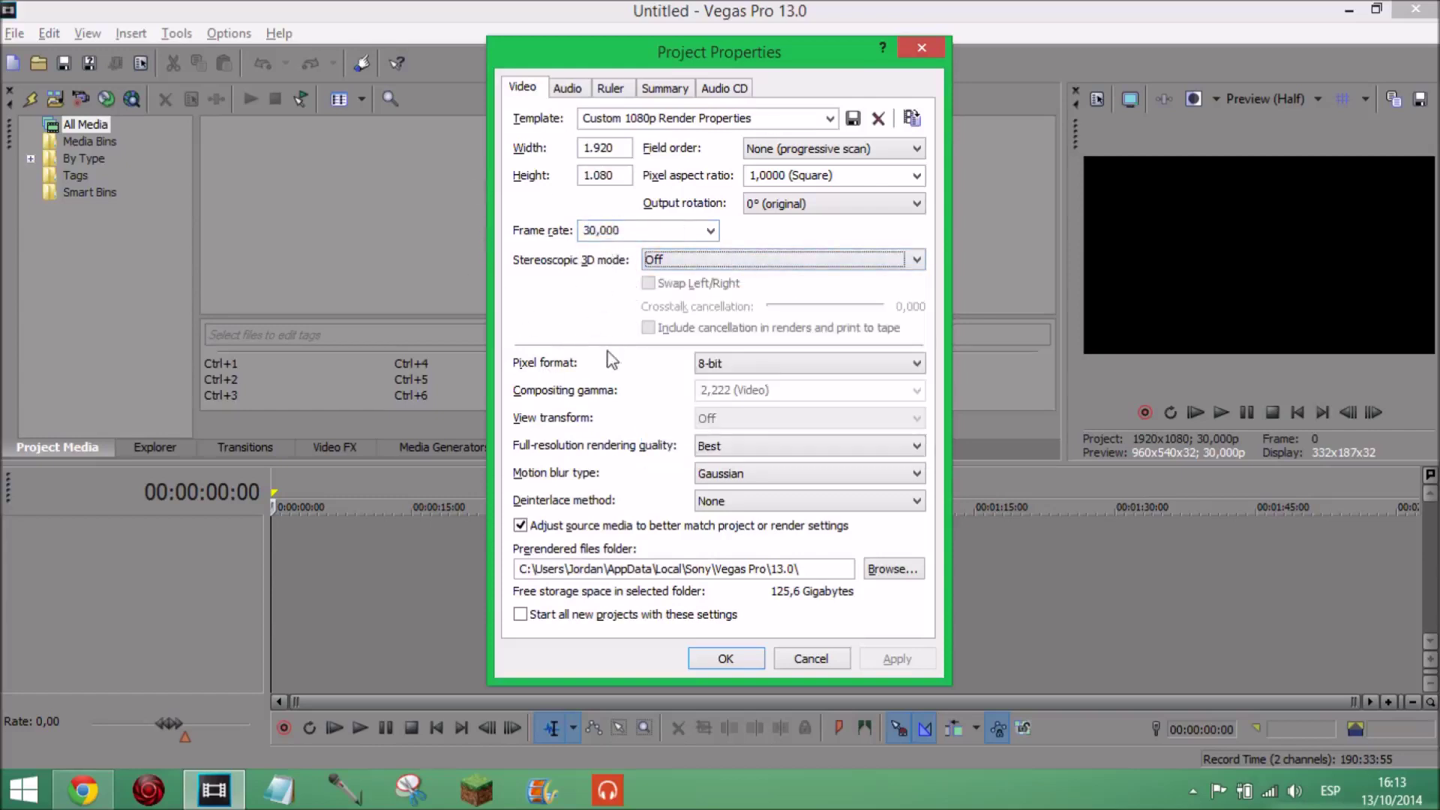
pyautogui.click(718, 365)
pyautogui.click(718, 365)
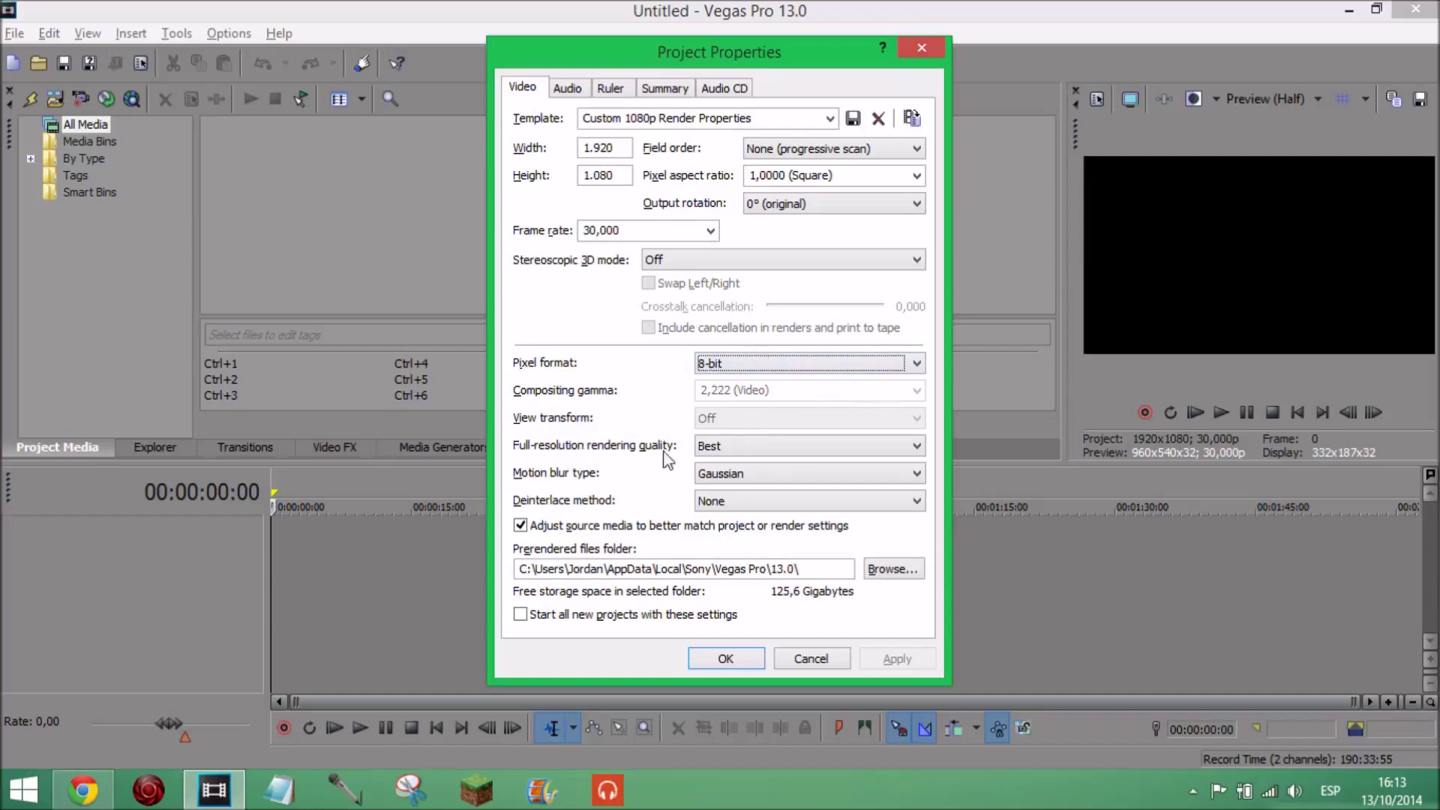
pyautogui.click(735, 443)
pyautogui.click(735, 443)
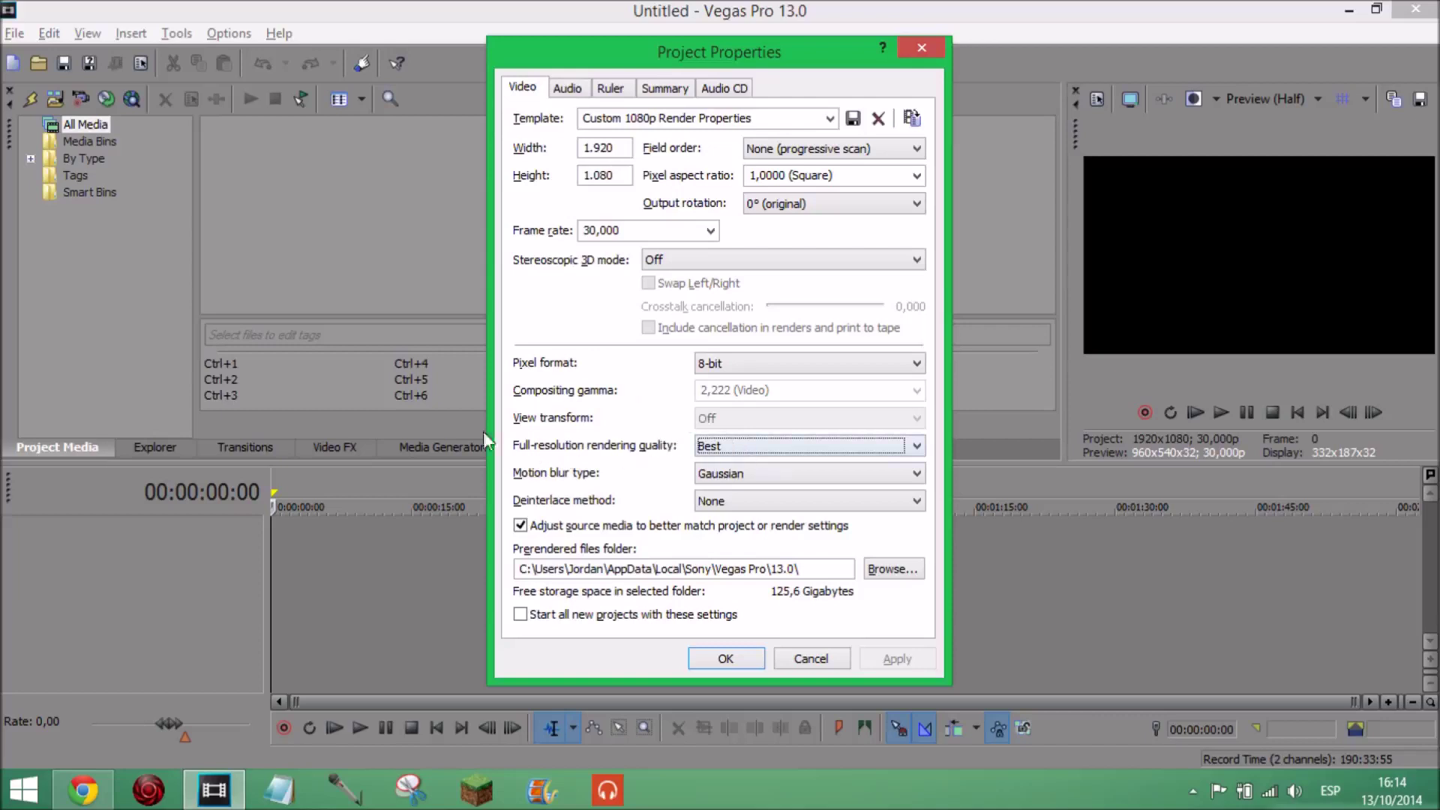
pyautogui.click(791, 477)
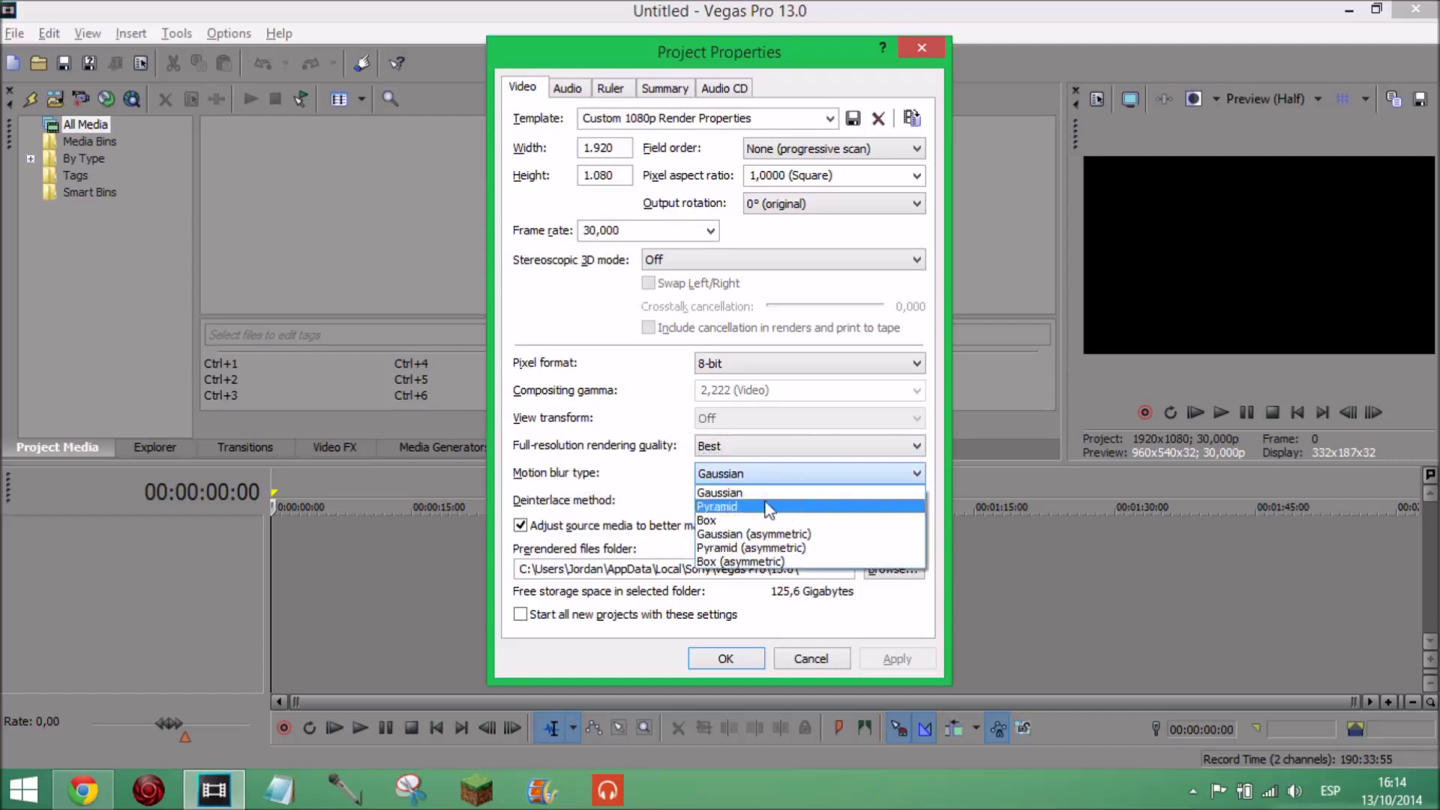
pyautogui.click(728, 470)
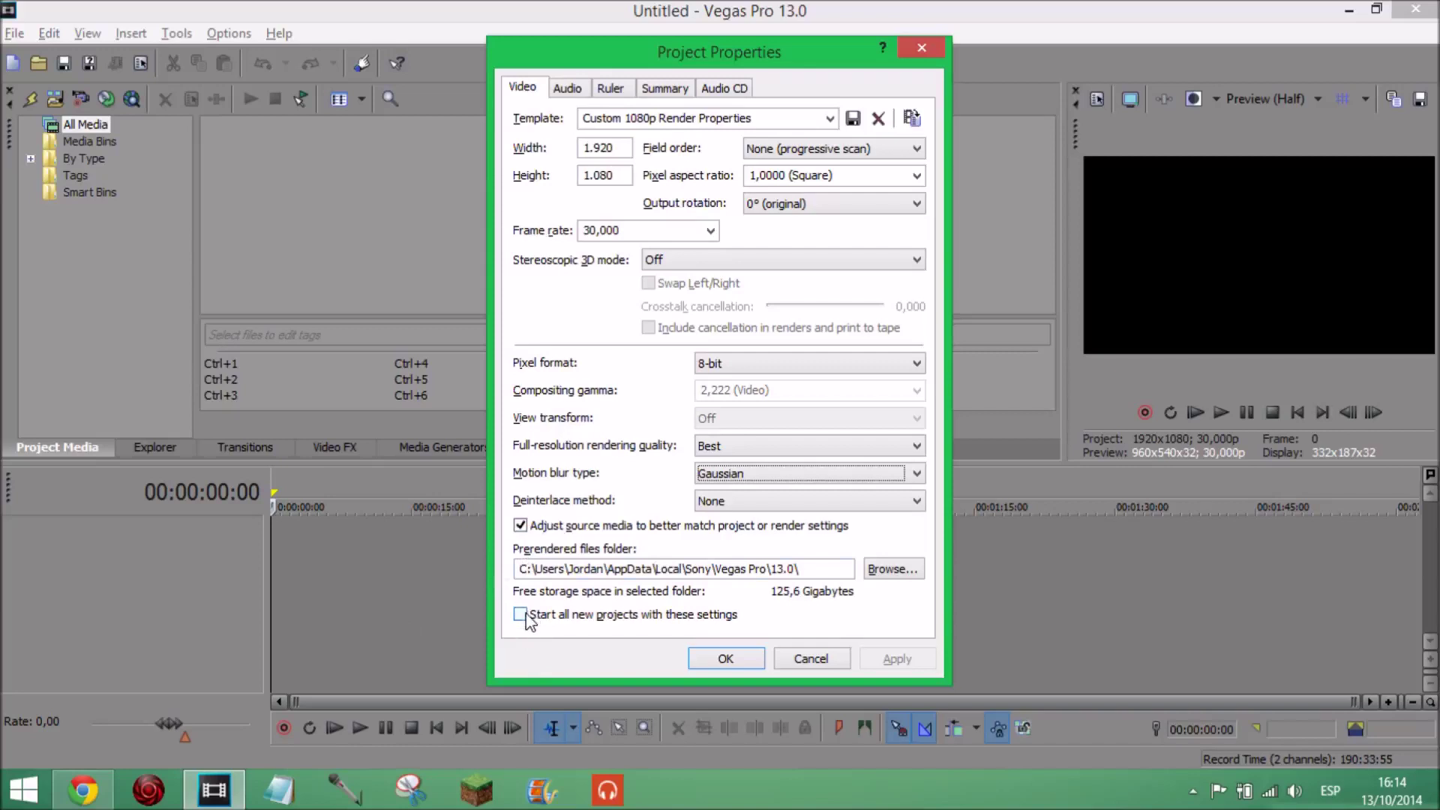
pyautogui.click(914, 48)
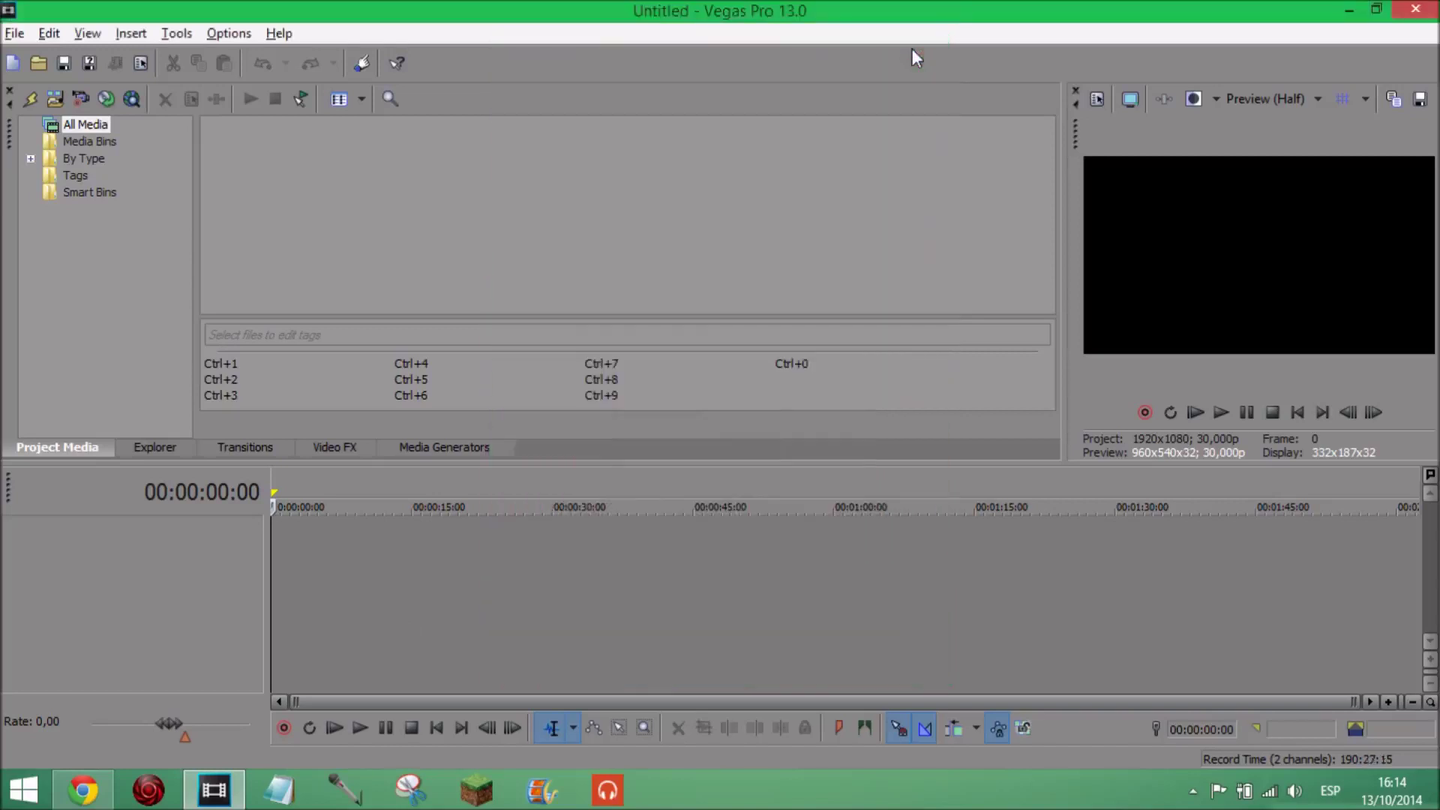
# - Reopen Project Properties, toggling 'Start all new projects with these settings' on and back off
pyautogui.click(151, 63)
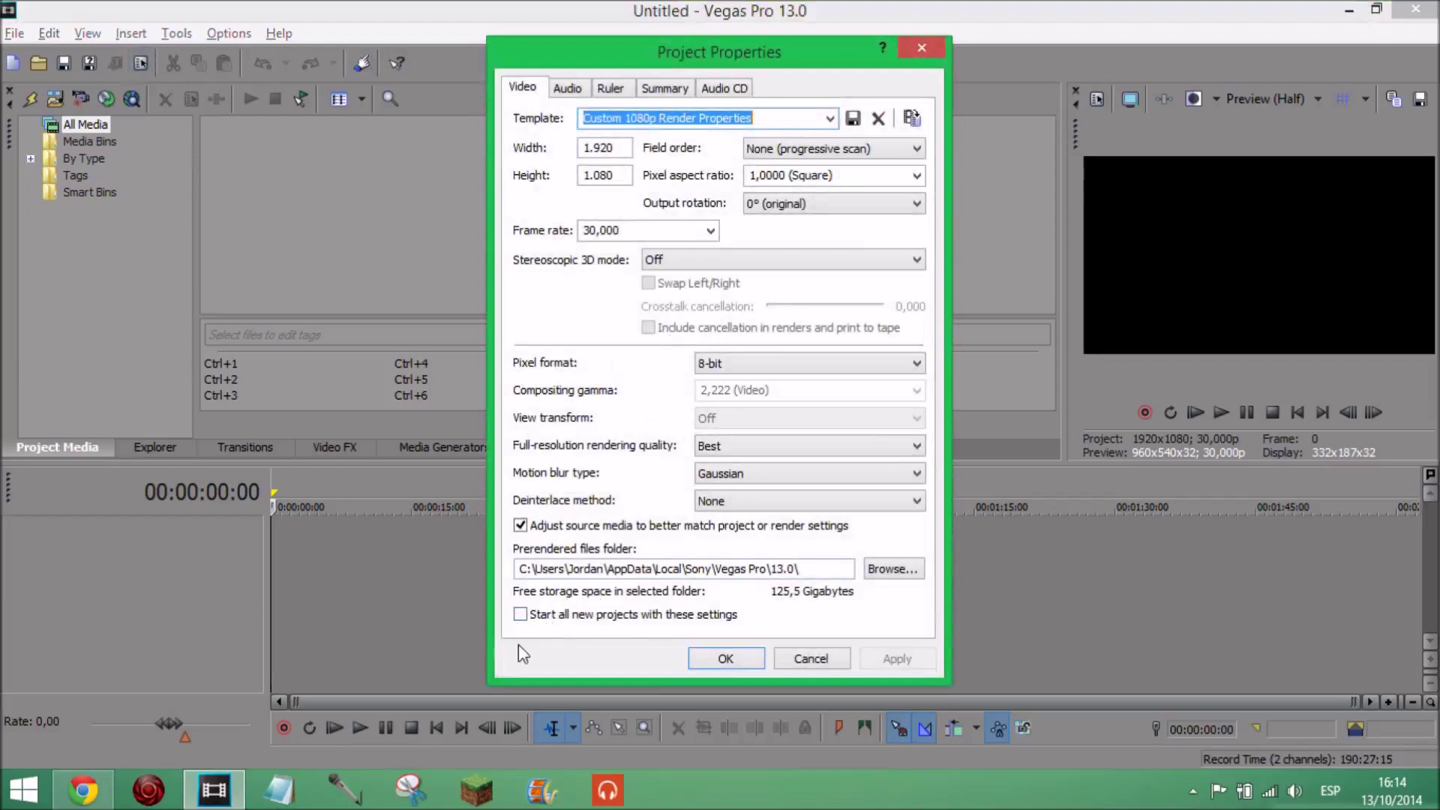
pyautogui.click(530, 614)
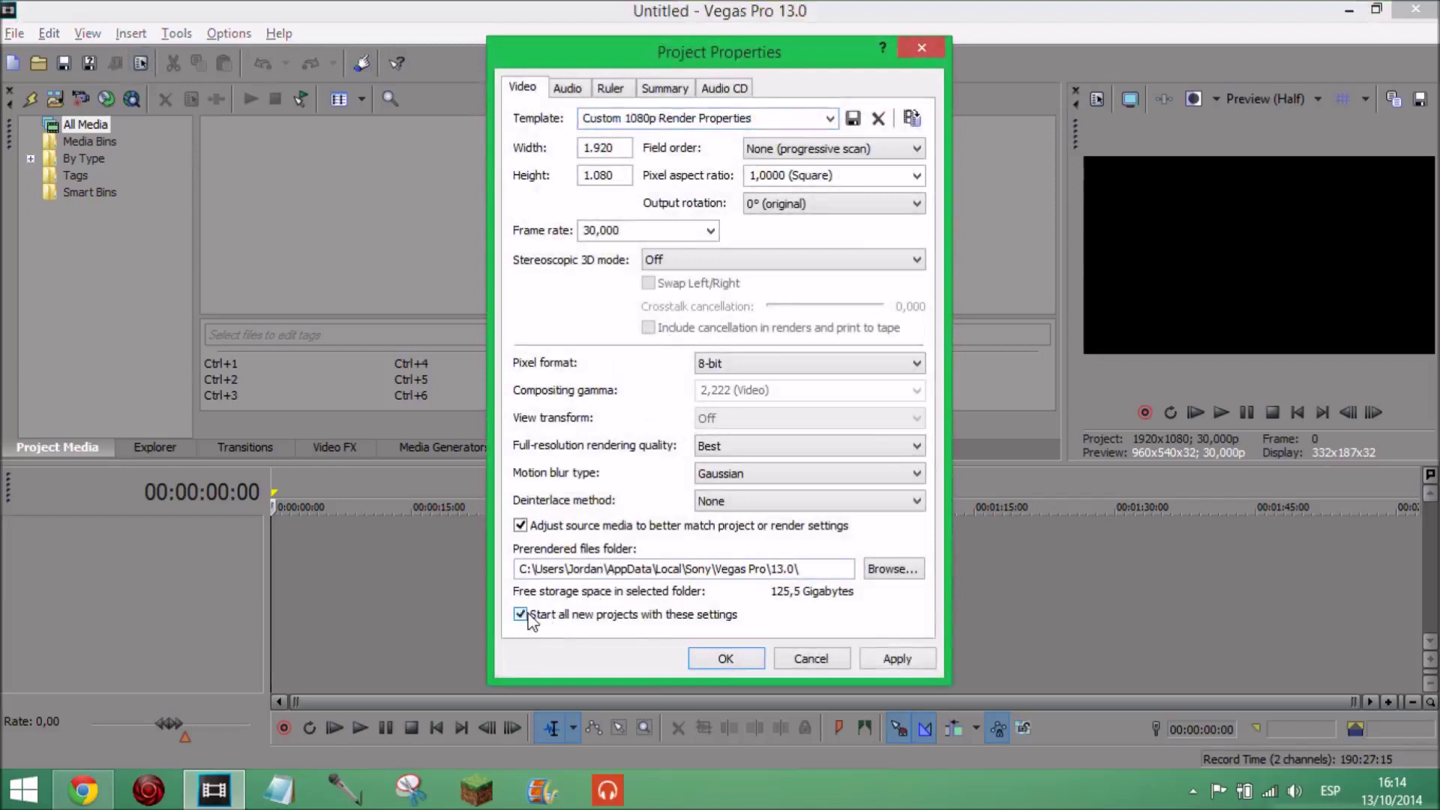
pyautogui.click(527, 615)
pyautogui.click(921, 48)
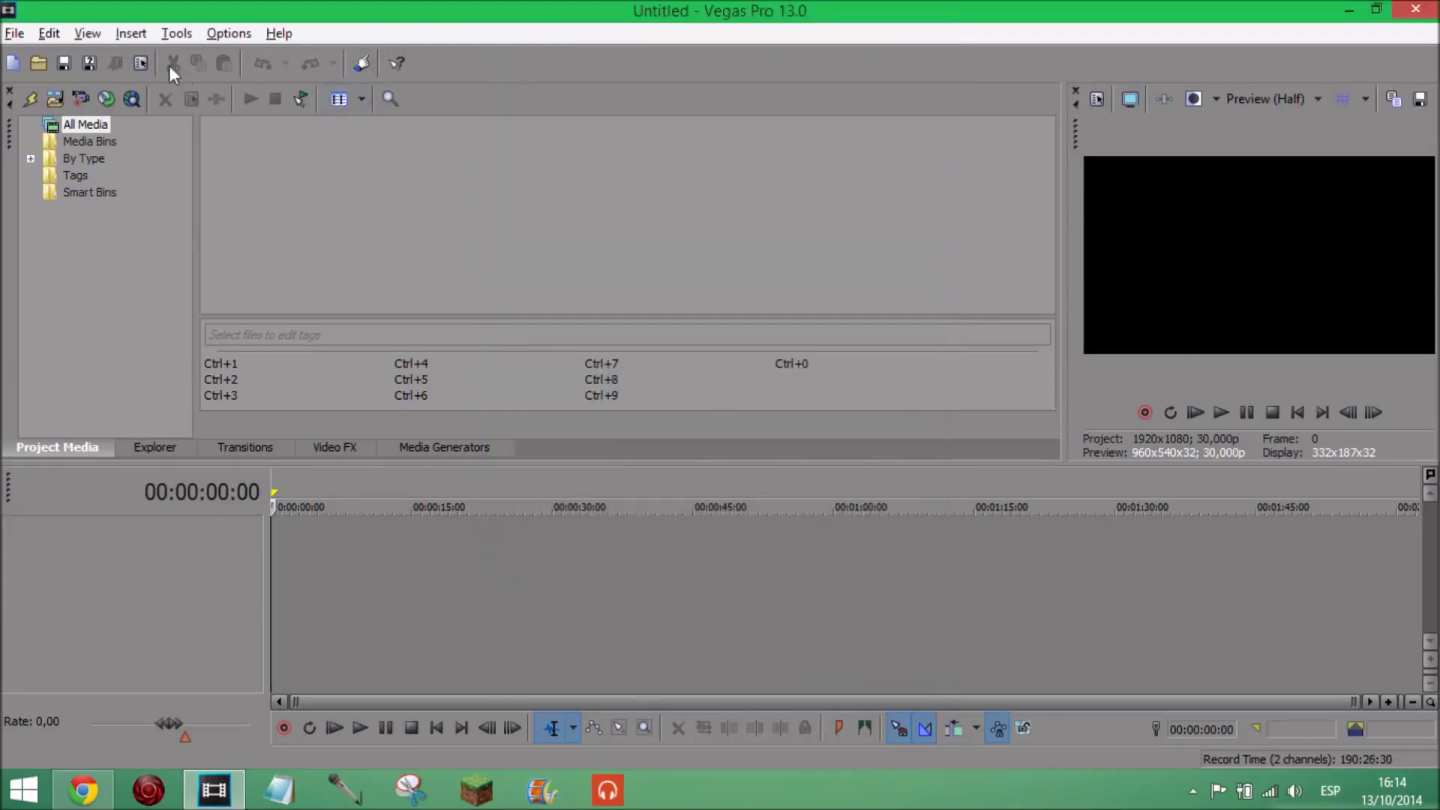
# - Review the project audio settings: Stereo, 48,000 Hz, 16-bit, Best resampling
pyautogui.click(141, 64)
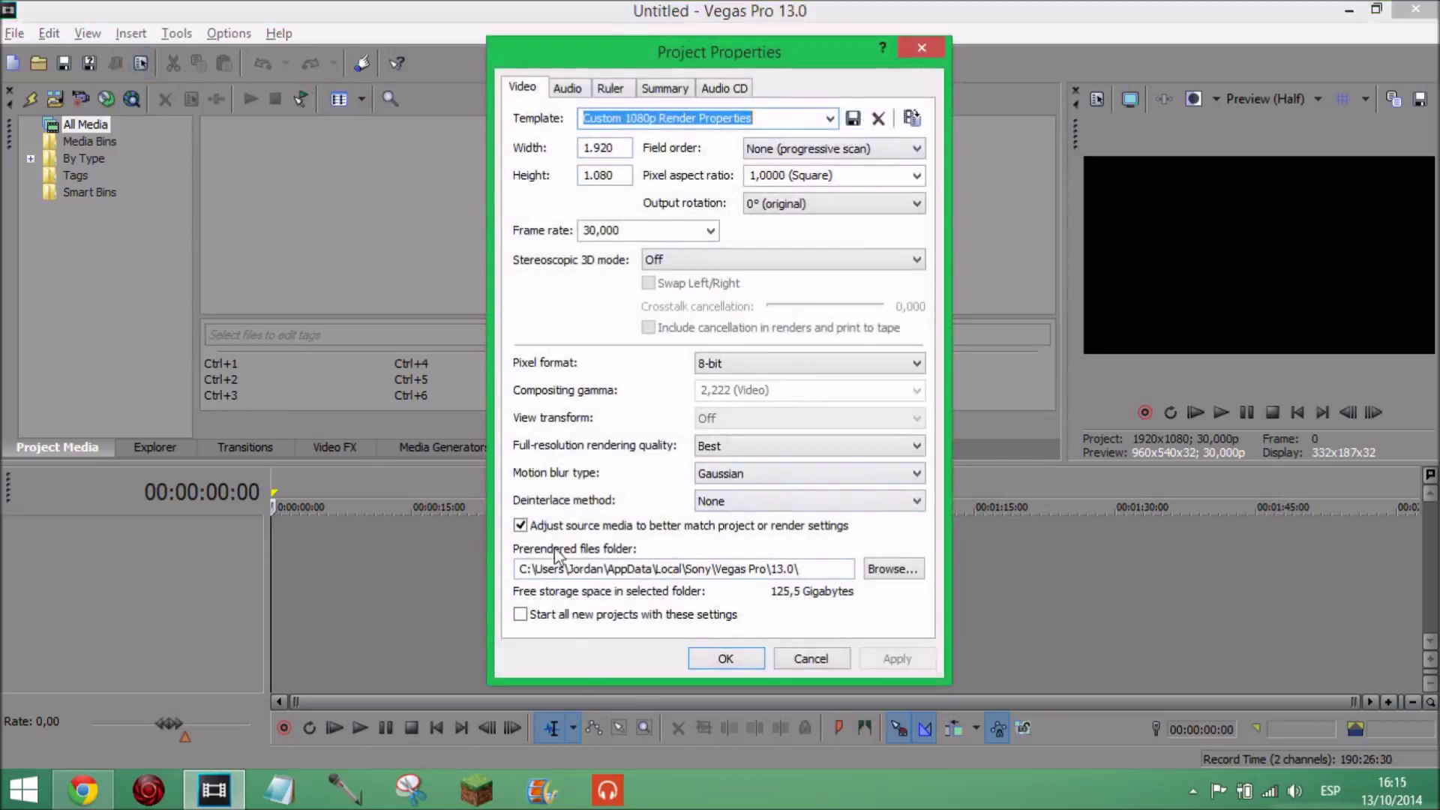
pyautogui.click(568, 88)
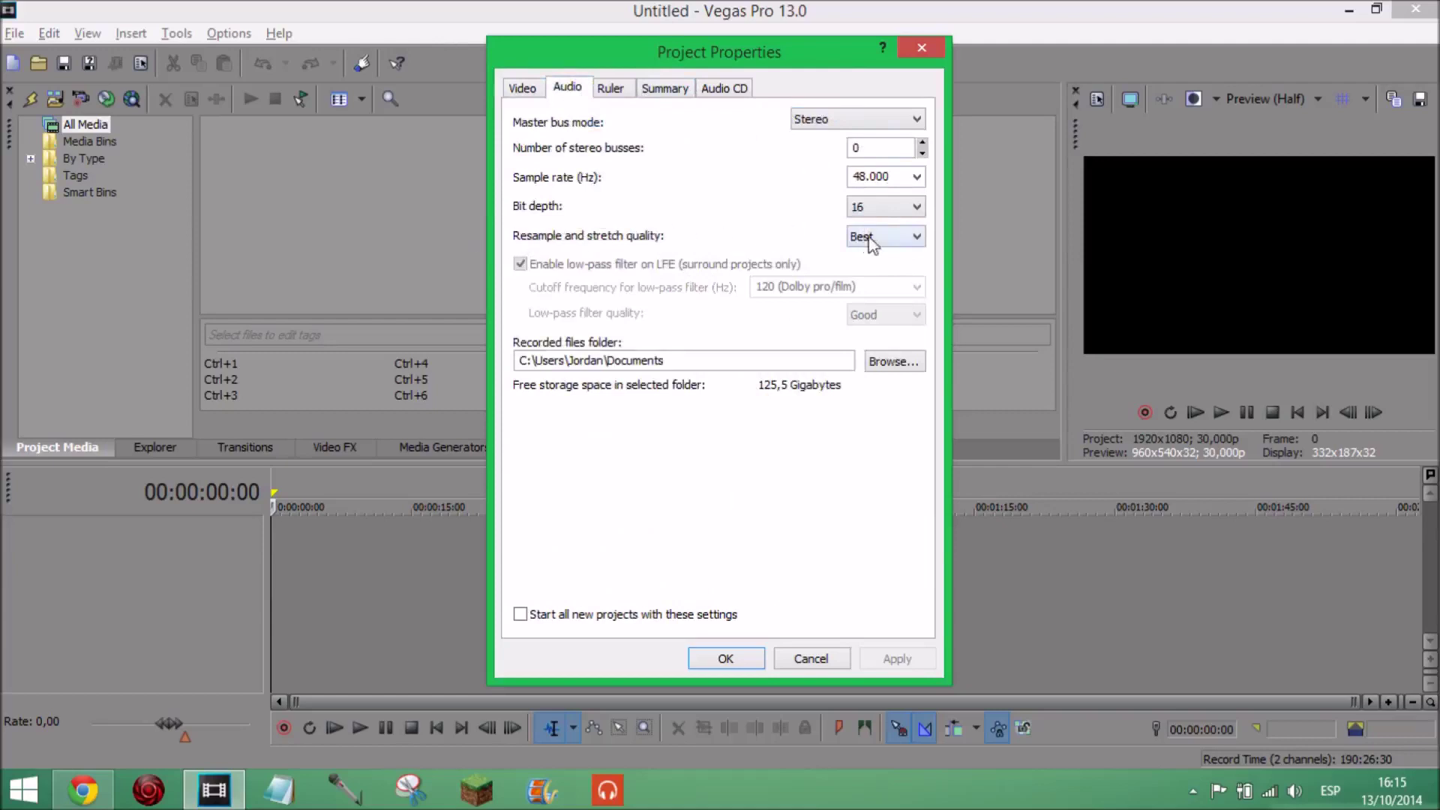
pyautogui.click(868, 235)
# - Keep audio at Best resampling, 16-bit, Stereo master bus, then review ruler: SMPTE 30, 120 BPM
pyautogui.click(869, 235)
pyautogui.click(872, 209)
pyautogui.click(871, 211)
pyautogui.click(855, 124)
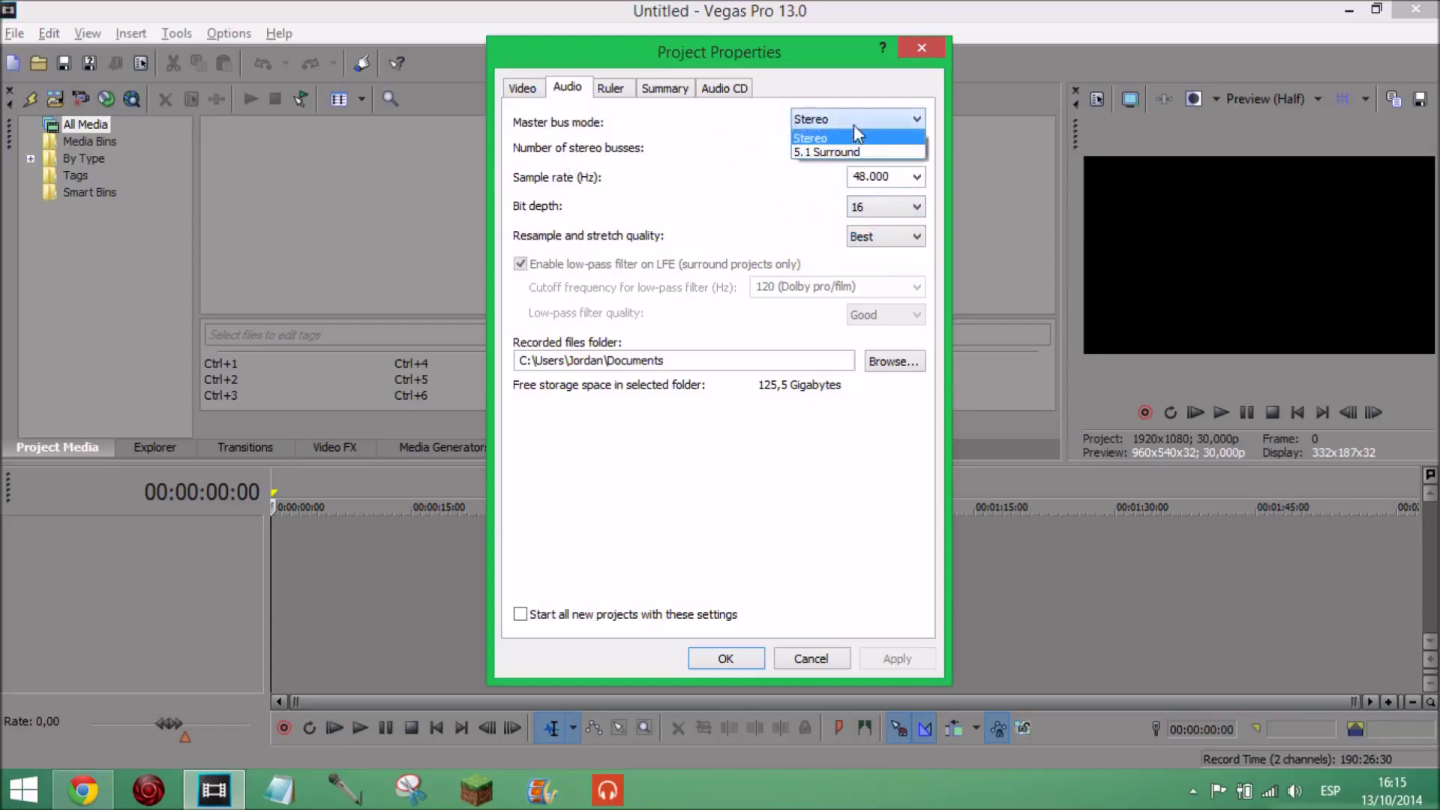
pyautogui.click(854, 125)
pyautogui.click(854, 124)
pyautogui.click(757, 110)
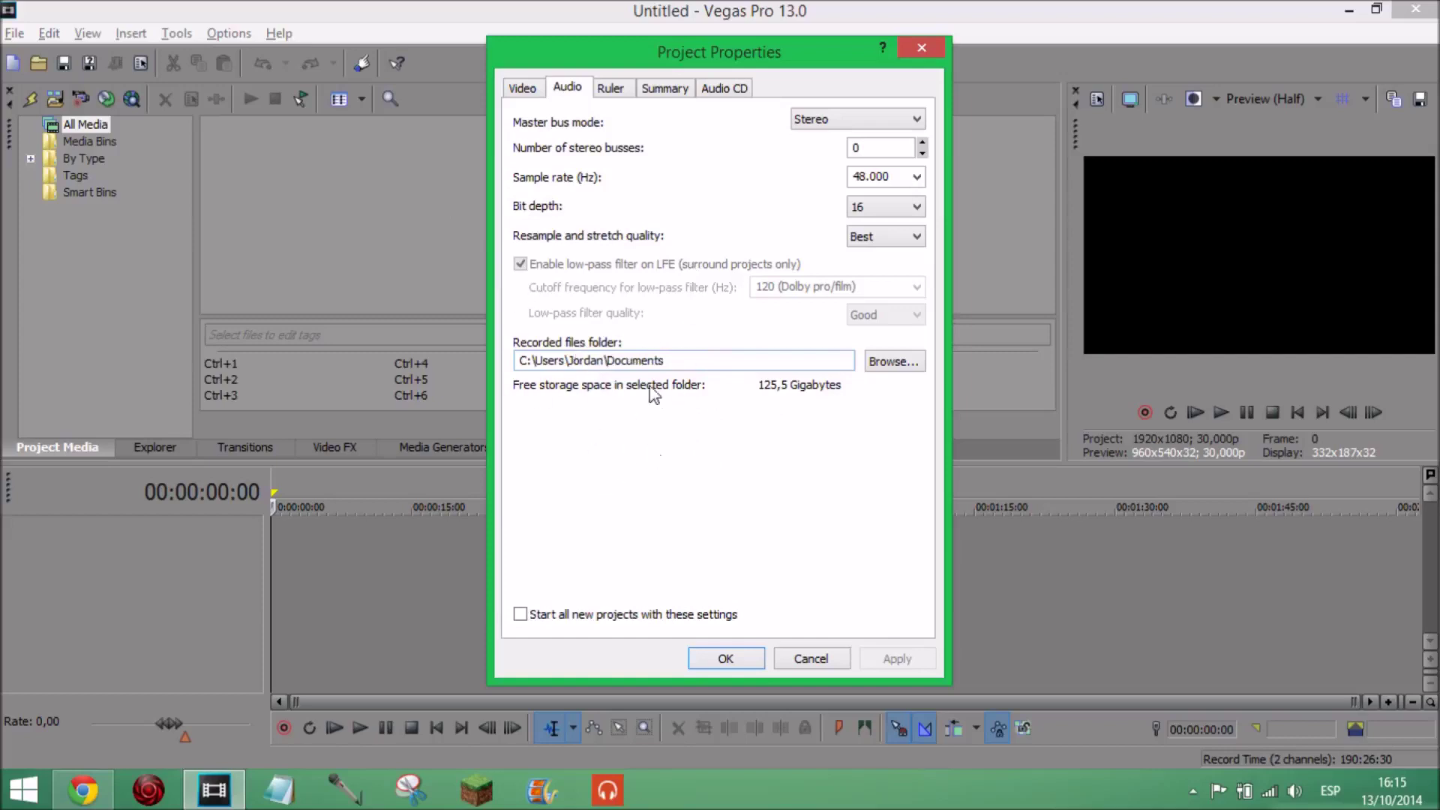
pyautogui.click(609, 88)
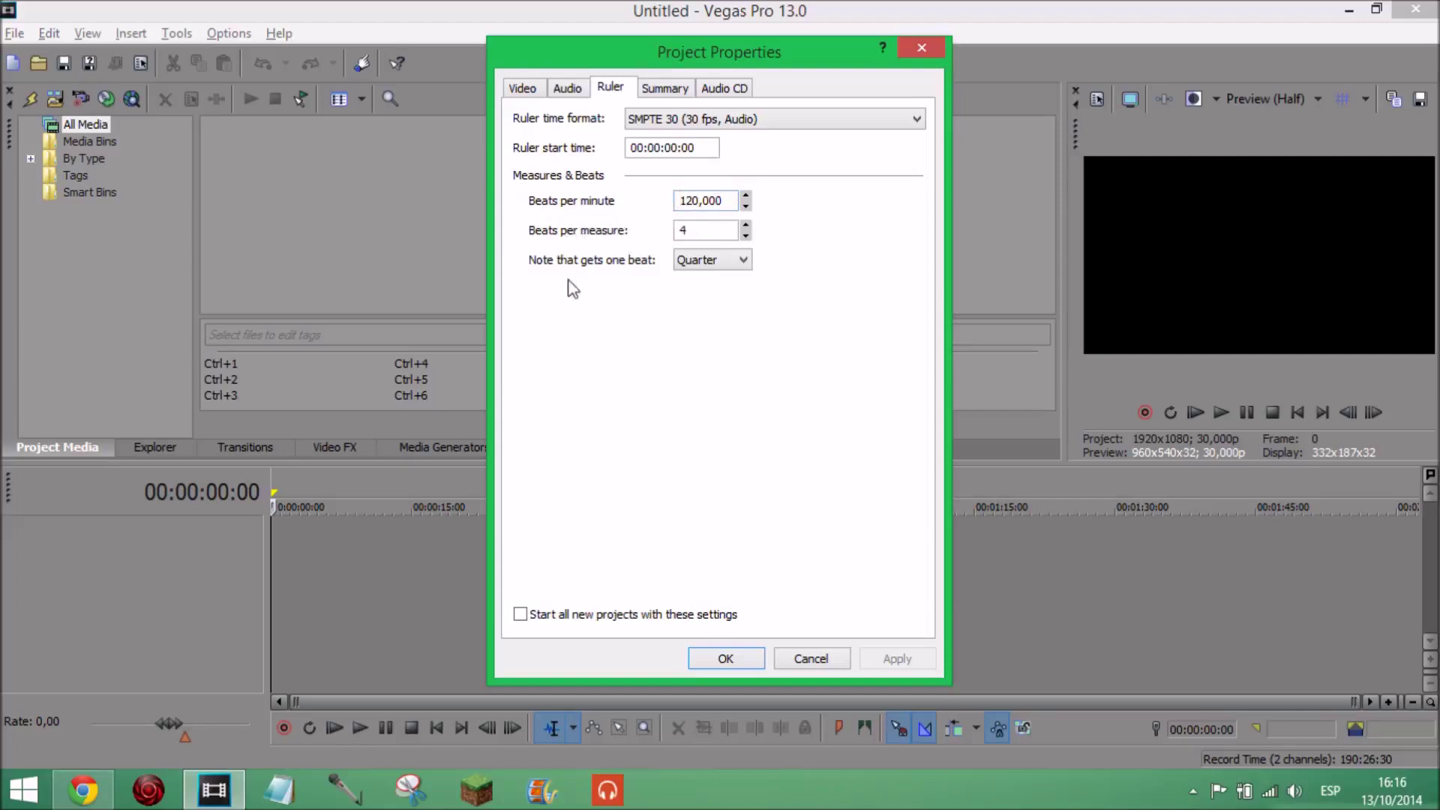
pyautogui.click(696, 262)
# - Keep Quarter as the beat note and review the Summary and Audio CD tabs
pyautogui.click(688, 263)
pyautogui.click(663, 88)
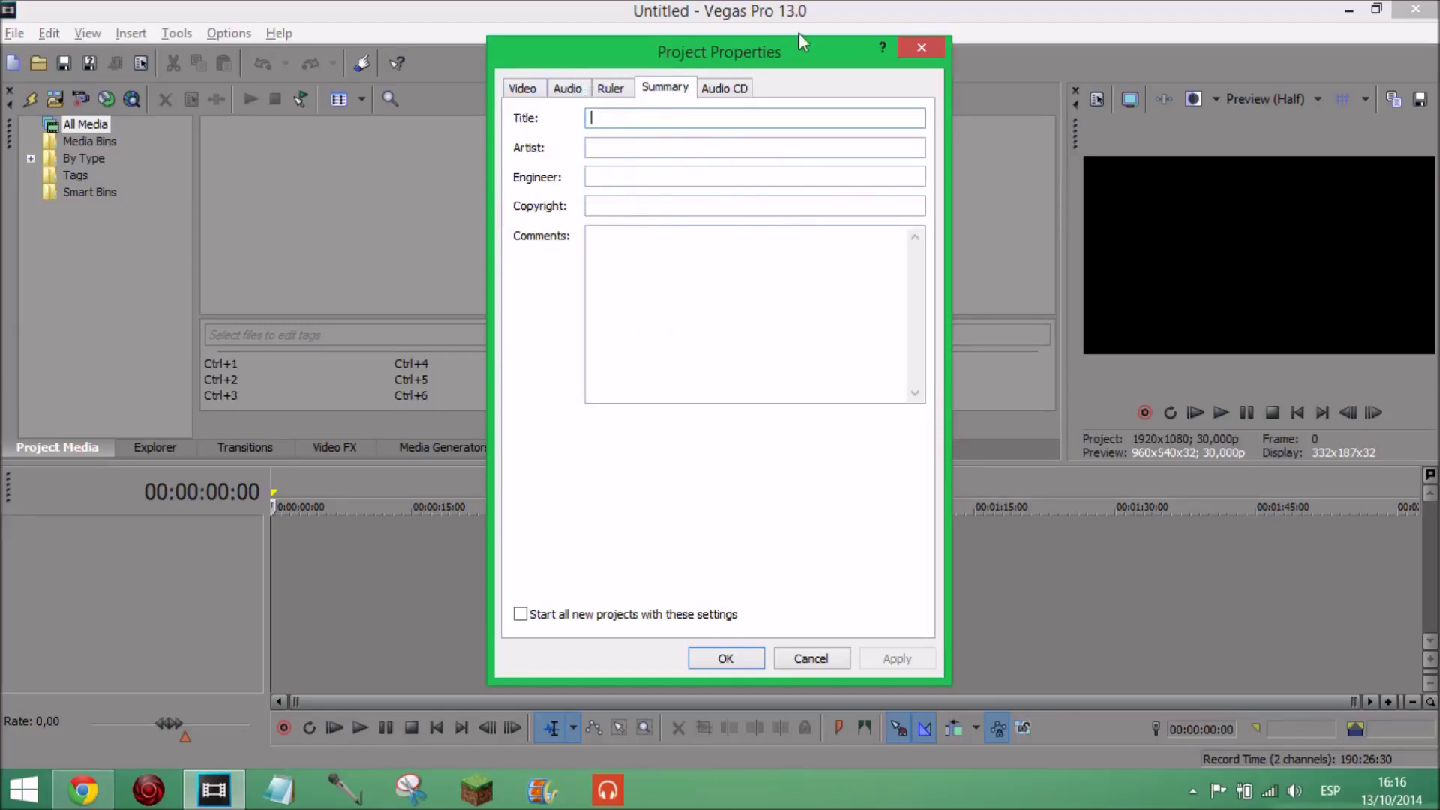
pyautogui.click(736, 93)
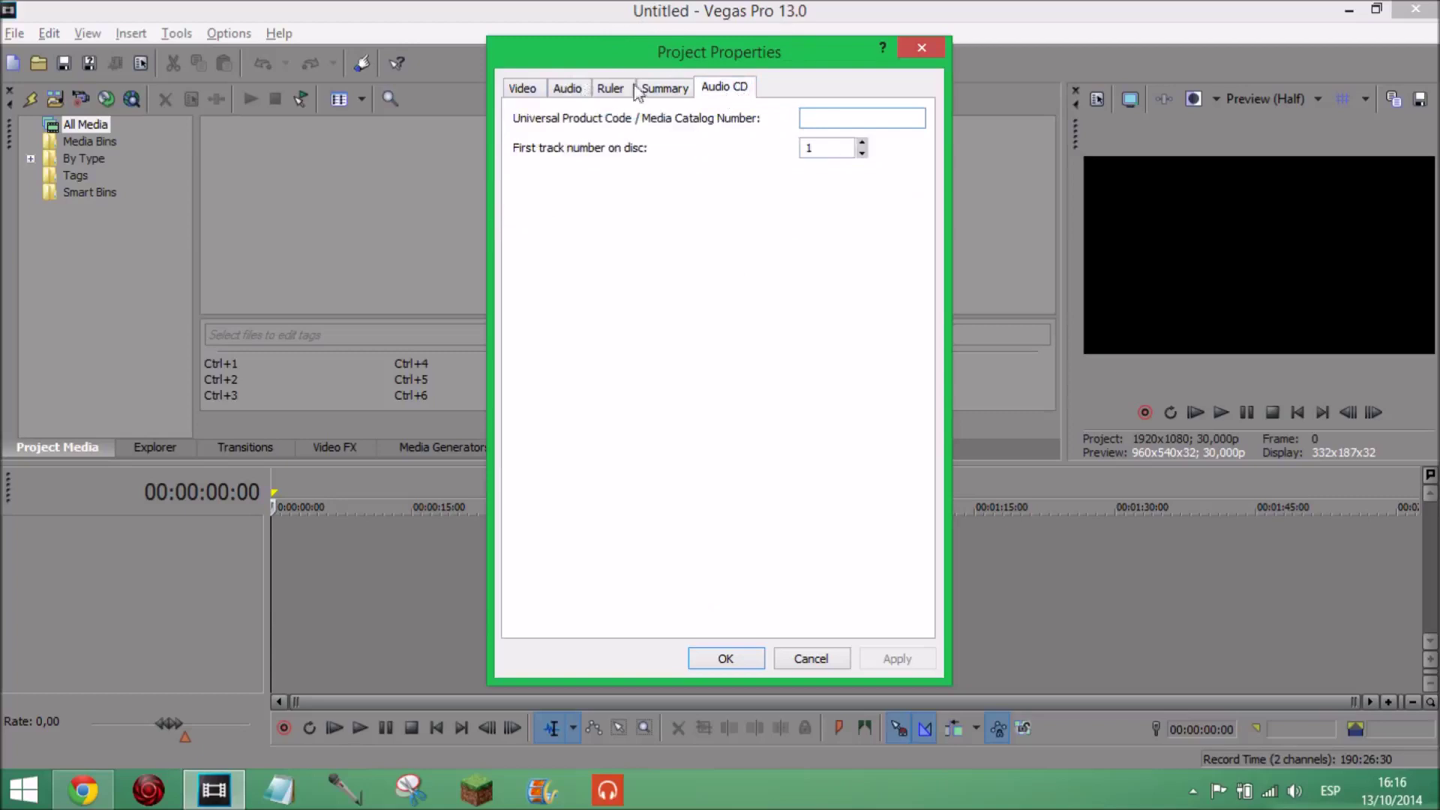
pyautogui.click(910, 48)
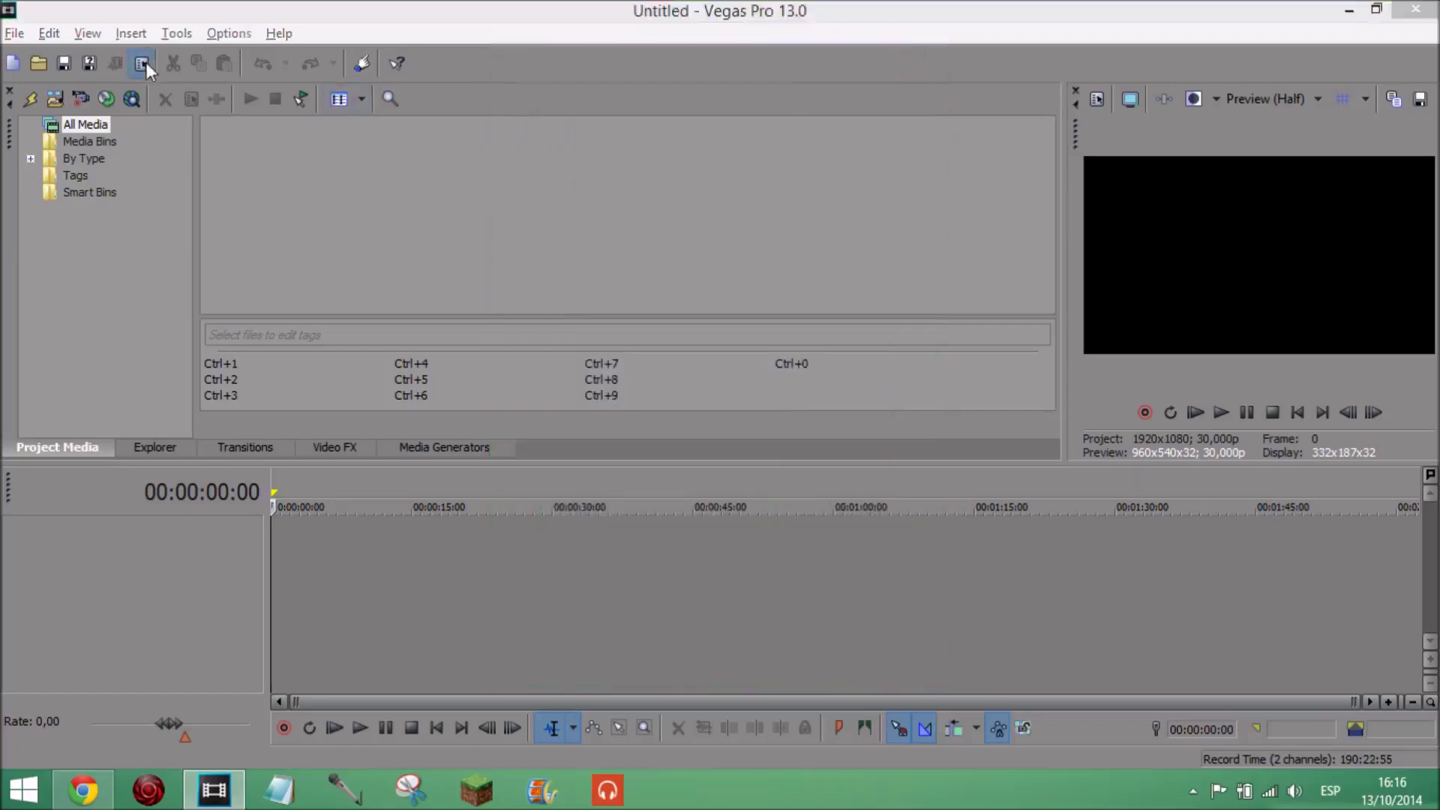
# - Save the Custom 1080p Render Properties template (1920×1080, 30 fps) in Project Properties
pyautogui.click(146, 63)
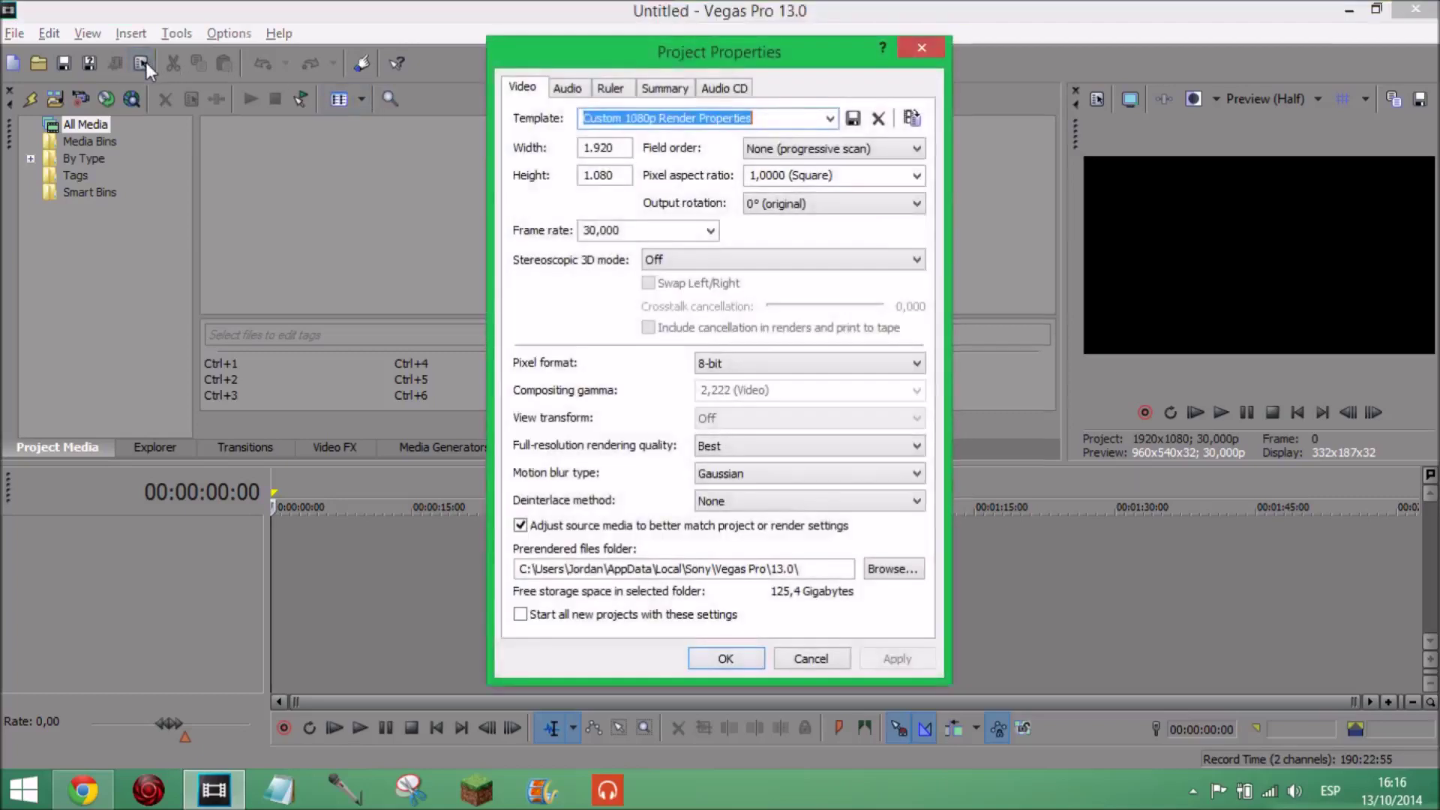
pyautogui.click(854, 119)
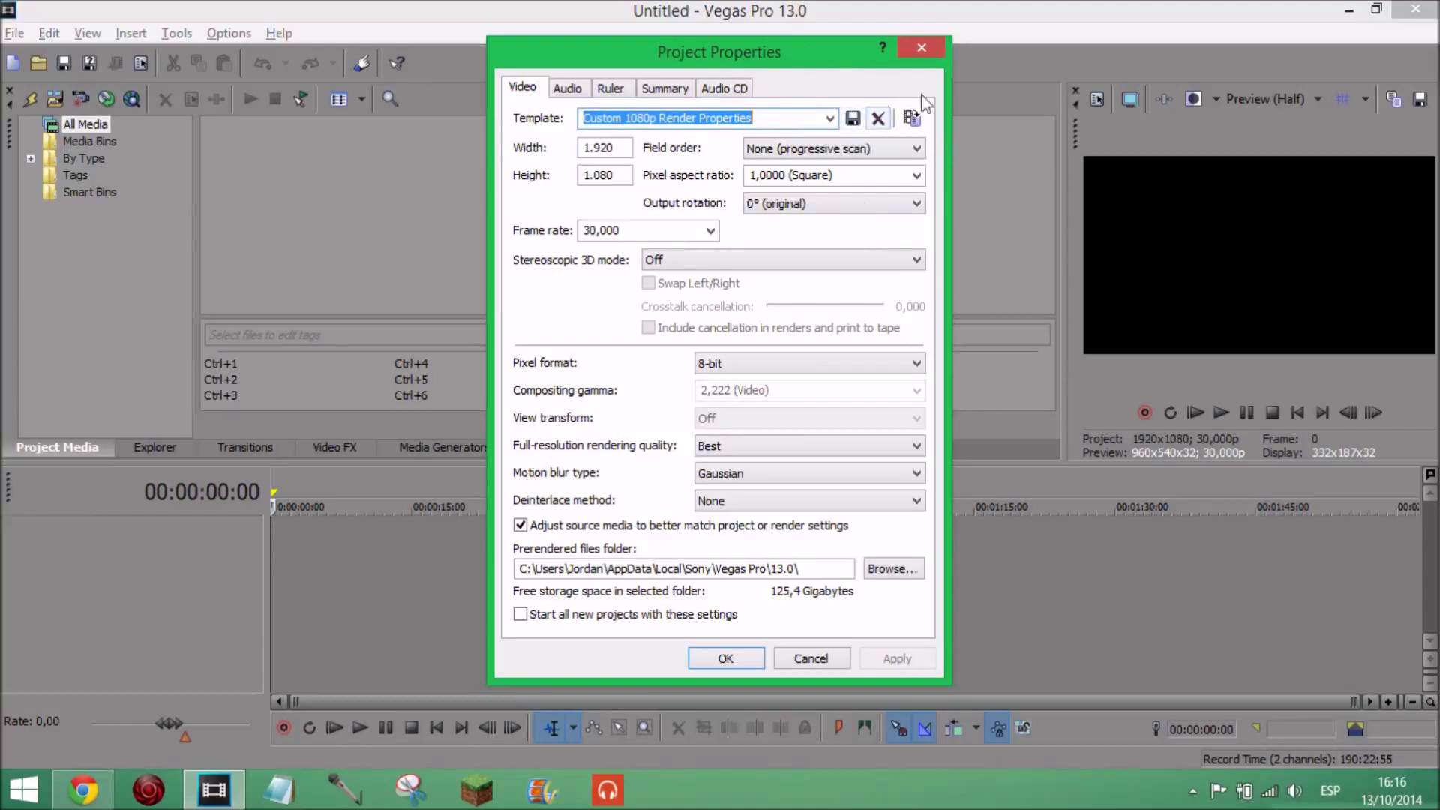
pyautogui.click(921, 48)
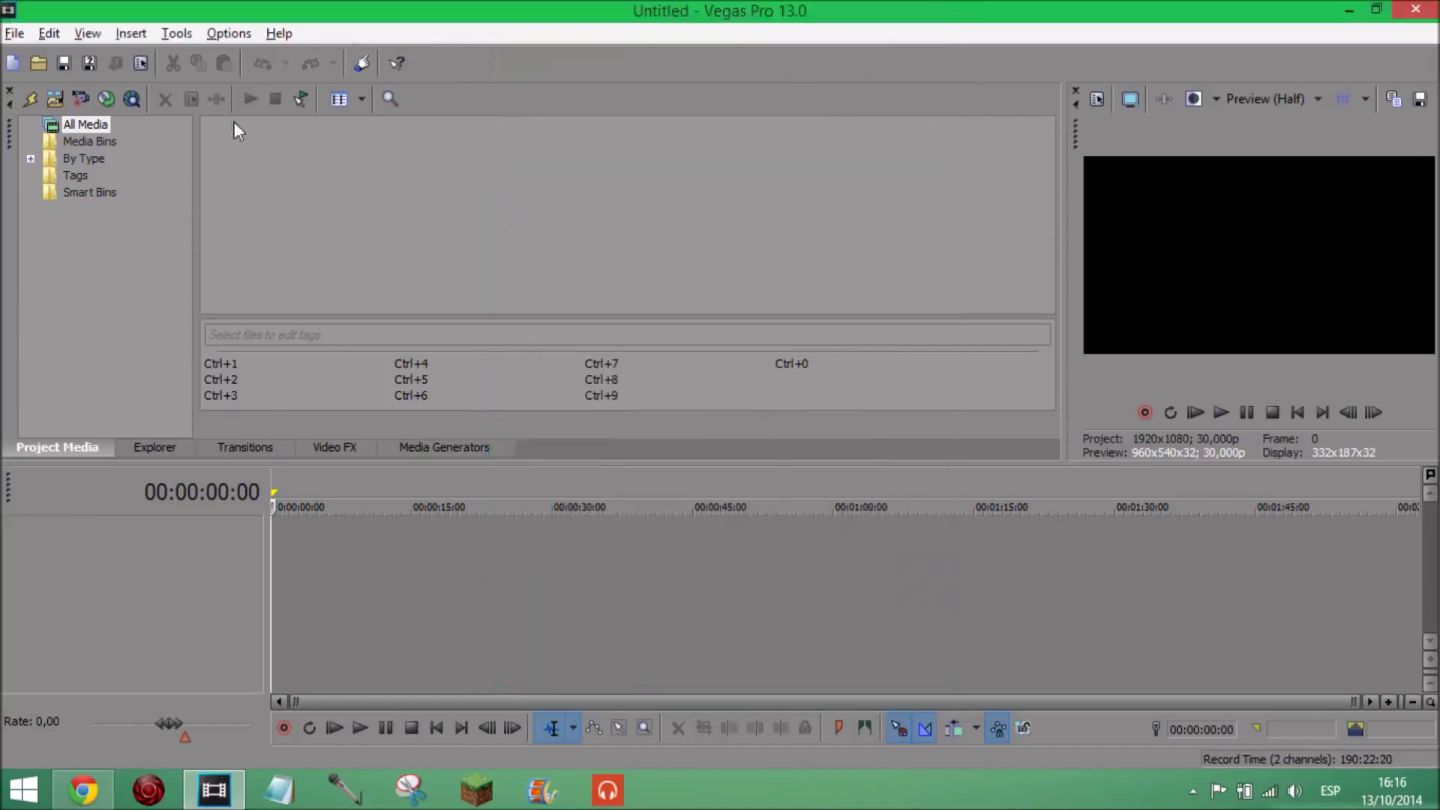
pyautogui.click(144, 62)
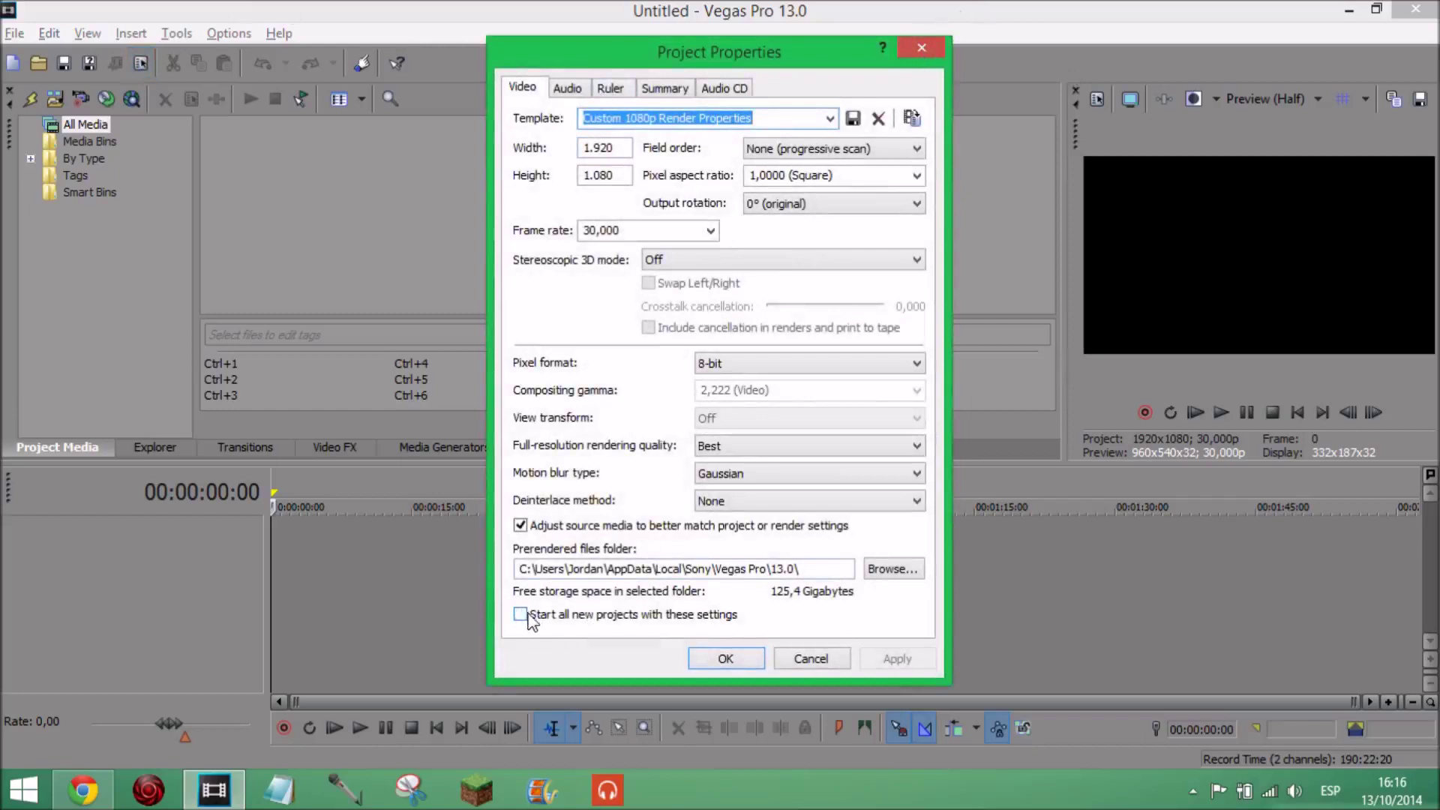
# - Start a new project, accepting its default settings
pyautogui.click(921, 53)
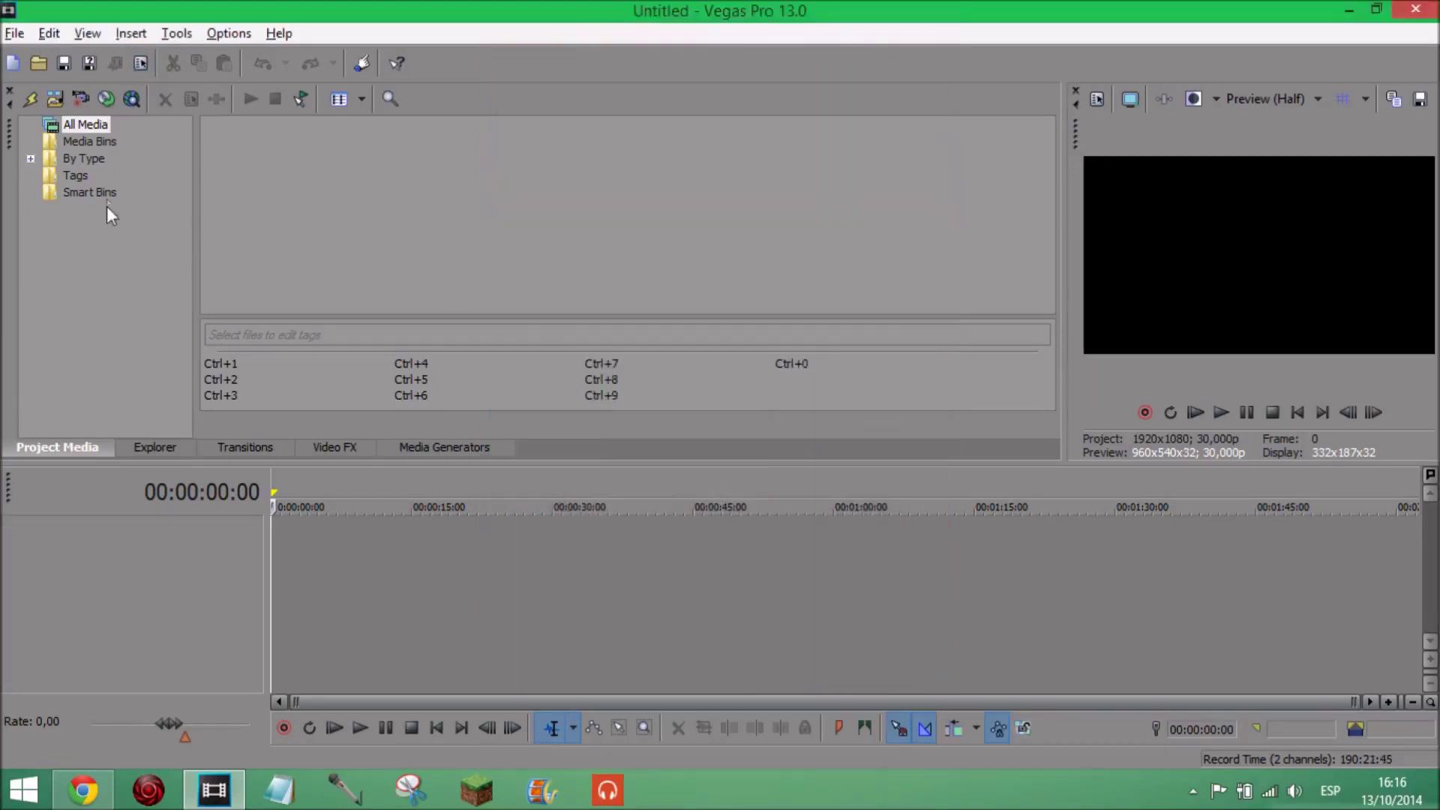
pyautogui.click(16, 36)
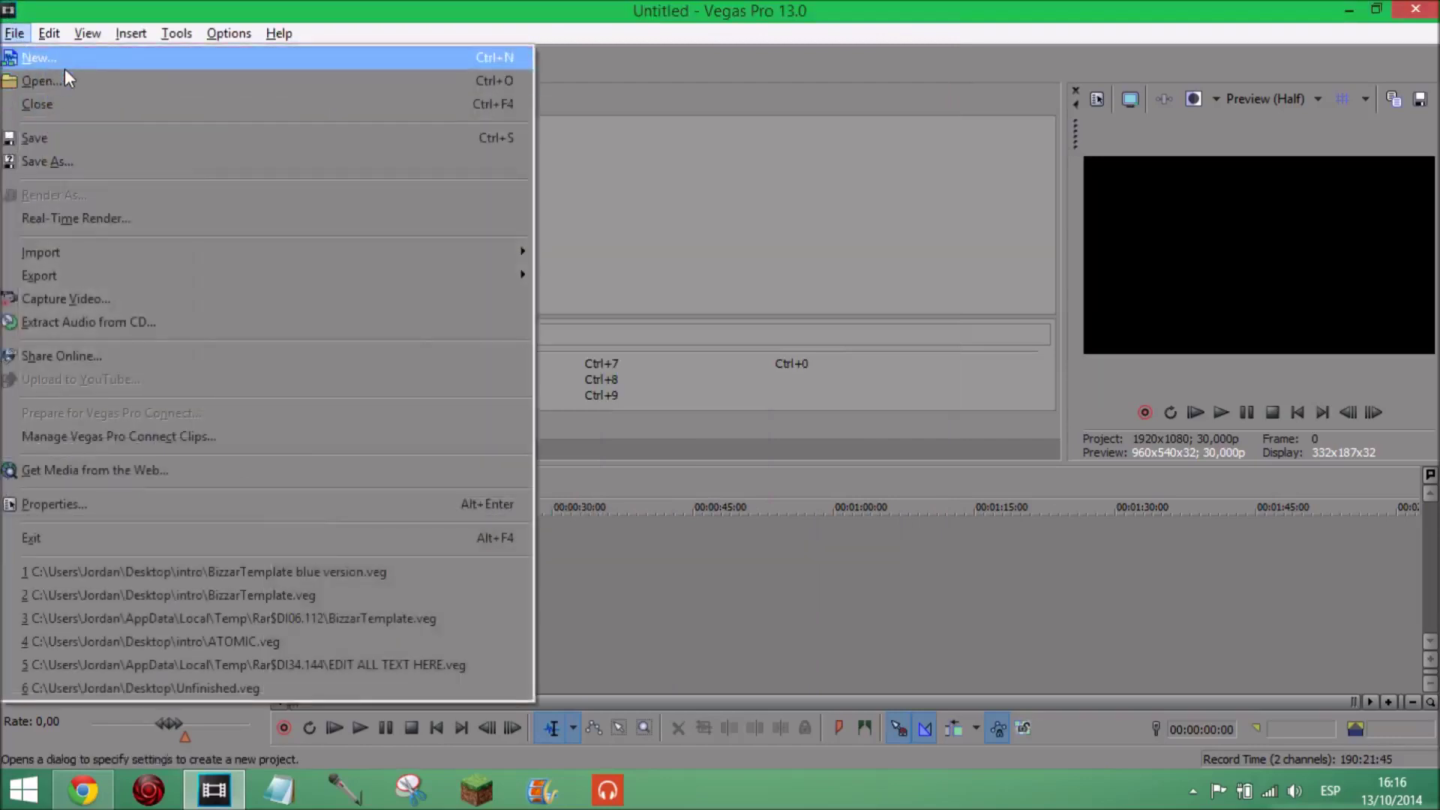
pyautogui.click(64, 66)
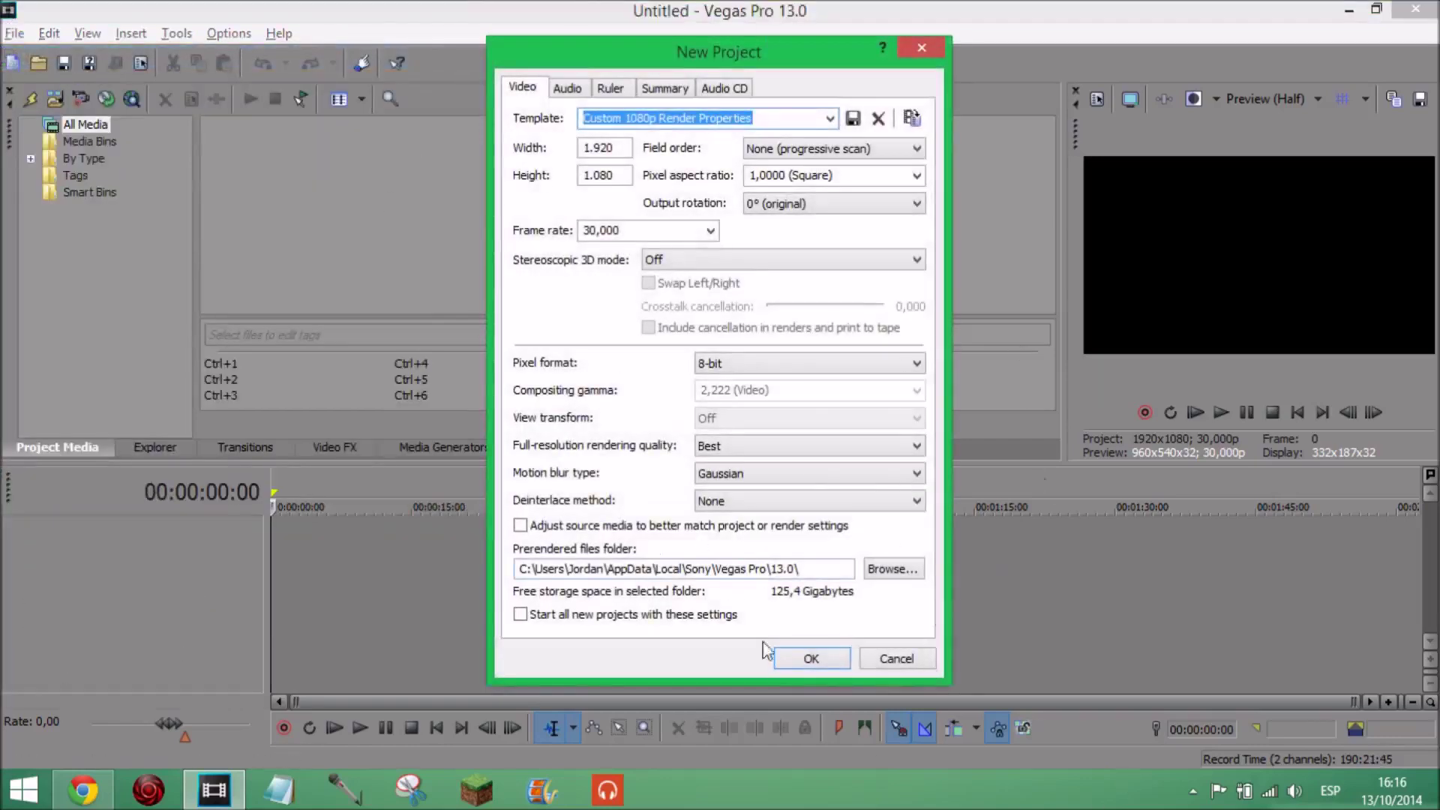
pyautogui.click(810, 658)
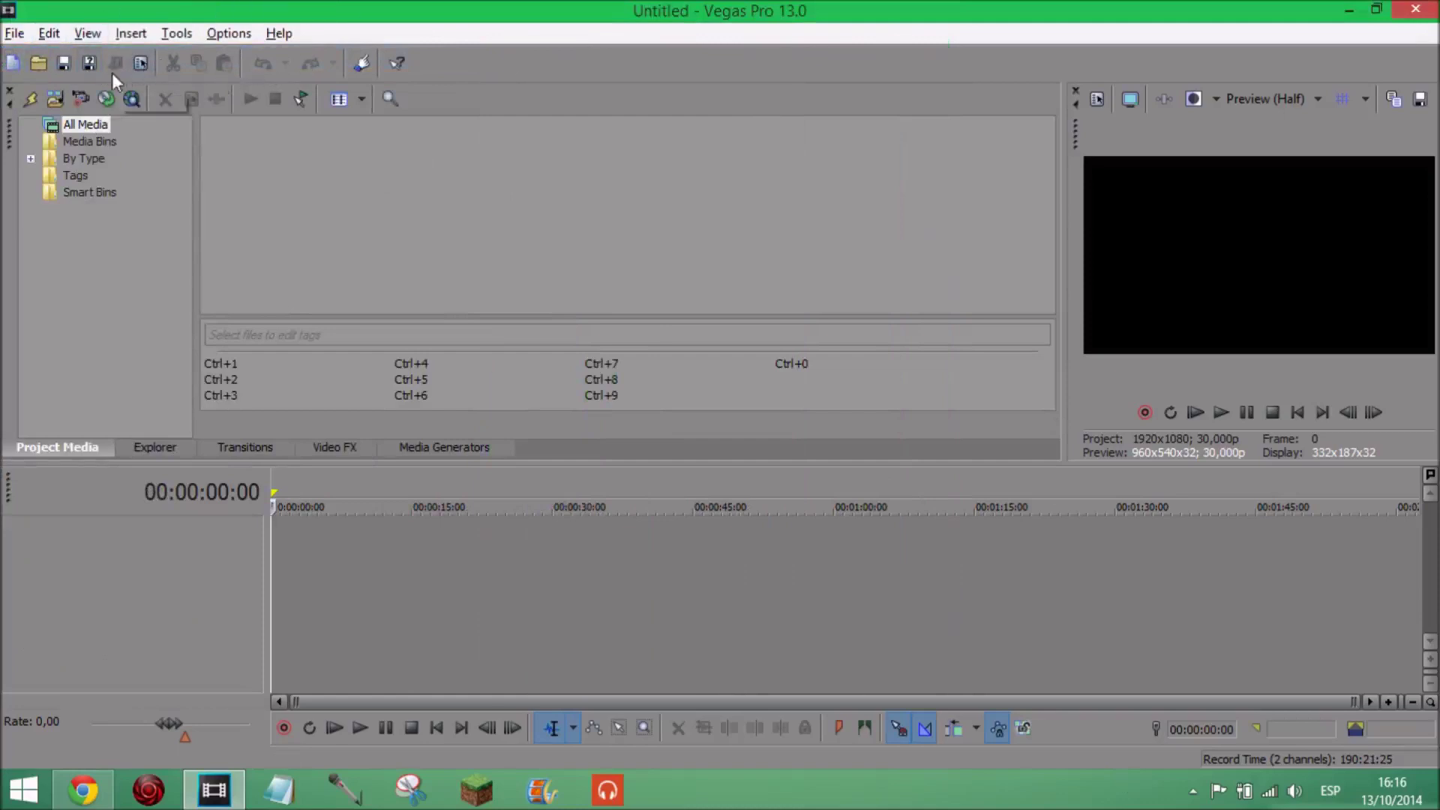
# - Import 20141013122608.mp4, match project settings to it, and play a few seconds
pyautogui.click(37, 63)
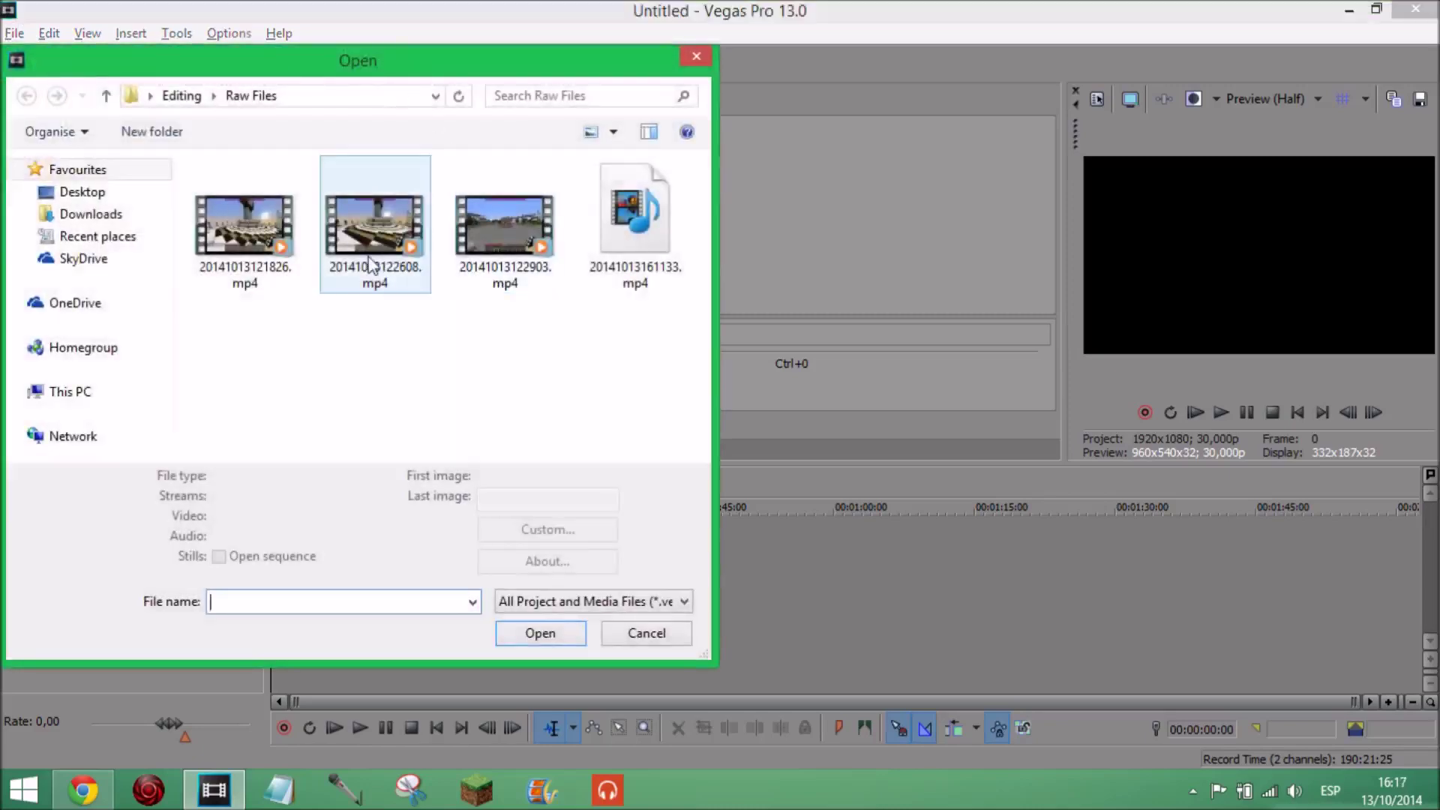
pyautogui.doubleClick(369, 264)
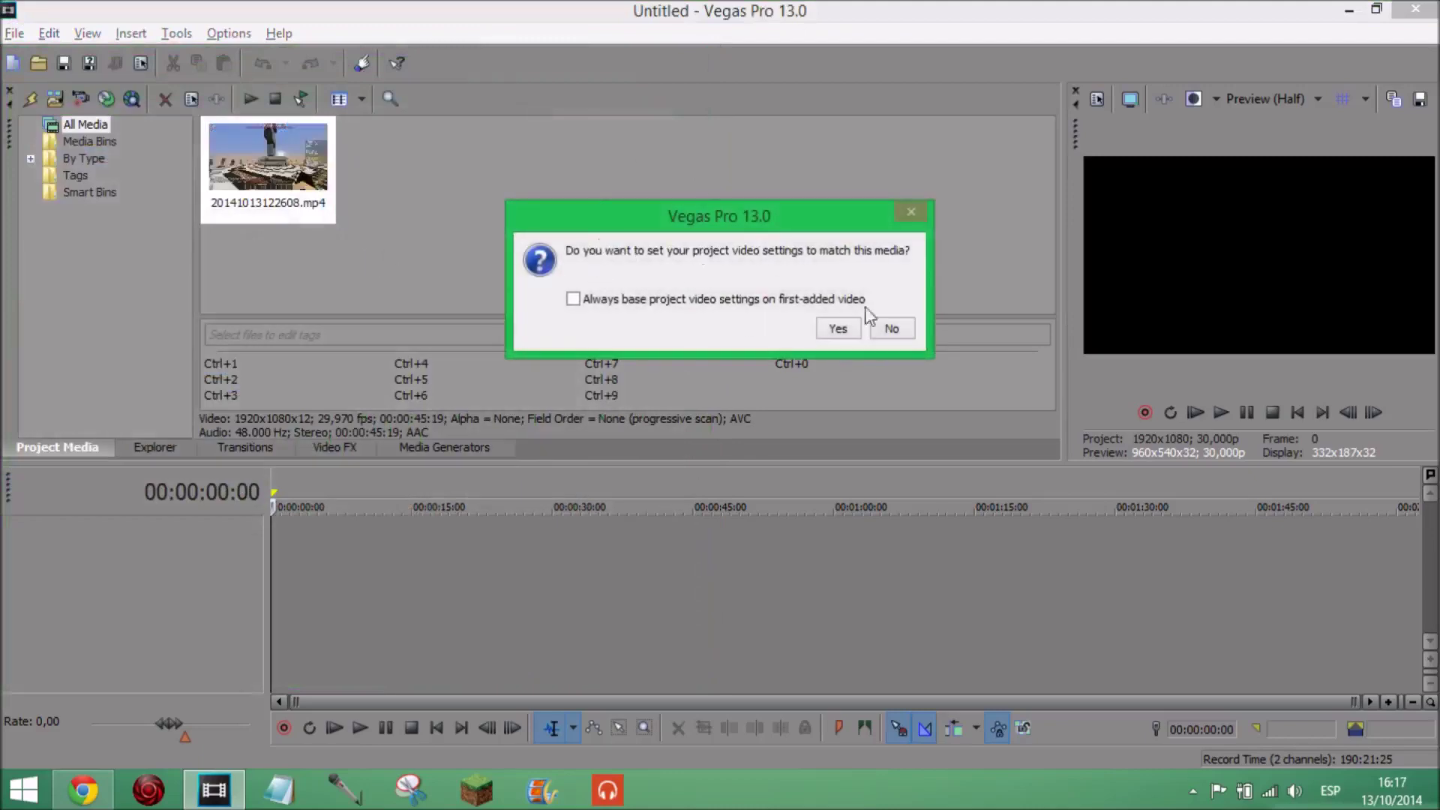
pyautogui.click(840, 336)
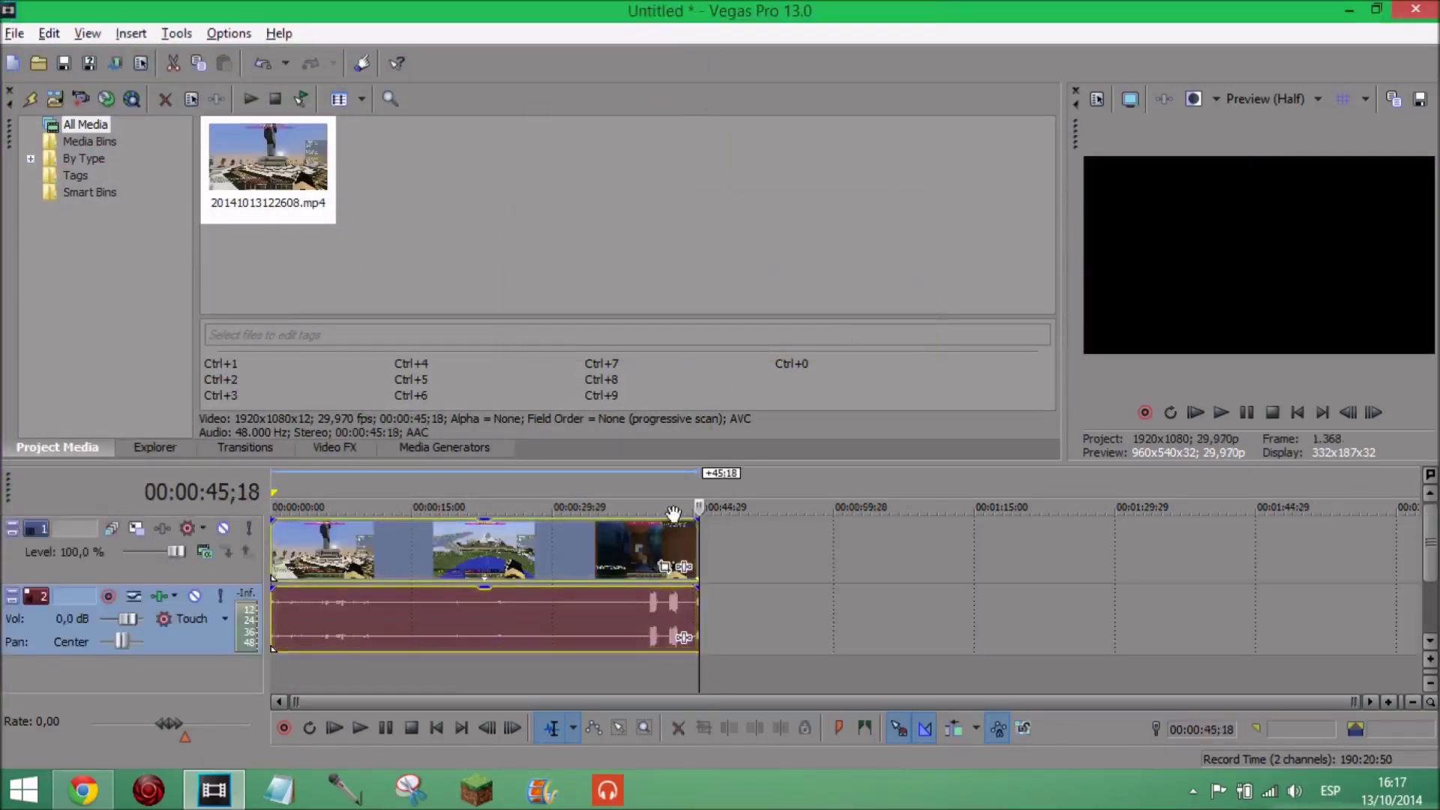
pyautogui.moveTo(685, 499); pyautogui.dragTo(276, 518)
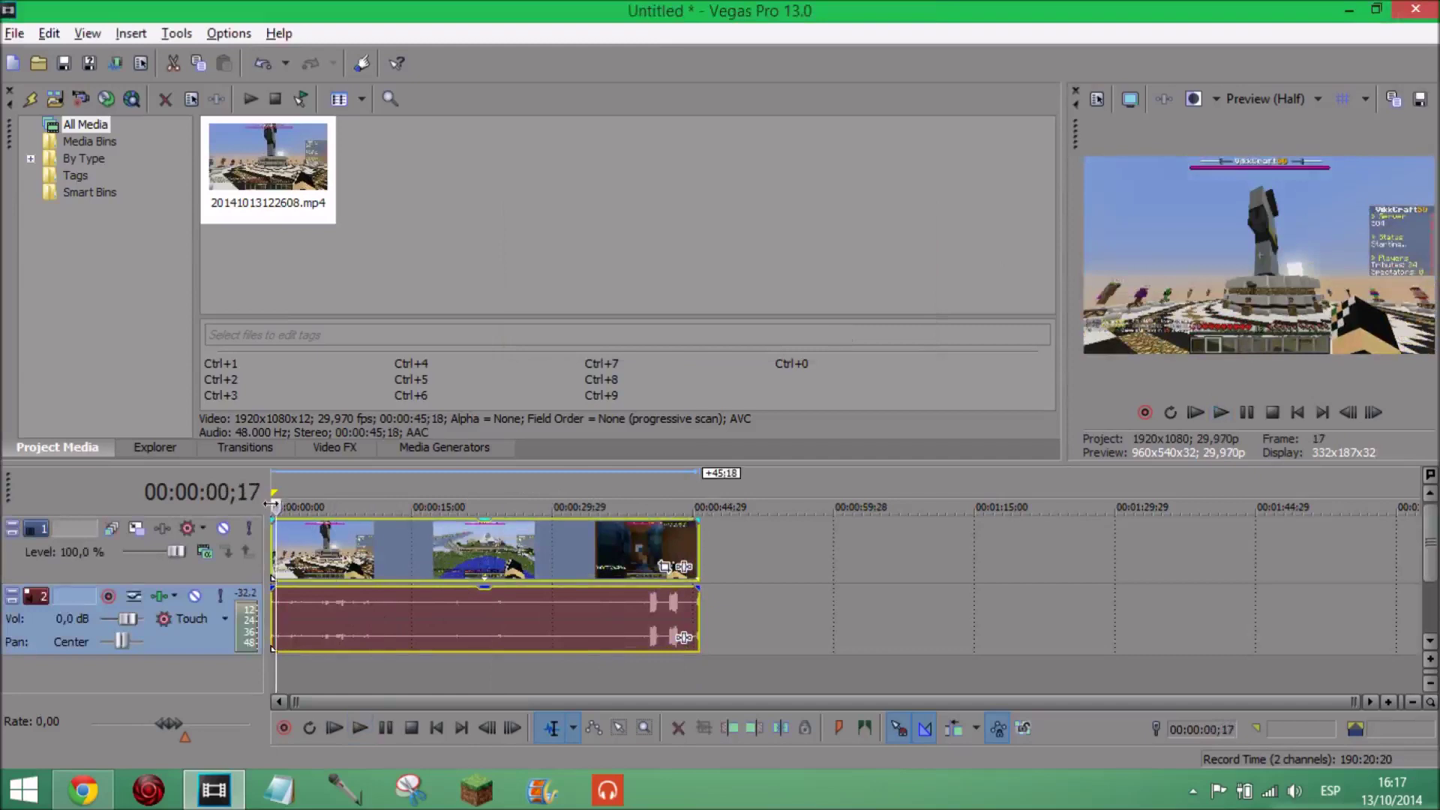
pyautogui.press('space')
pyautogui.press('Return')
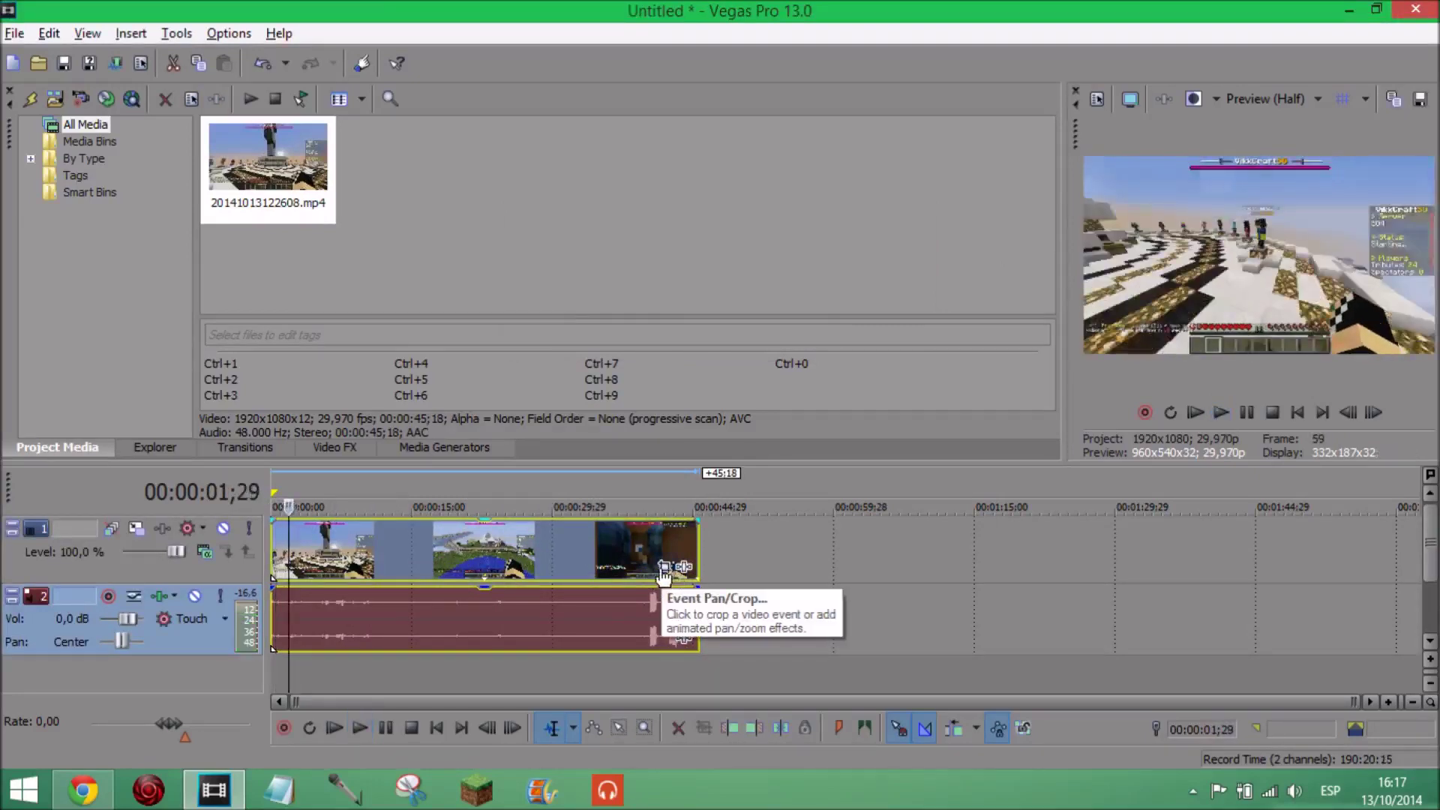
pyautogui.rightClick(609, 545)
# - Resize the clip's pan/crop box at 00:00:26;28 to reframe the gameplay video
pyautogui.click(524, 537)
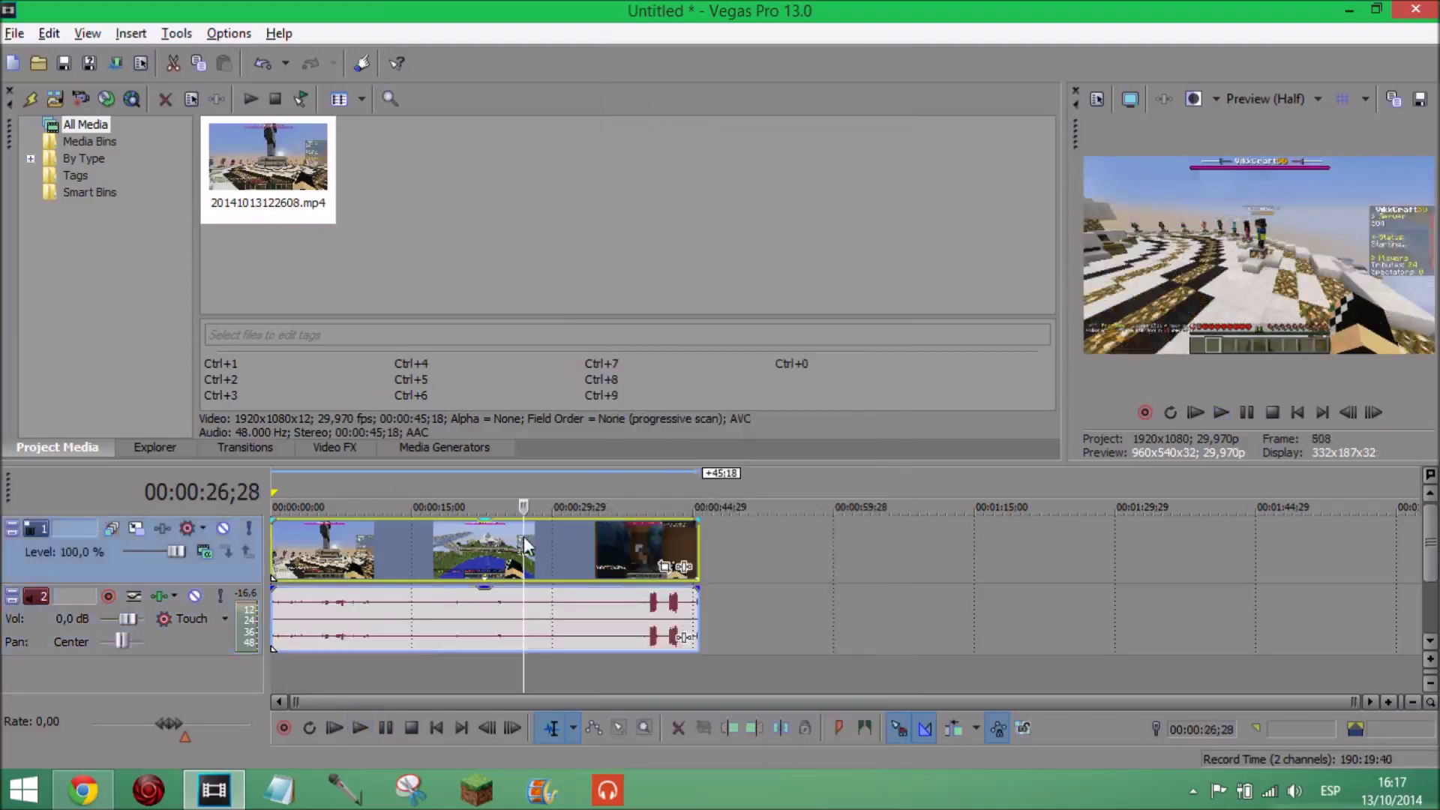
pyautogui.rightClick(567, 547)
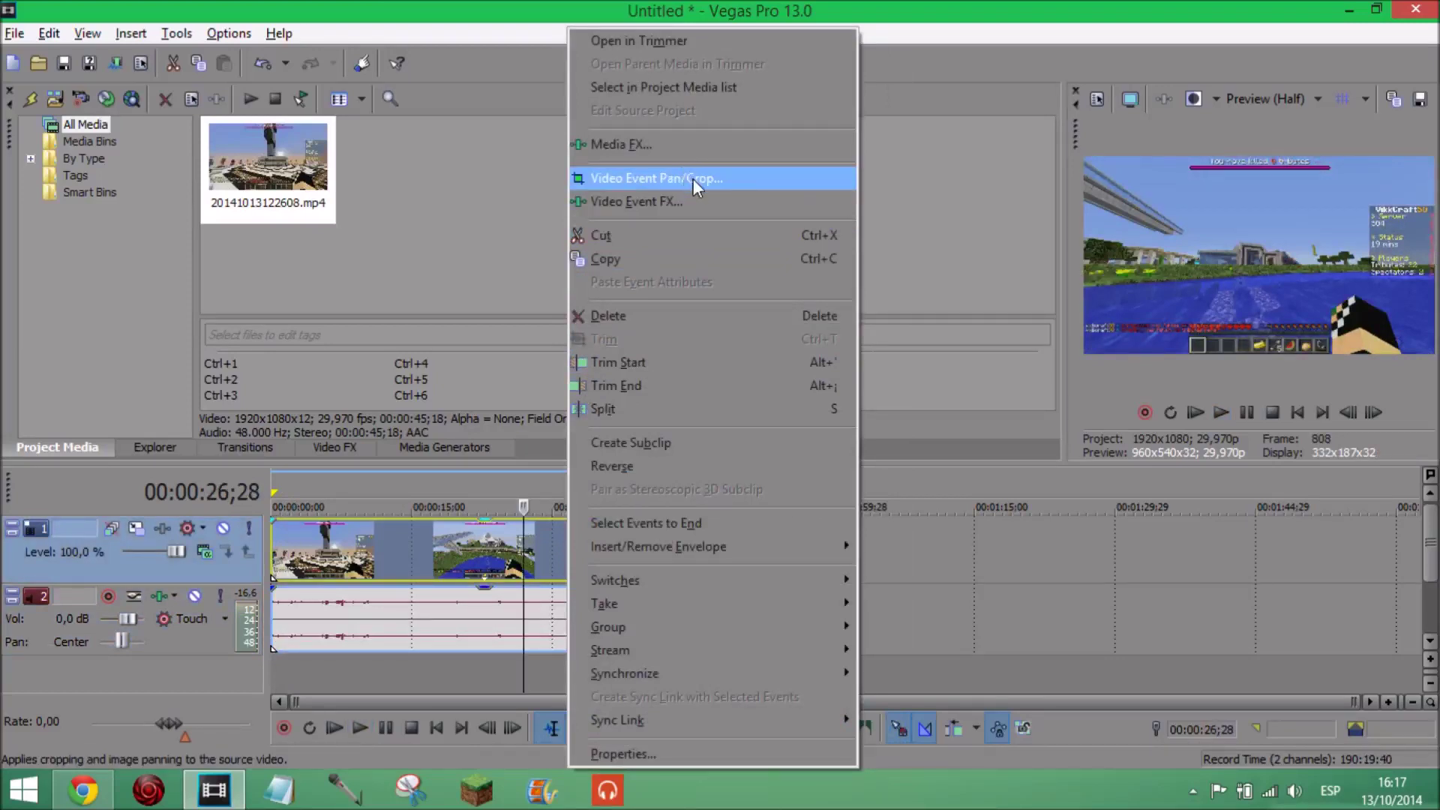
pyautogui.click(693, 178)
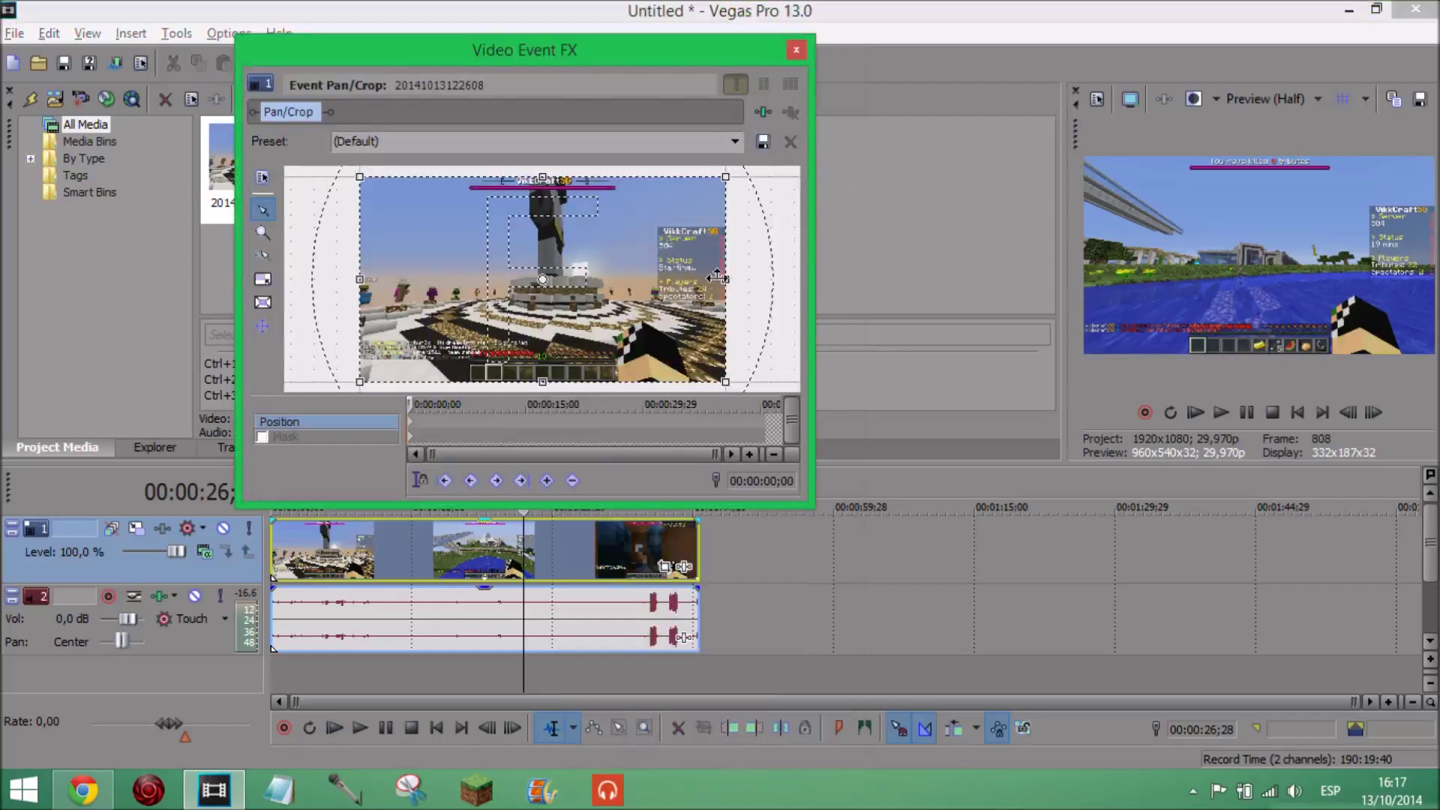
pyautogui.scroll(-2, 739, 277)
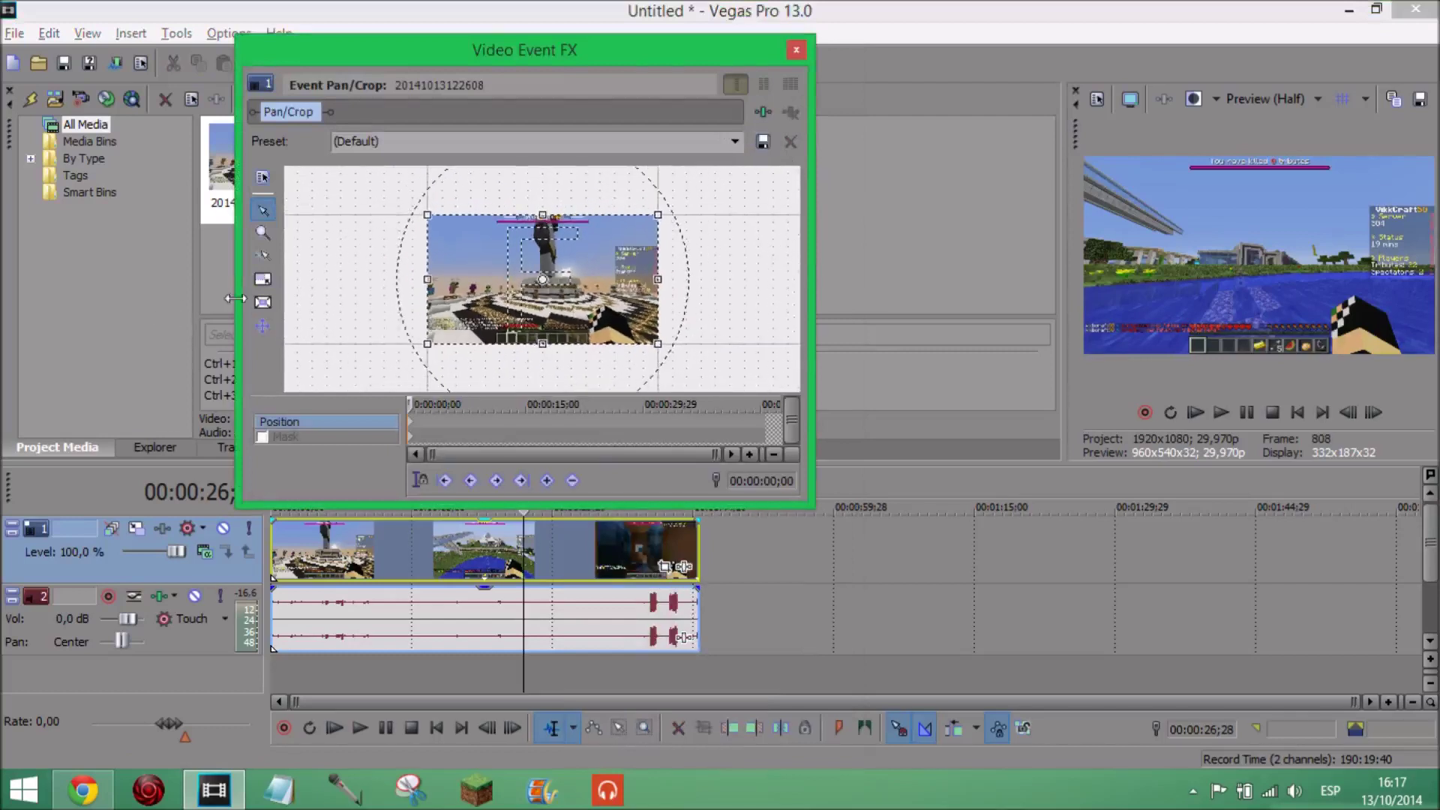
pyautogui.click(270, 282)
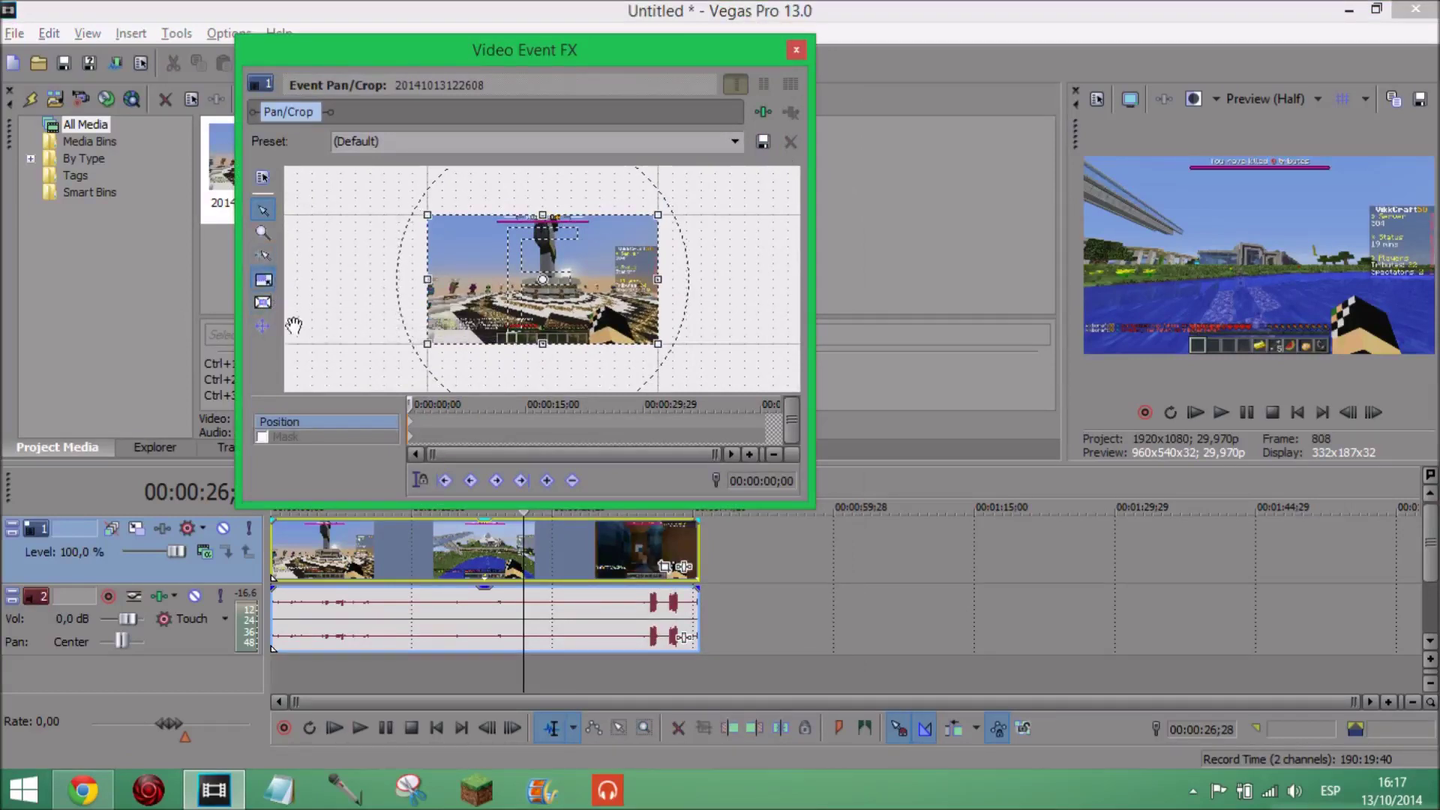
pyautogui.moveTo(656, 218)
pyautogui.mouseDown()
pyautogui.moveTo(677, 200)
pyautogui.moveTo(636, 212)
pyautogui.moveTo(656, 190)
pyautogui.mouseUp()
pyautogui.click(262, 279)
pyautogui.click(796, 49)
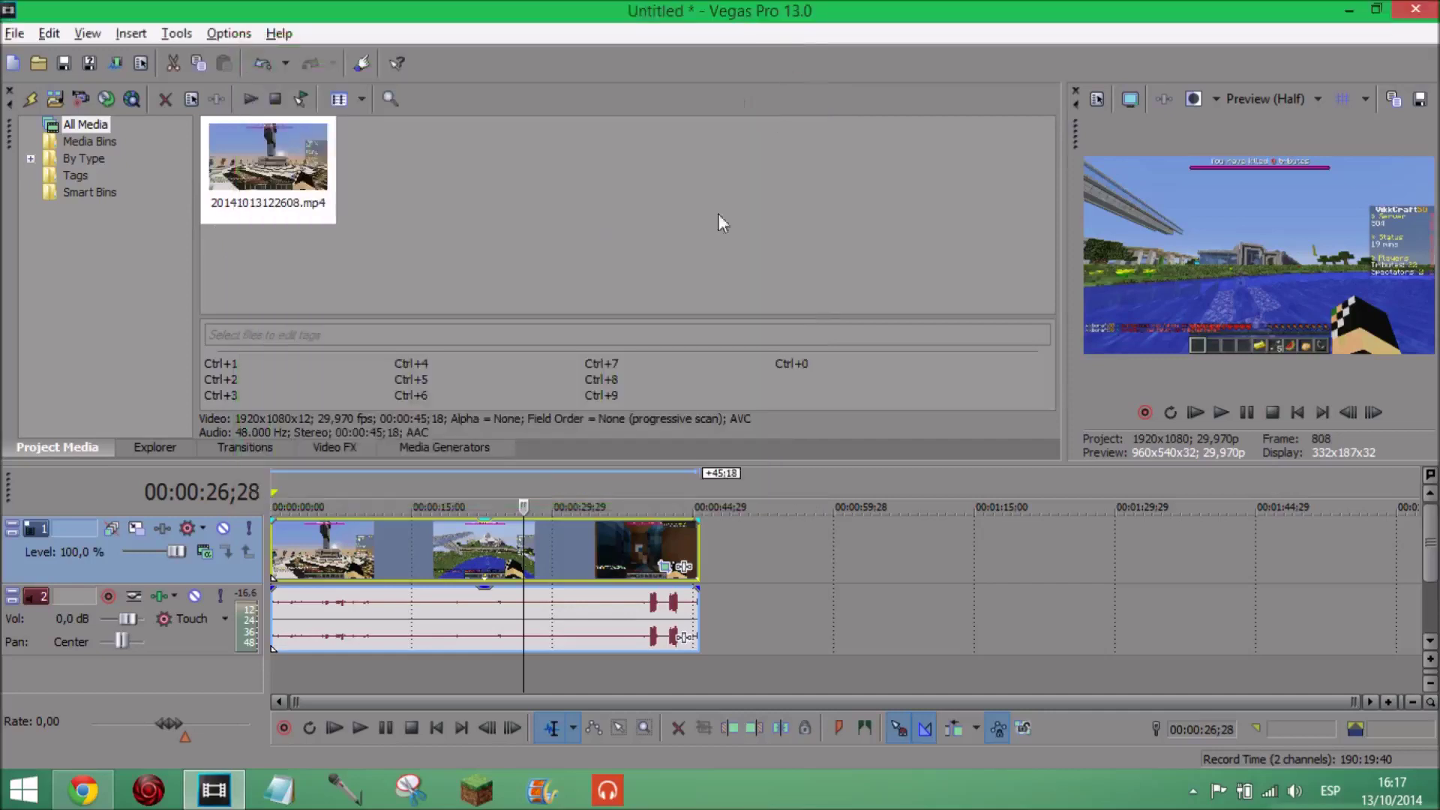
# - Turn off the clip's Maintain Aspect Ratio switch and scrub back to 00:00:23;04 to preview
pyautogui.rightClick(542, 559)
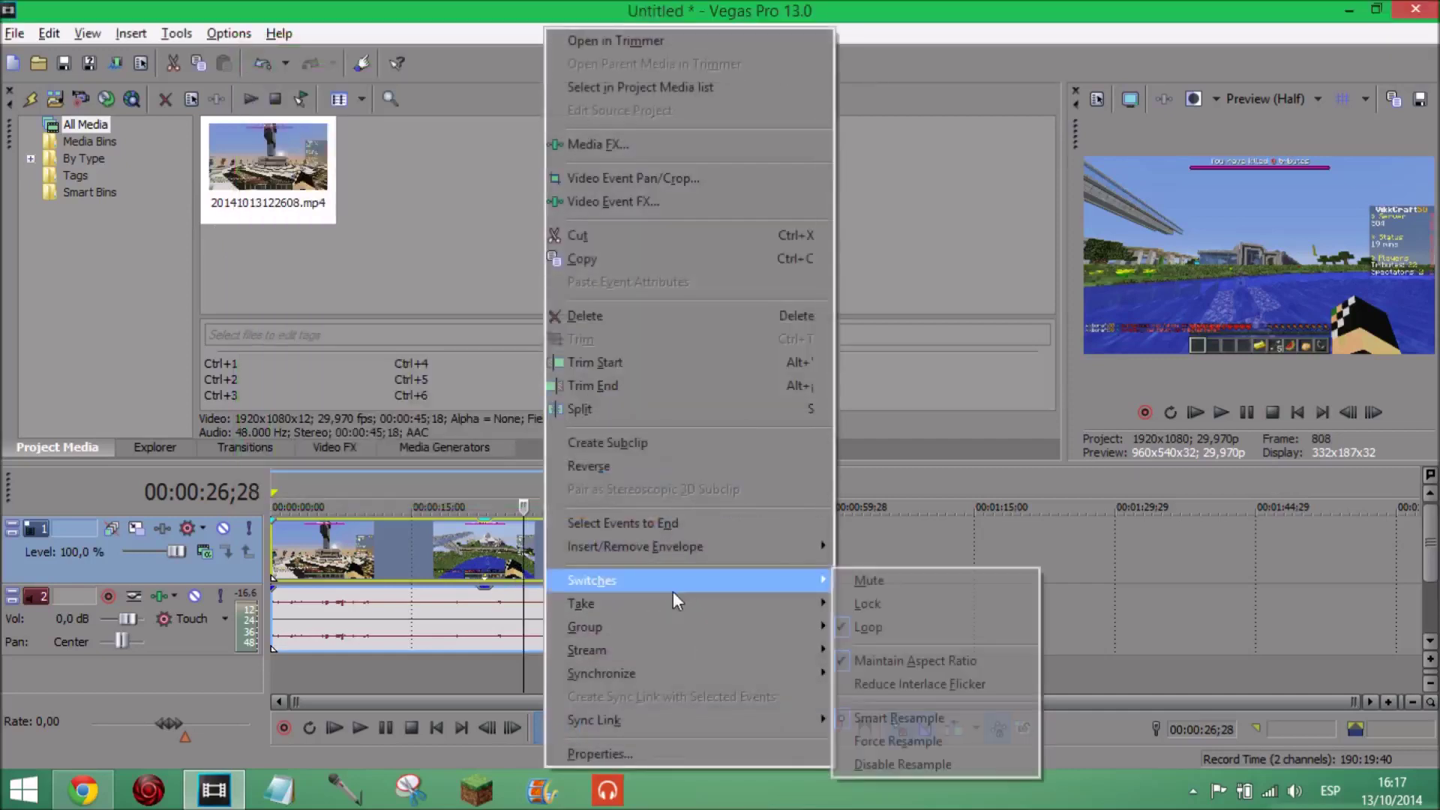
pyautogui.moveTo(708, 579)
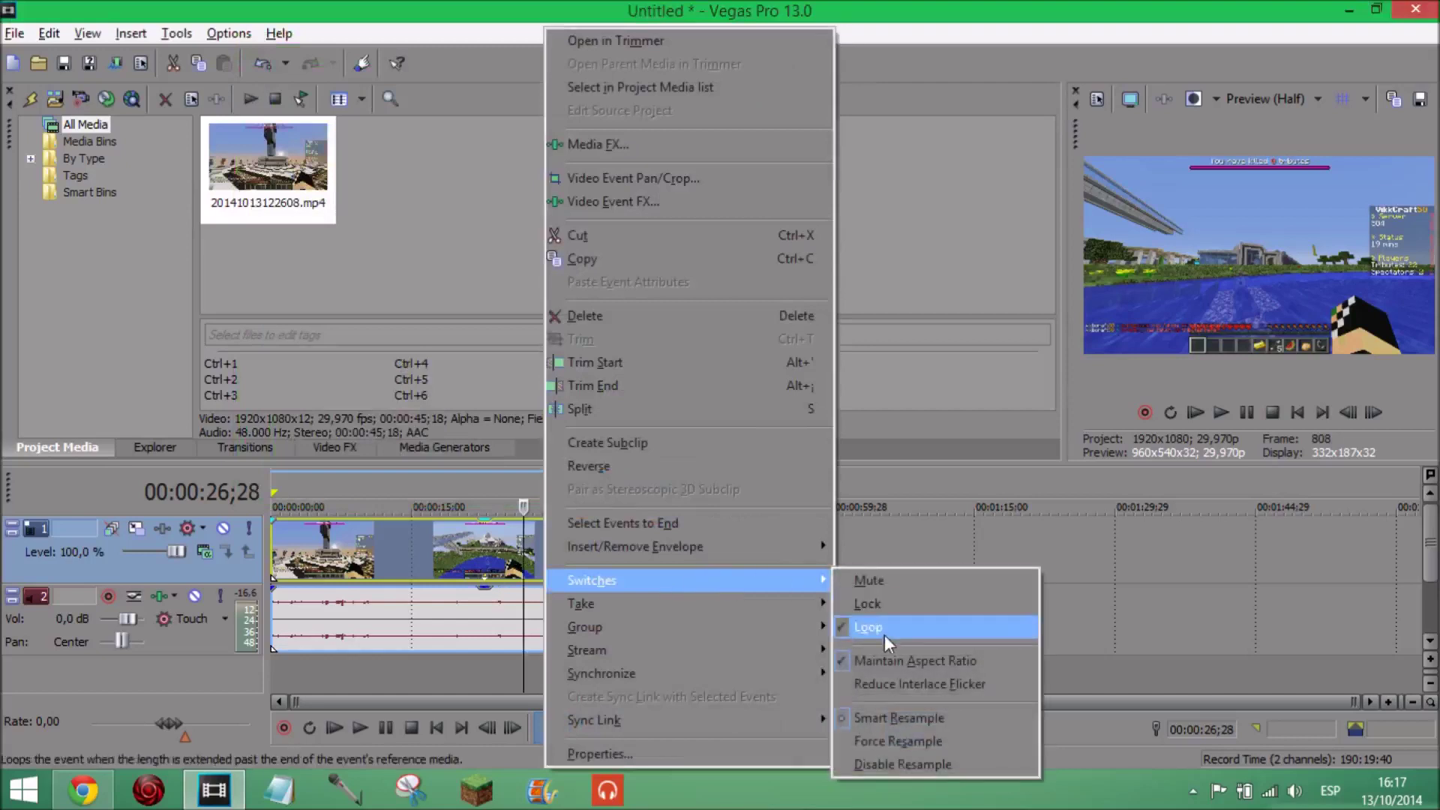
pyautogui.click(893, 659)
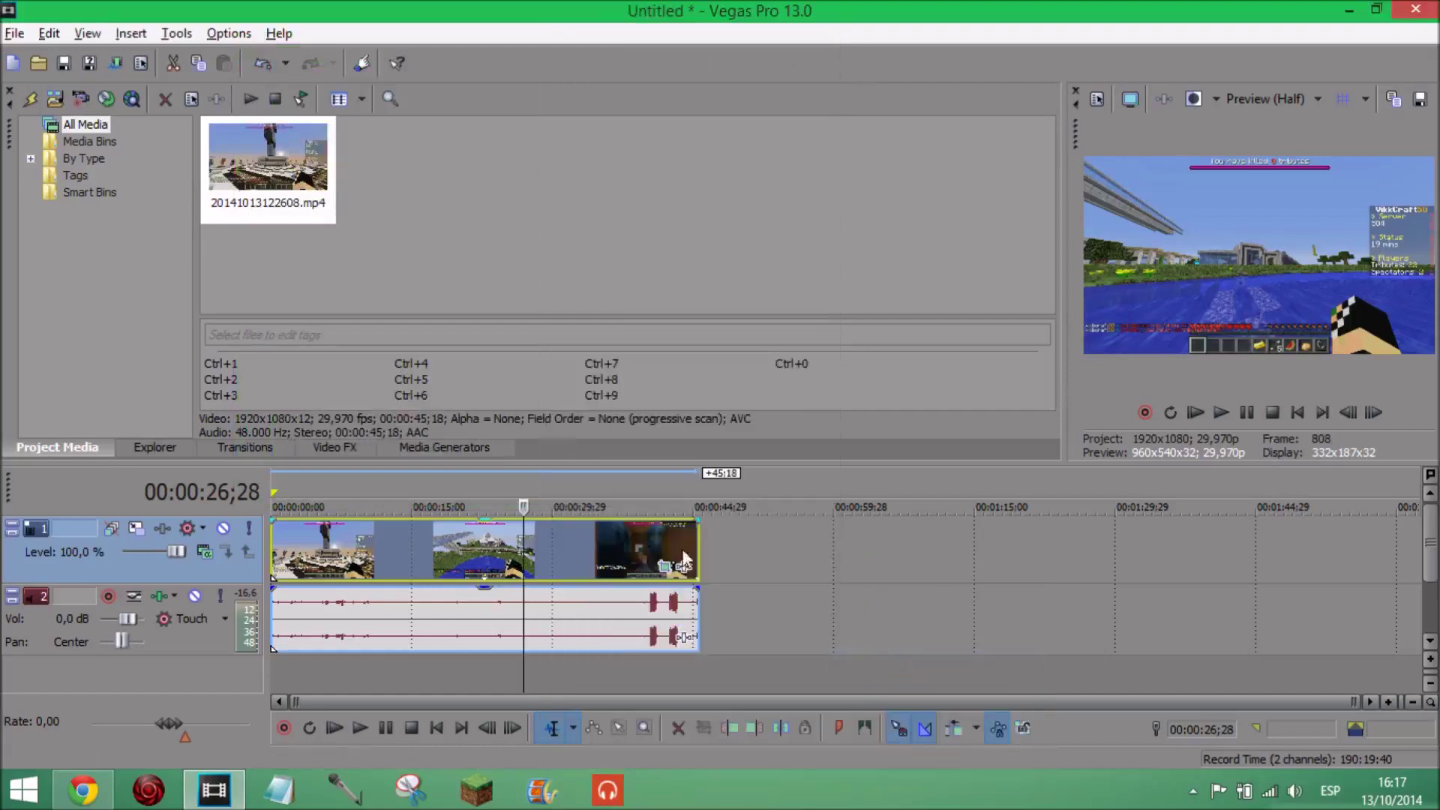
pyautogui.rightClick(639, 556)
pyautogui.moveTo(696, 585)
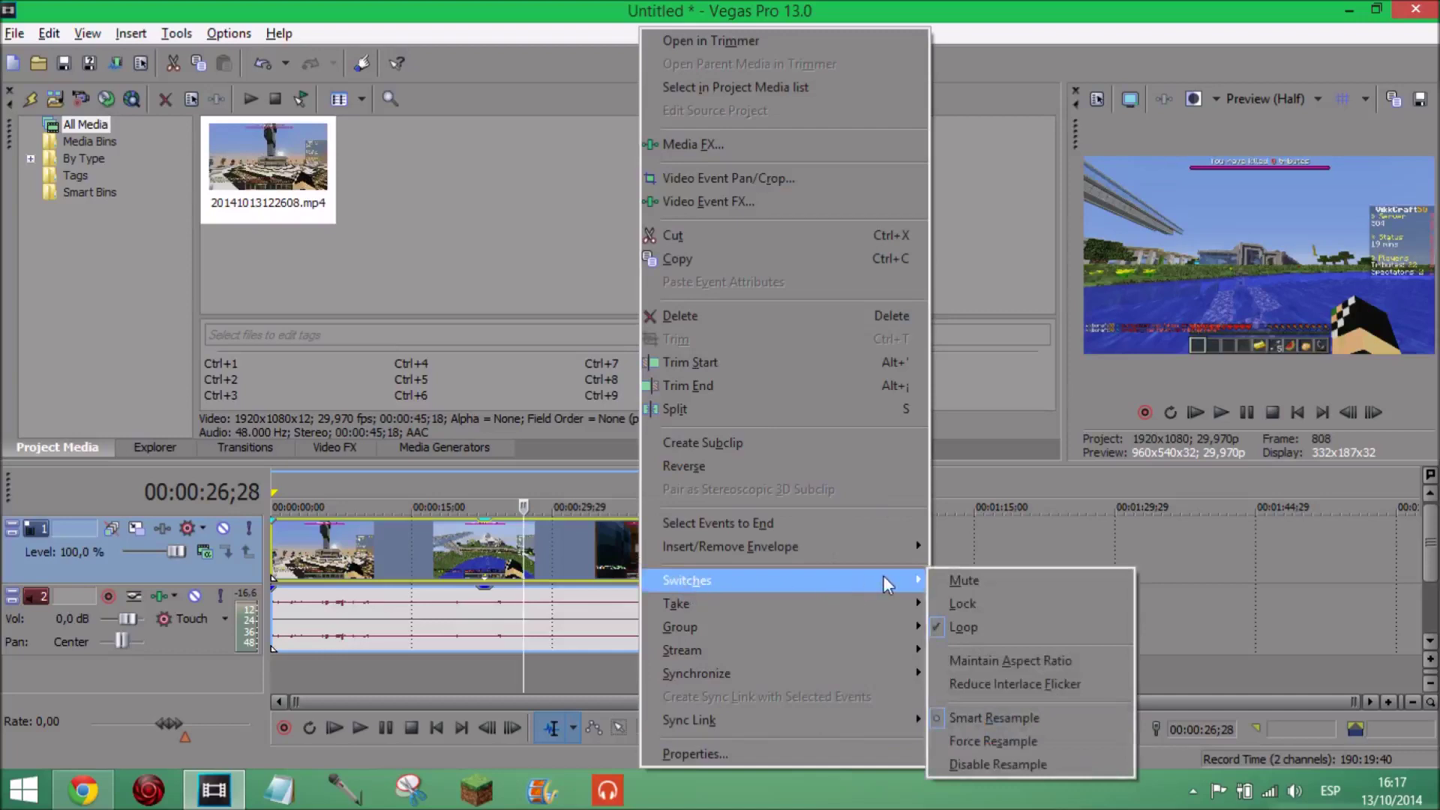
pyautogui.click(1032, 658)
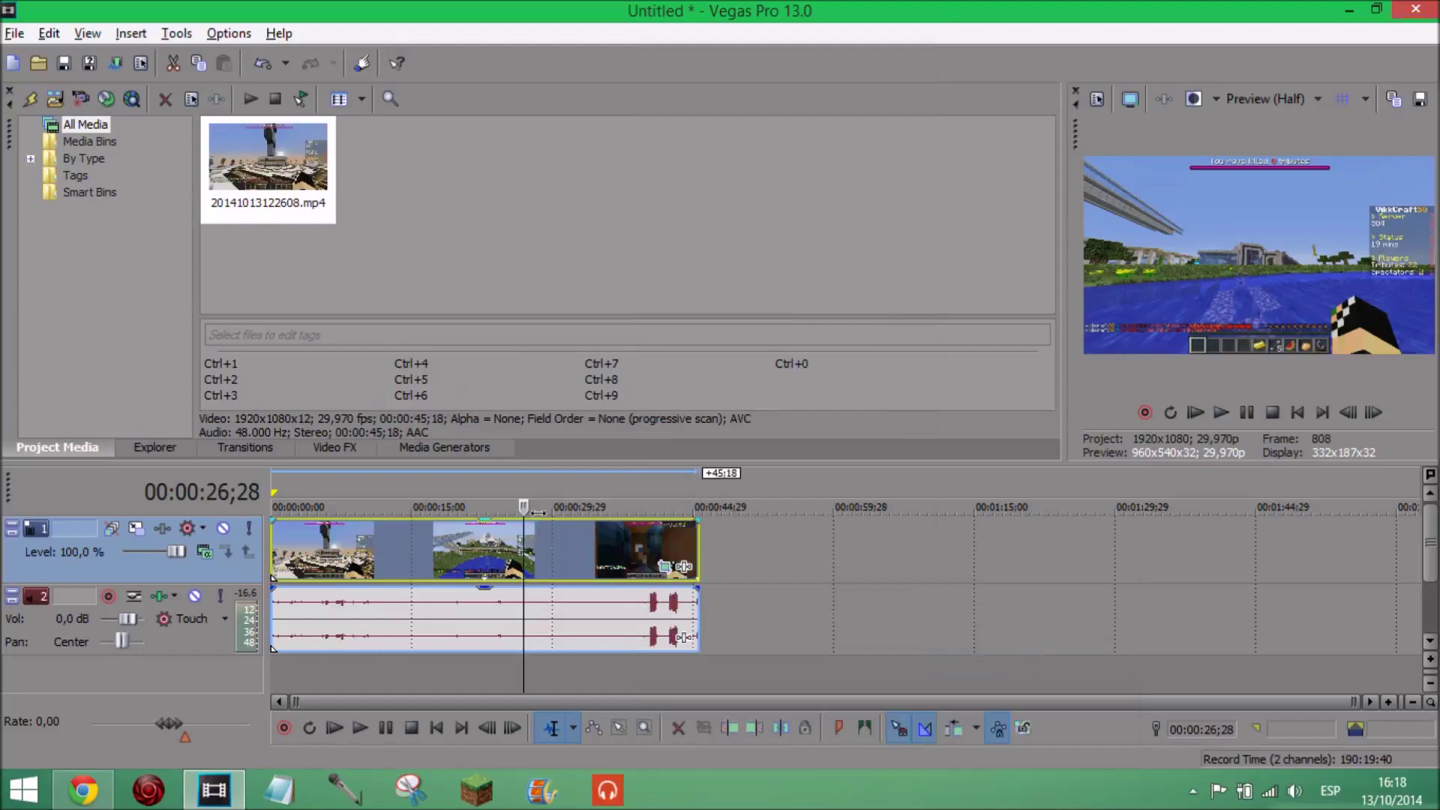
pyautogui.moveTo(524, 506); pyautogui.dragTo(488, 506)
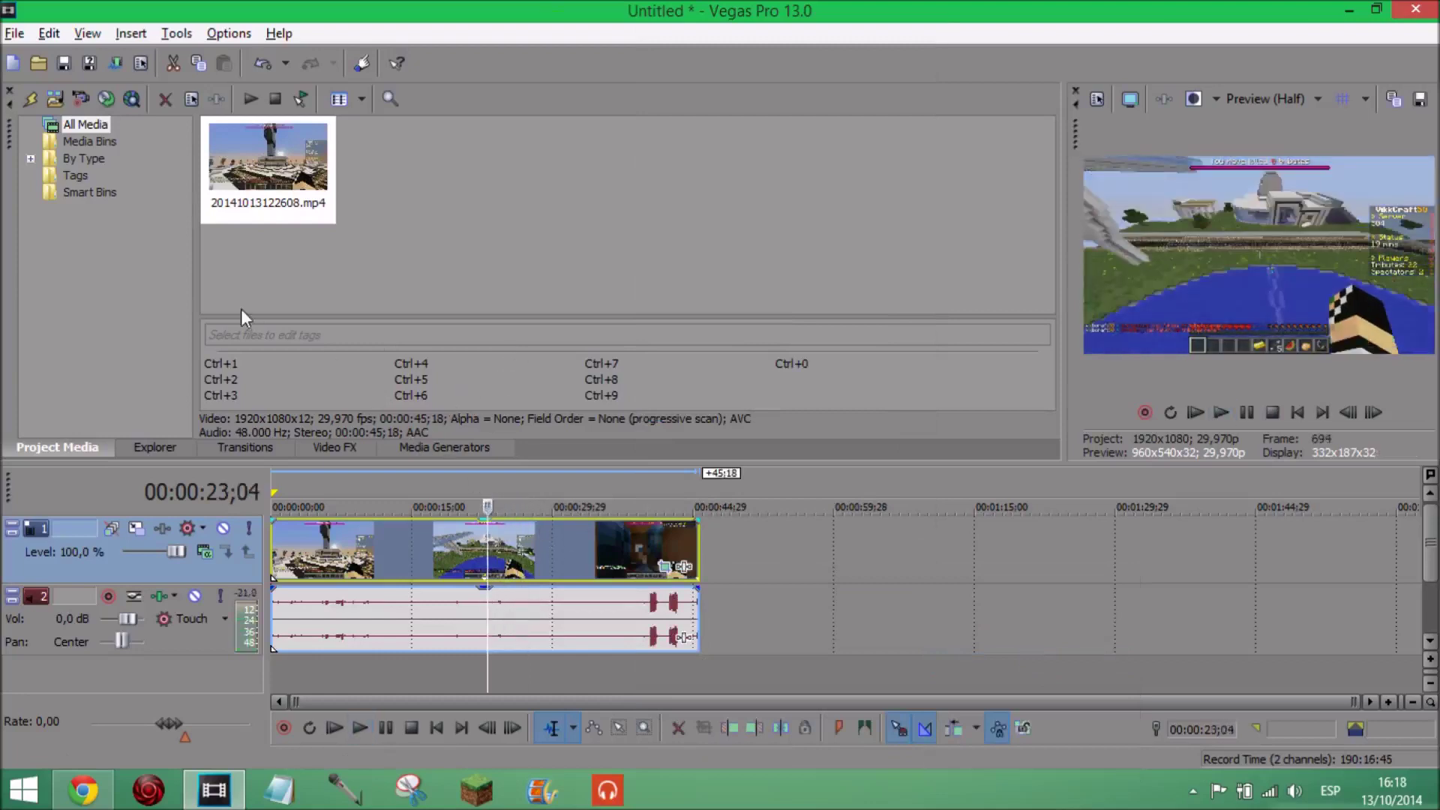
pyautogui.click(16, 36)
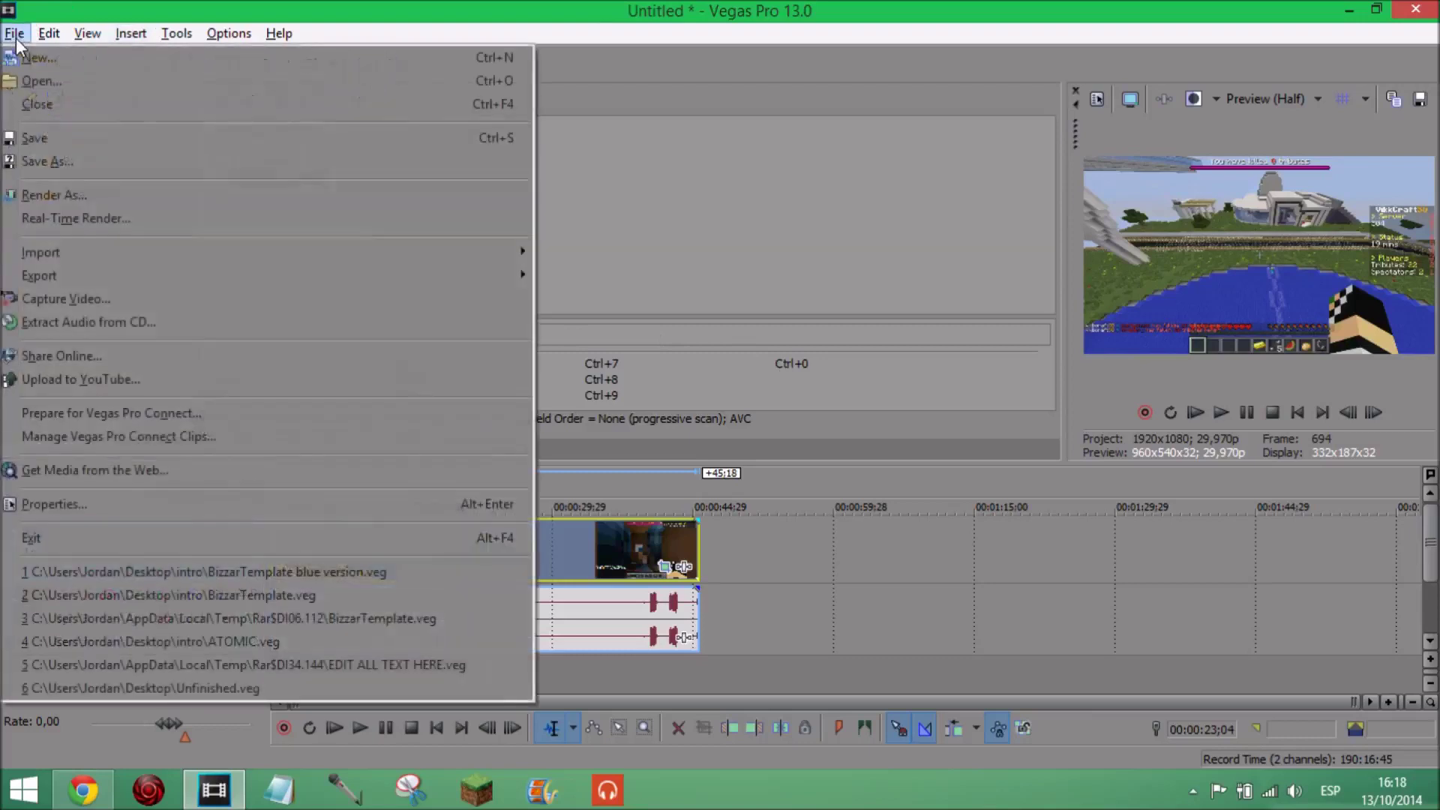
pyautogui.click(168, 194)
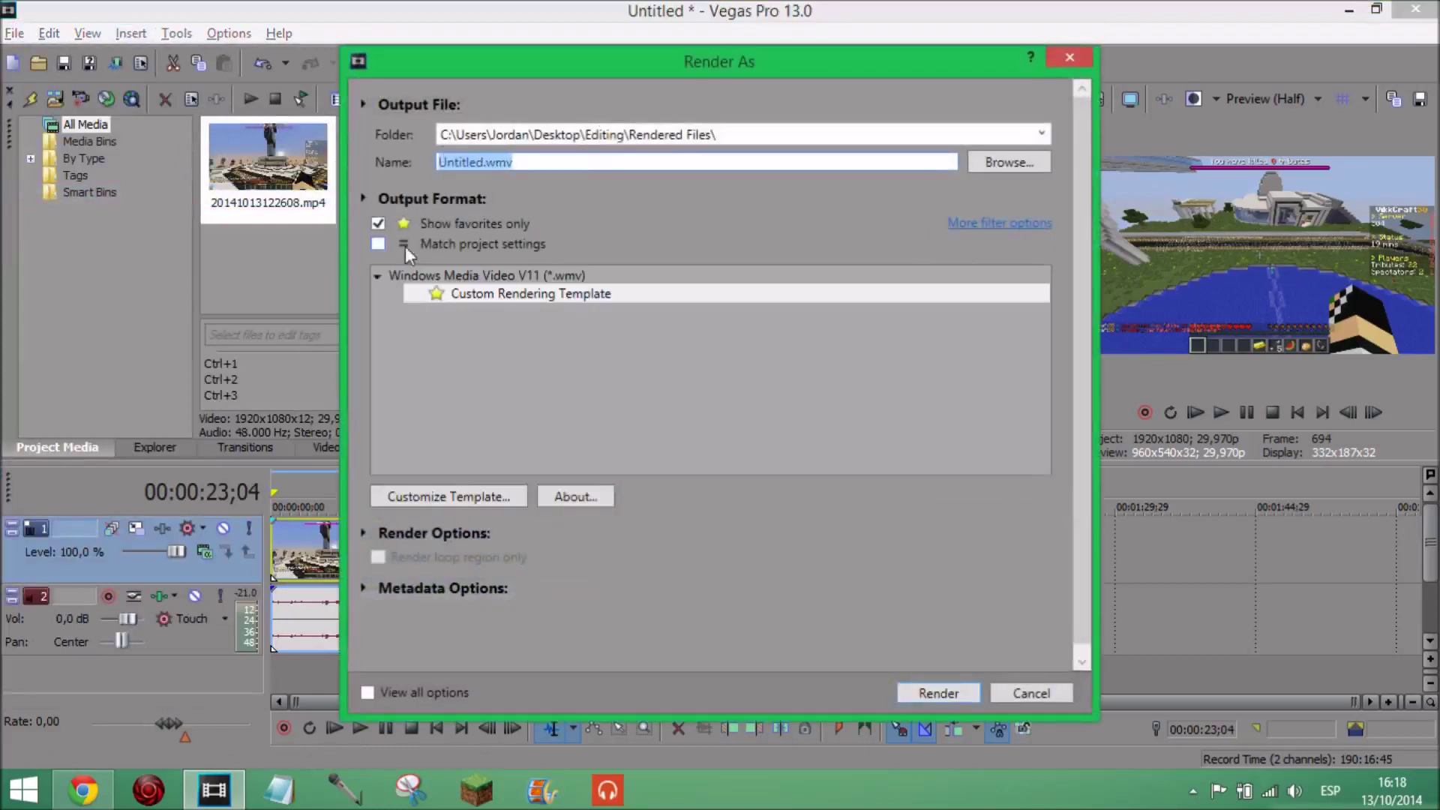
pyautogui.click(379, 225)
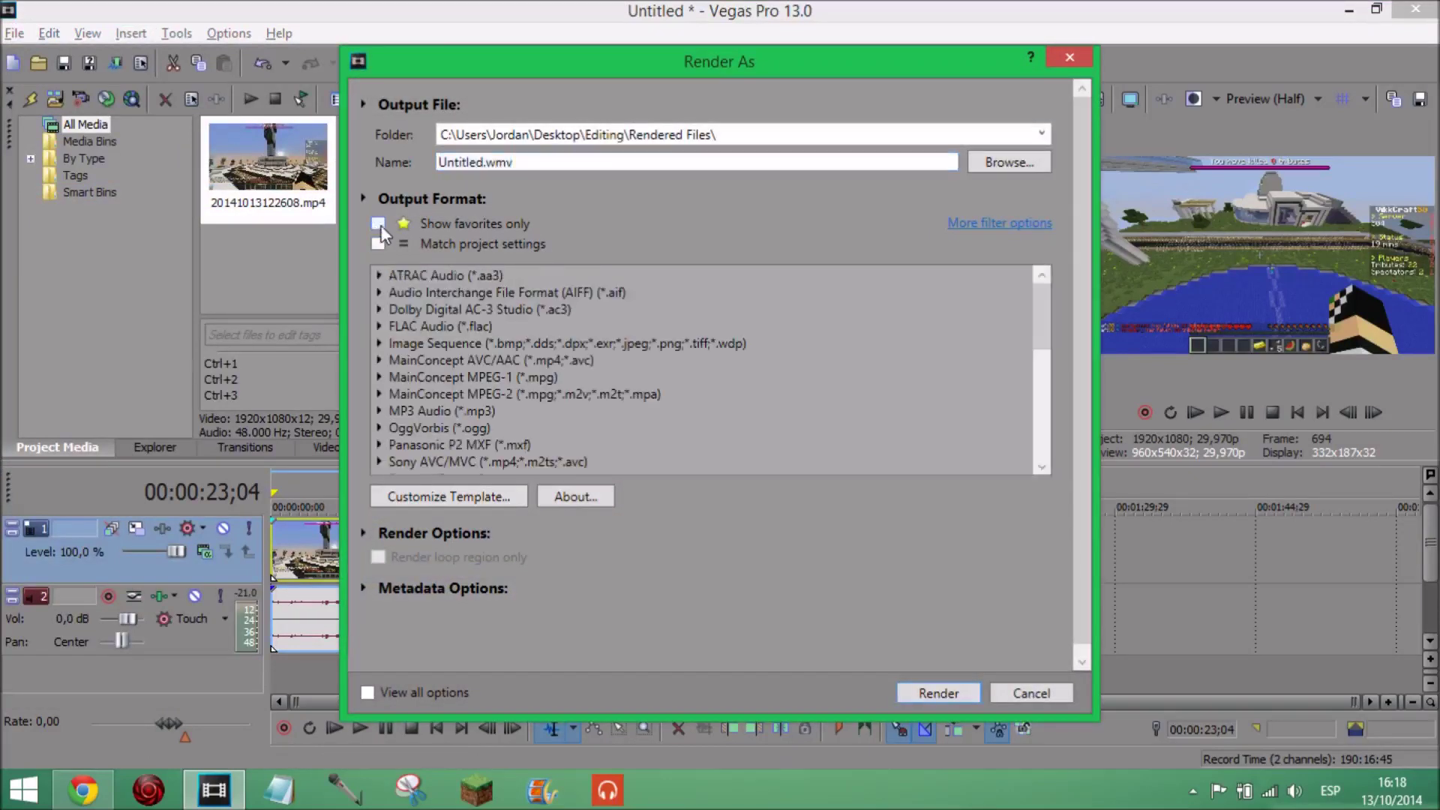
pyautogui.moveTo(1042, 331); pyautogui.dragTo(1060, 436)
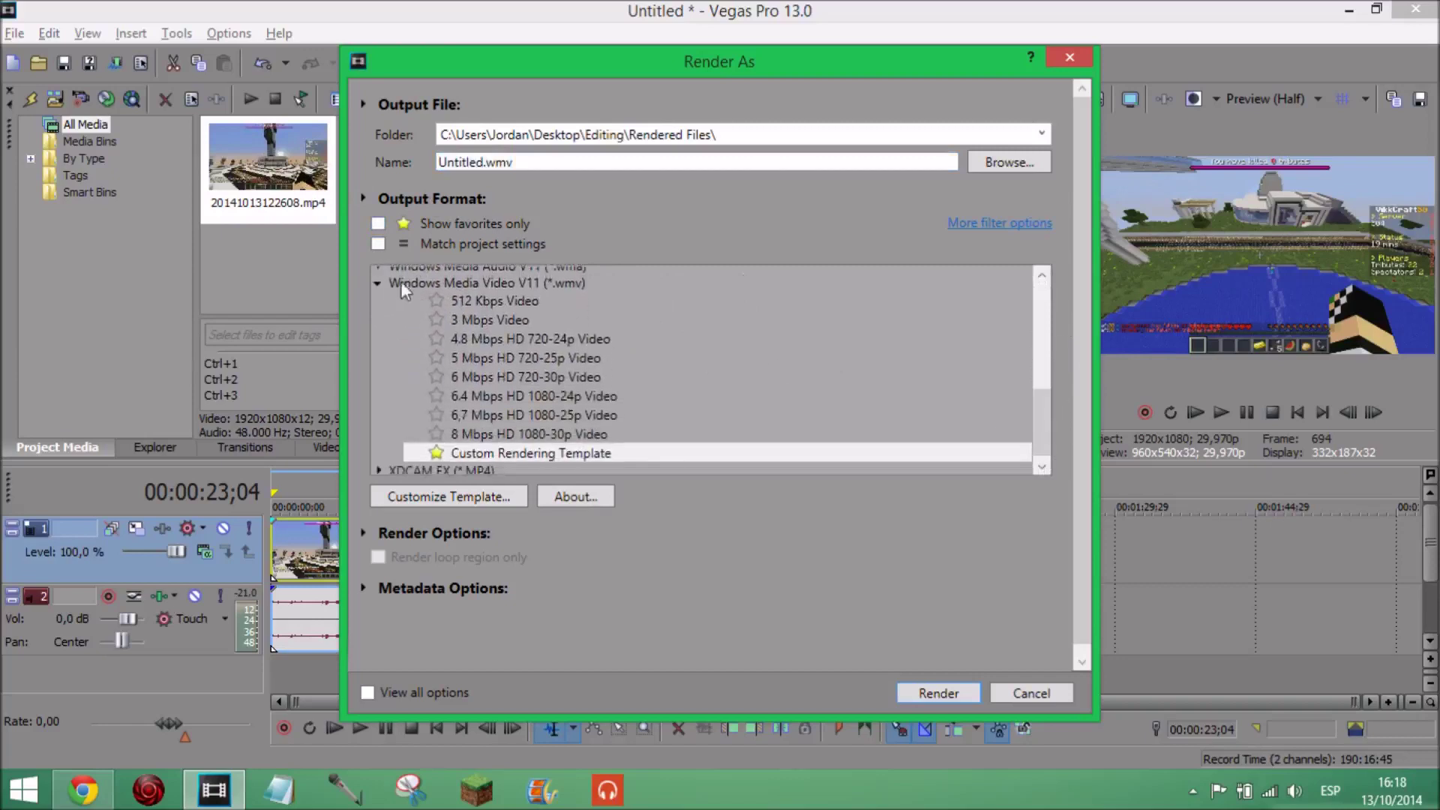
pyautogui.click(378, 283)
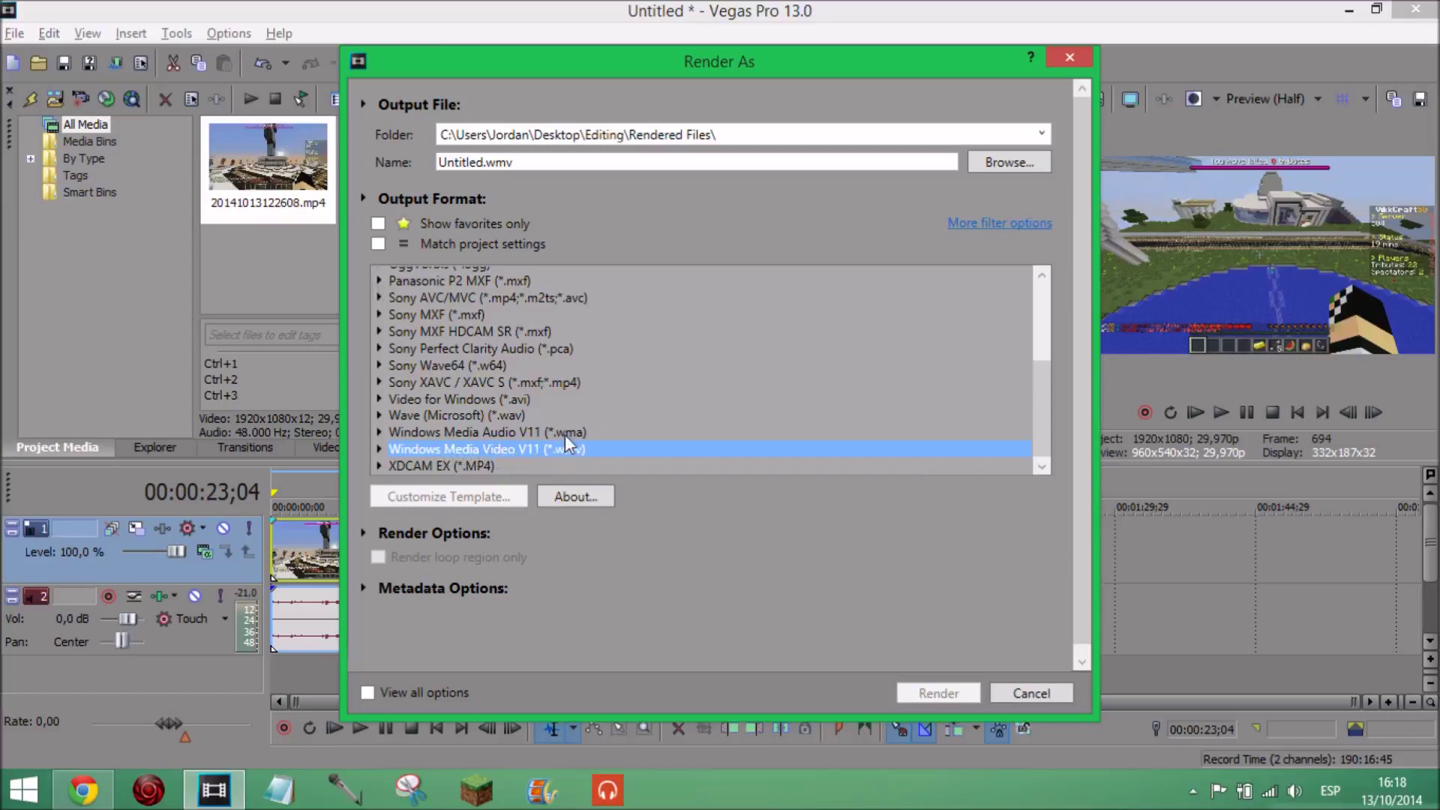
pyautogui.click(379, 449)
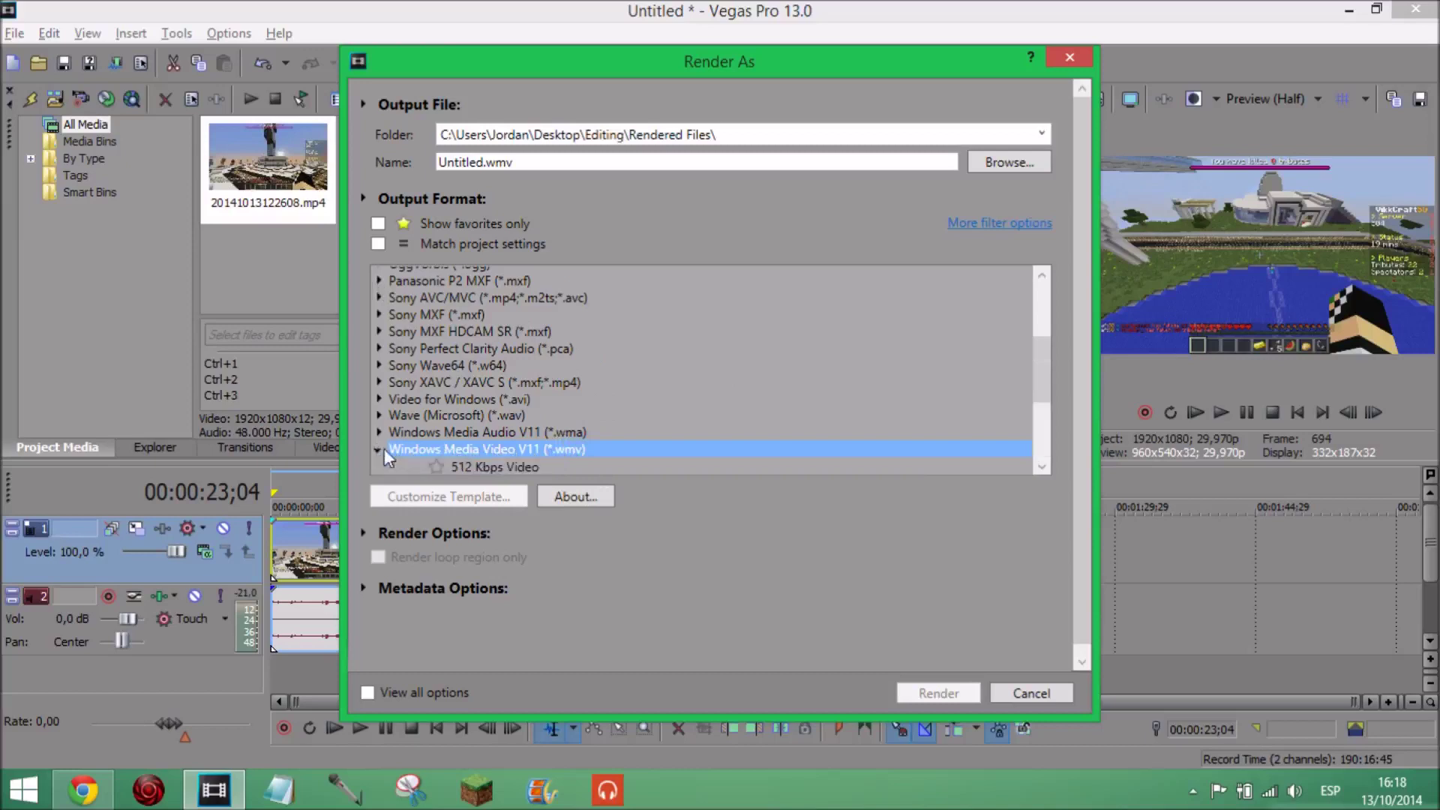
pyautogui.moveTo(1040, 377); pyautogui.dragTo(1040, 429)
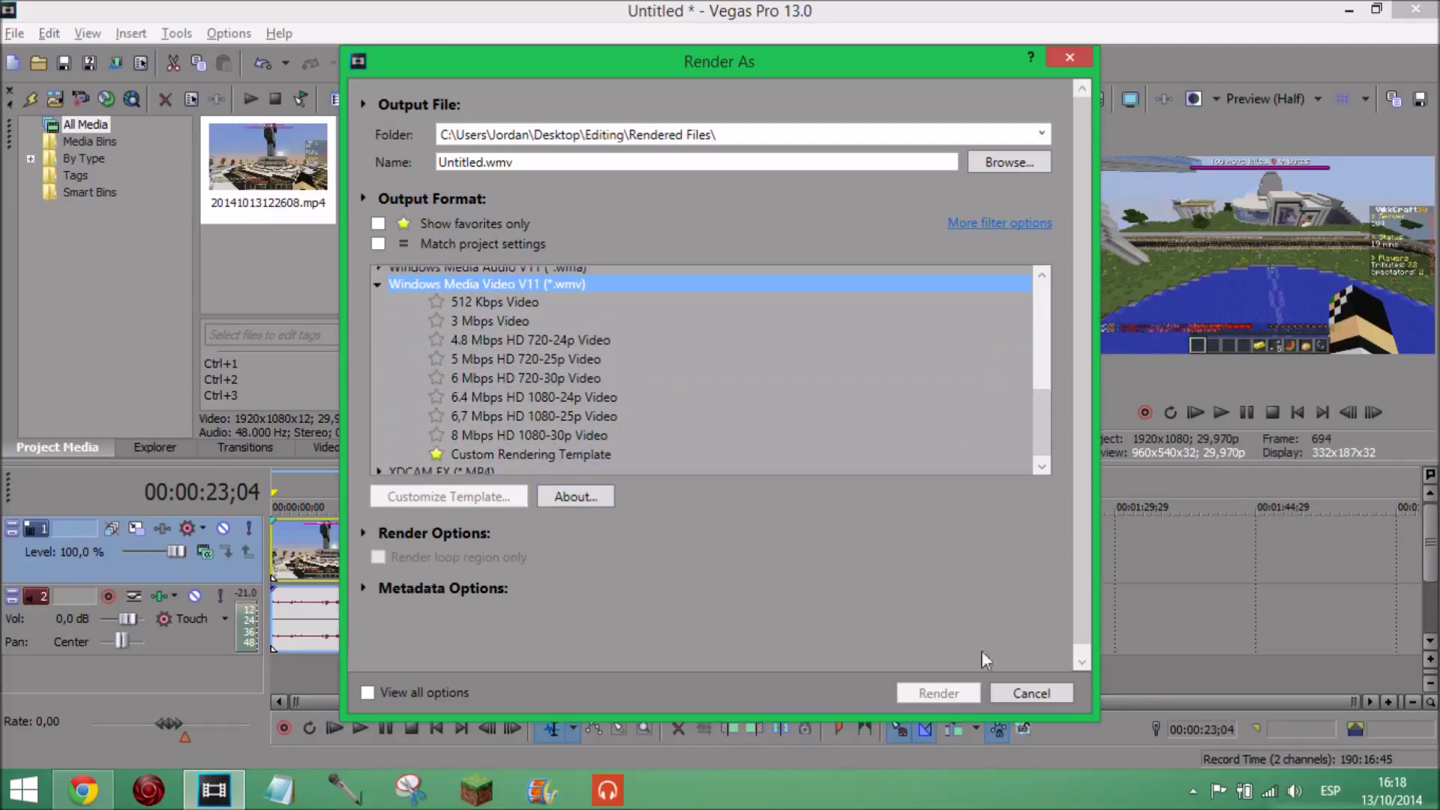
pyautogui.click(505, 436)
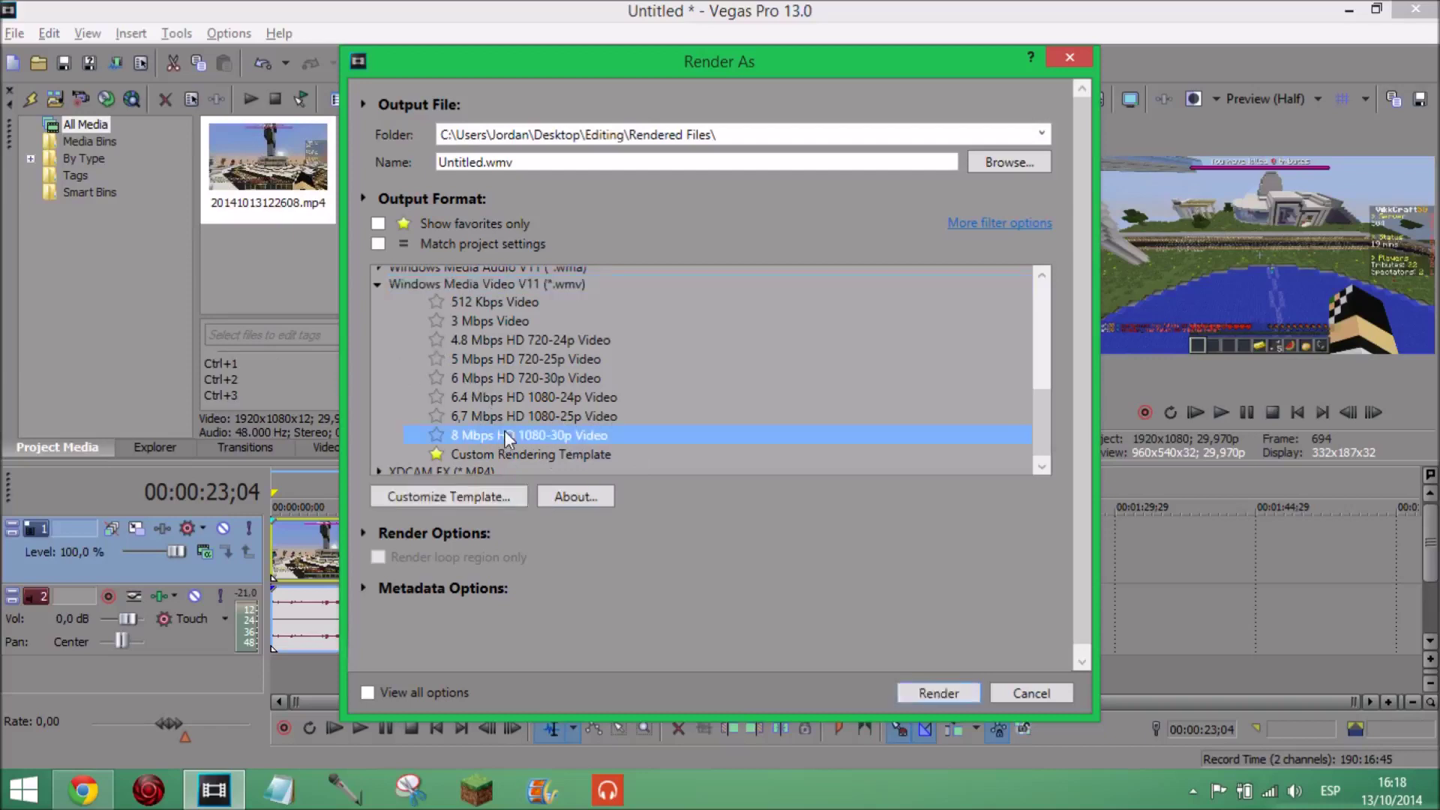
pyautogui.click(562, 457)
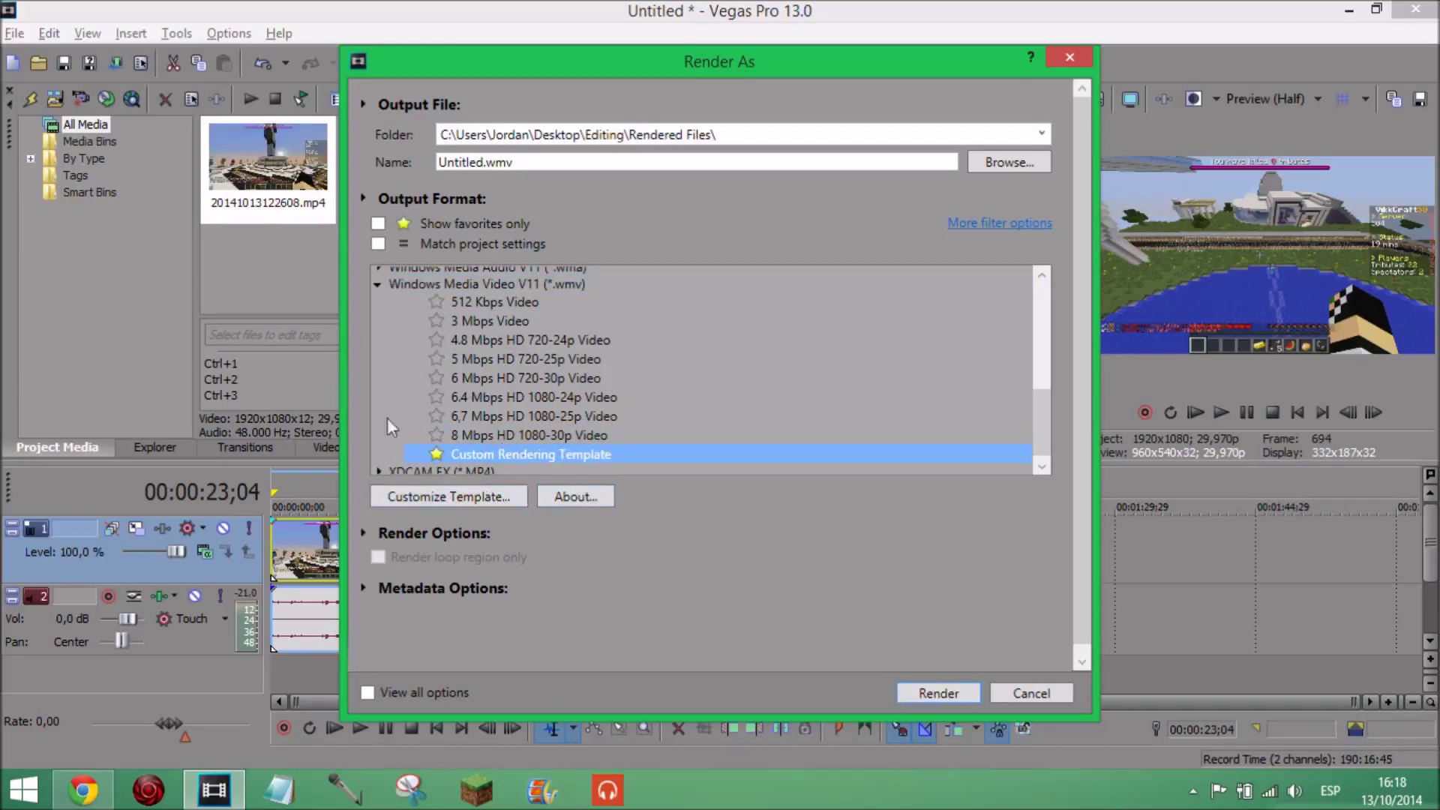
pyautogui.click(516, 436)
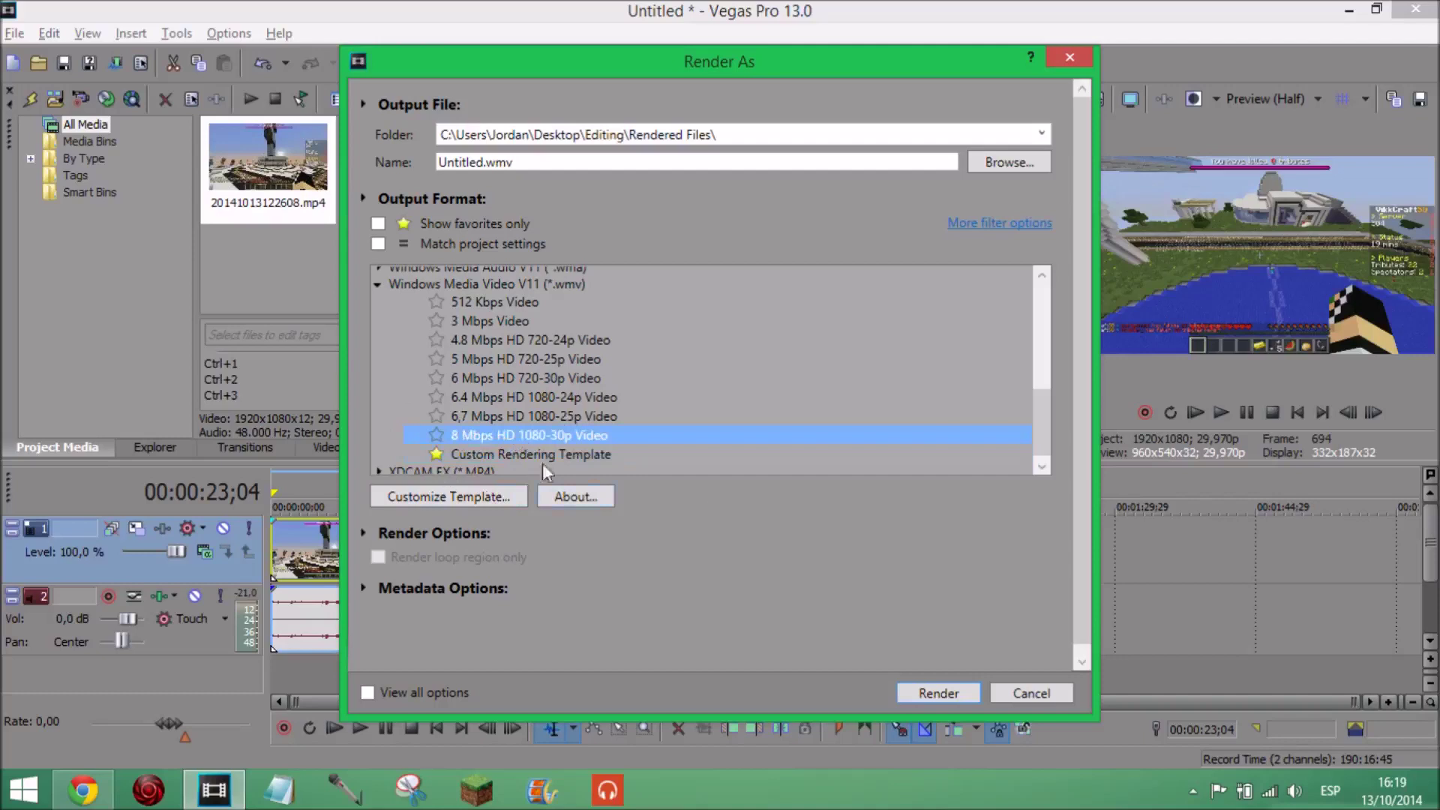
pyautogui.click(529, 452)
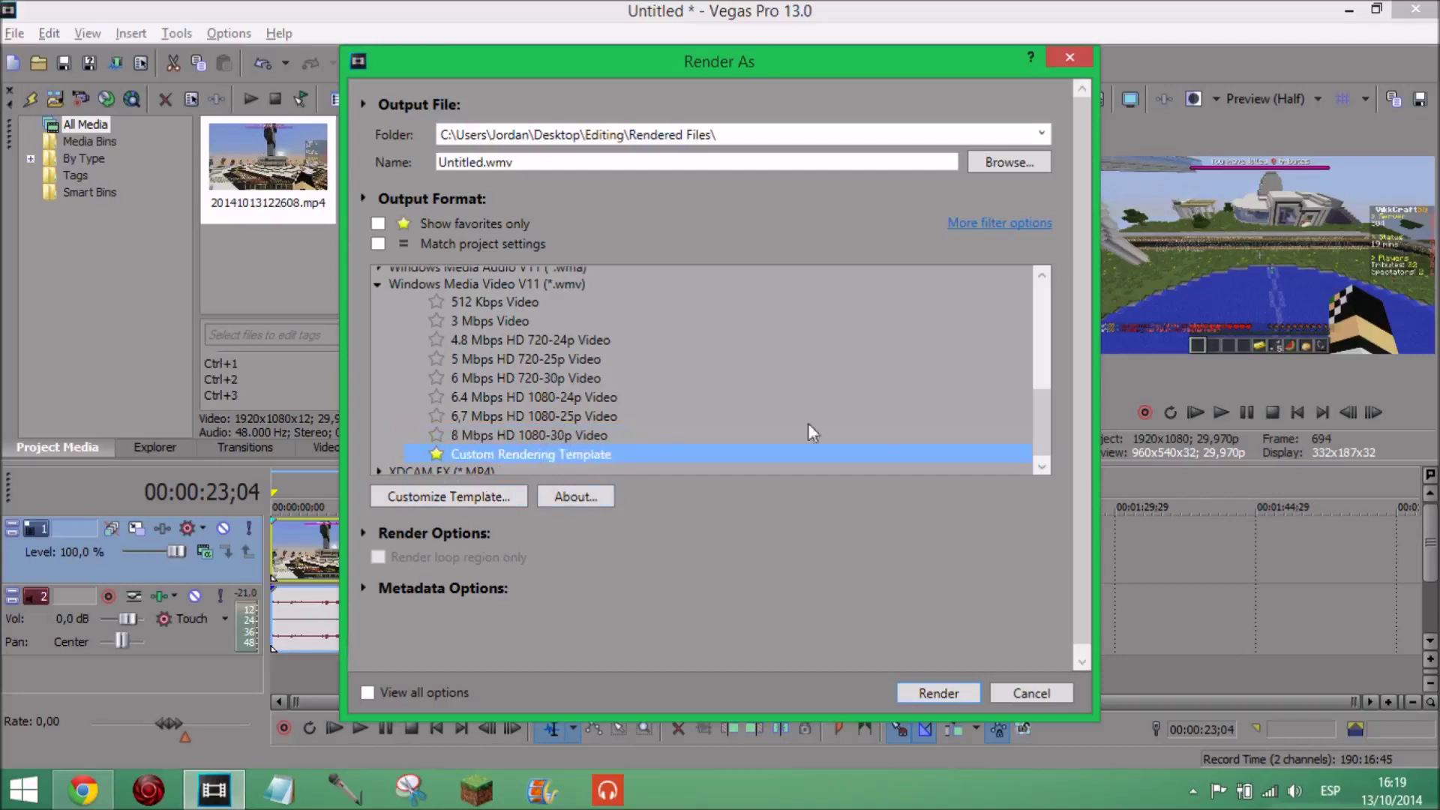
pyautogui.click(492, 492)
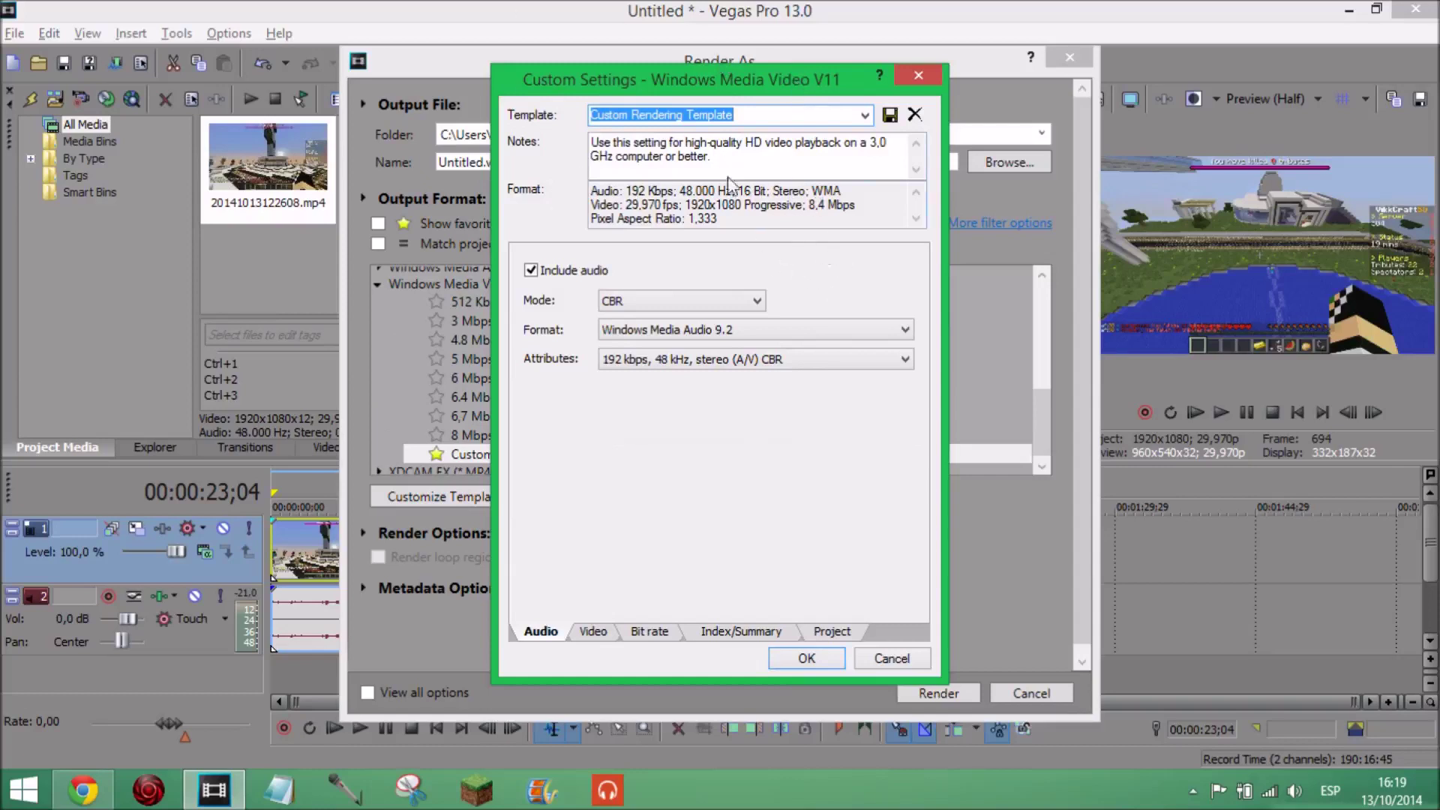
# - Select 8 Mbps HD 1080-30p Video and try renaming it 'Custom Template', discarding the rename
pyautogui.click(918, 74)
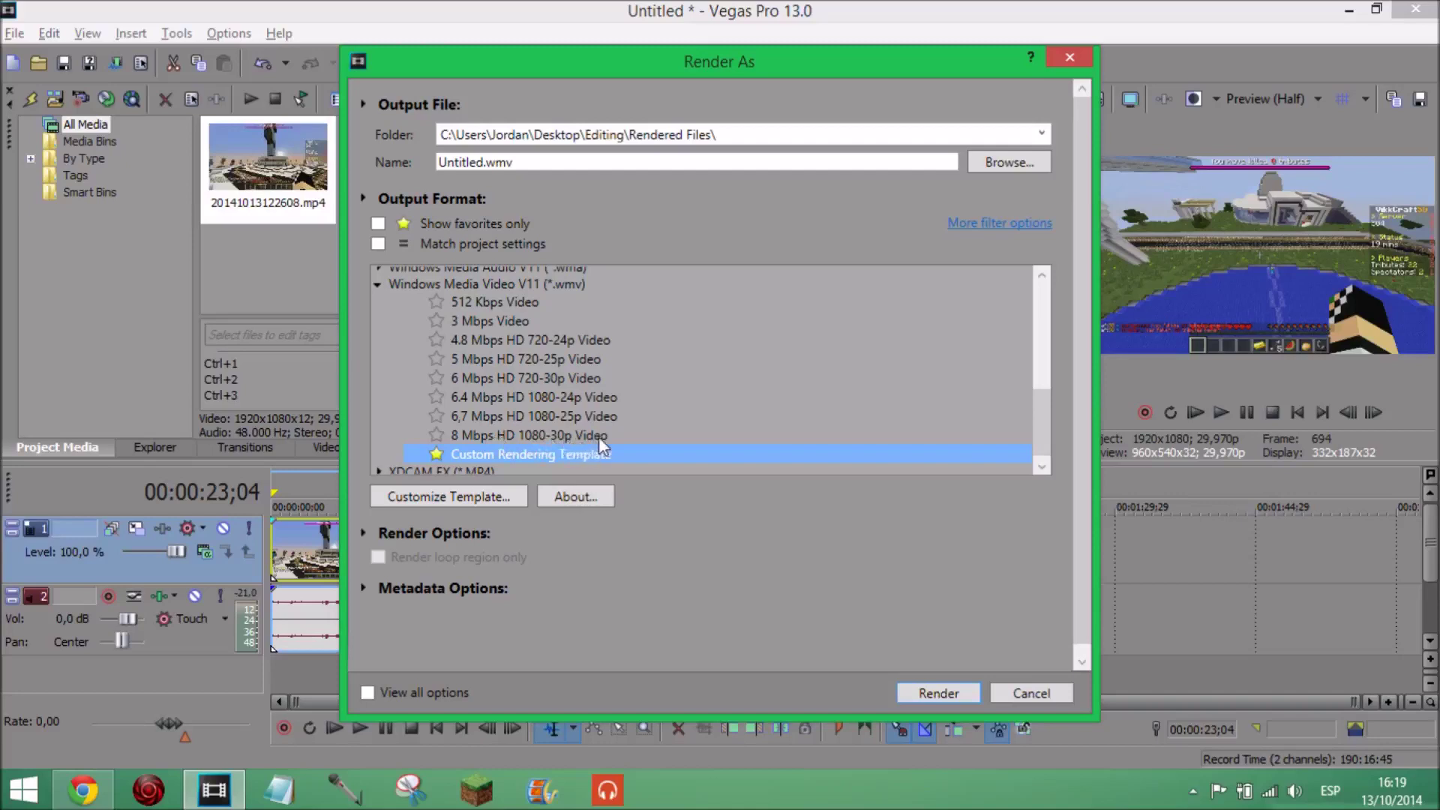
pyautogui.click(531, 435)
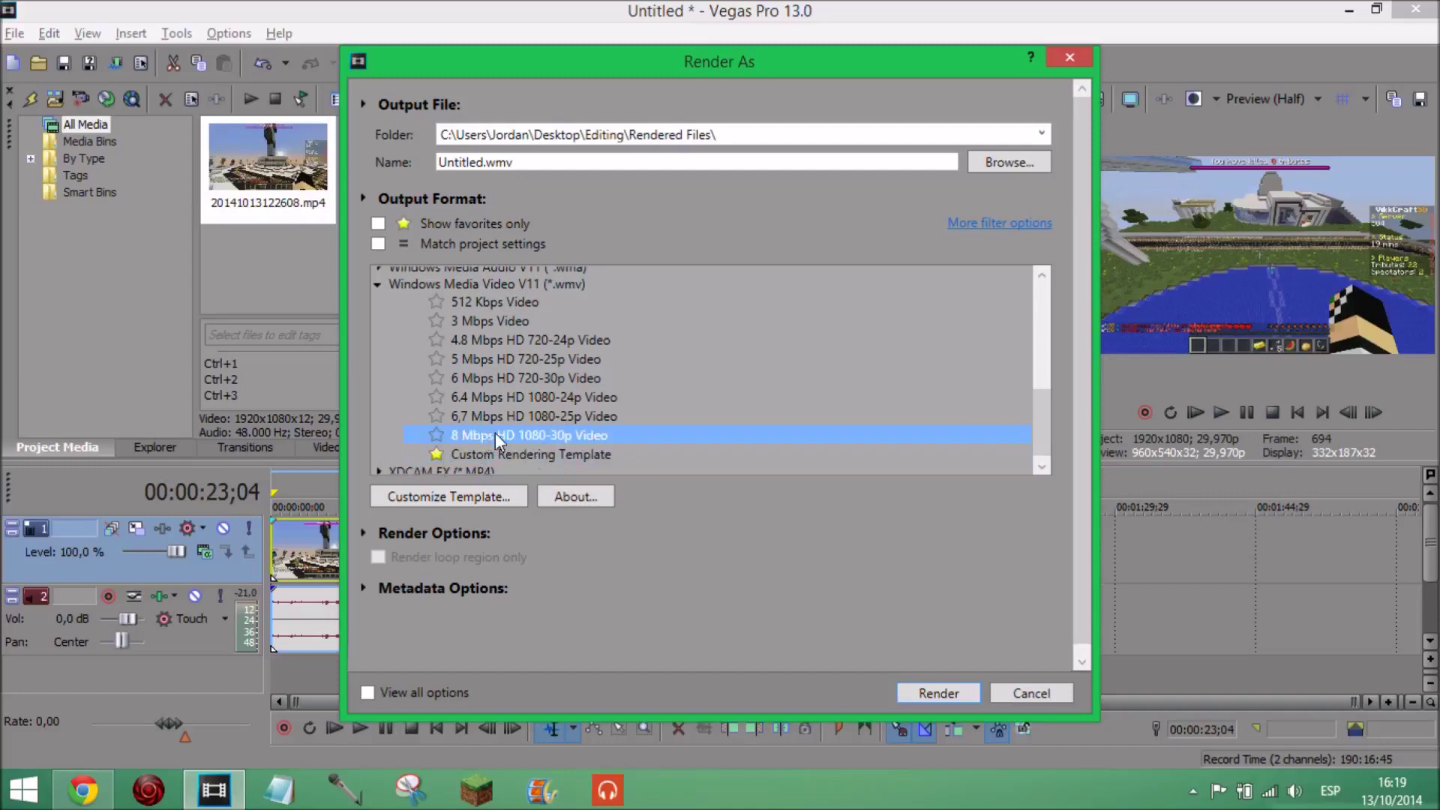
pyautogui.click(494, 497)
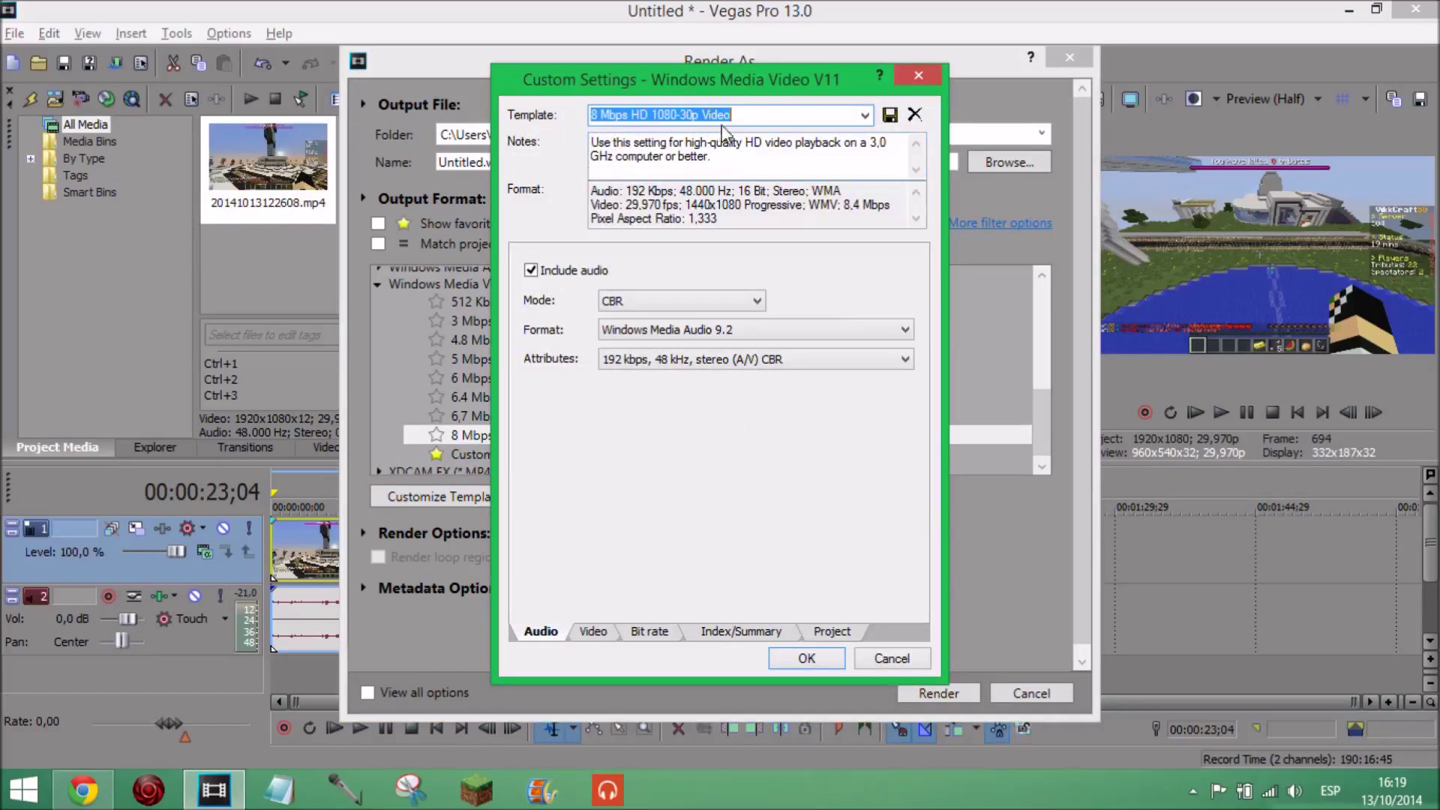
pyautogui.write('C')
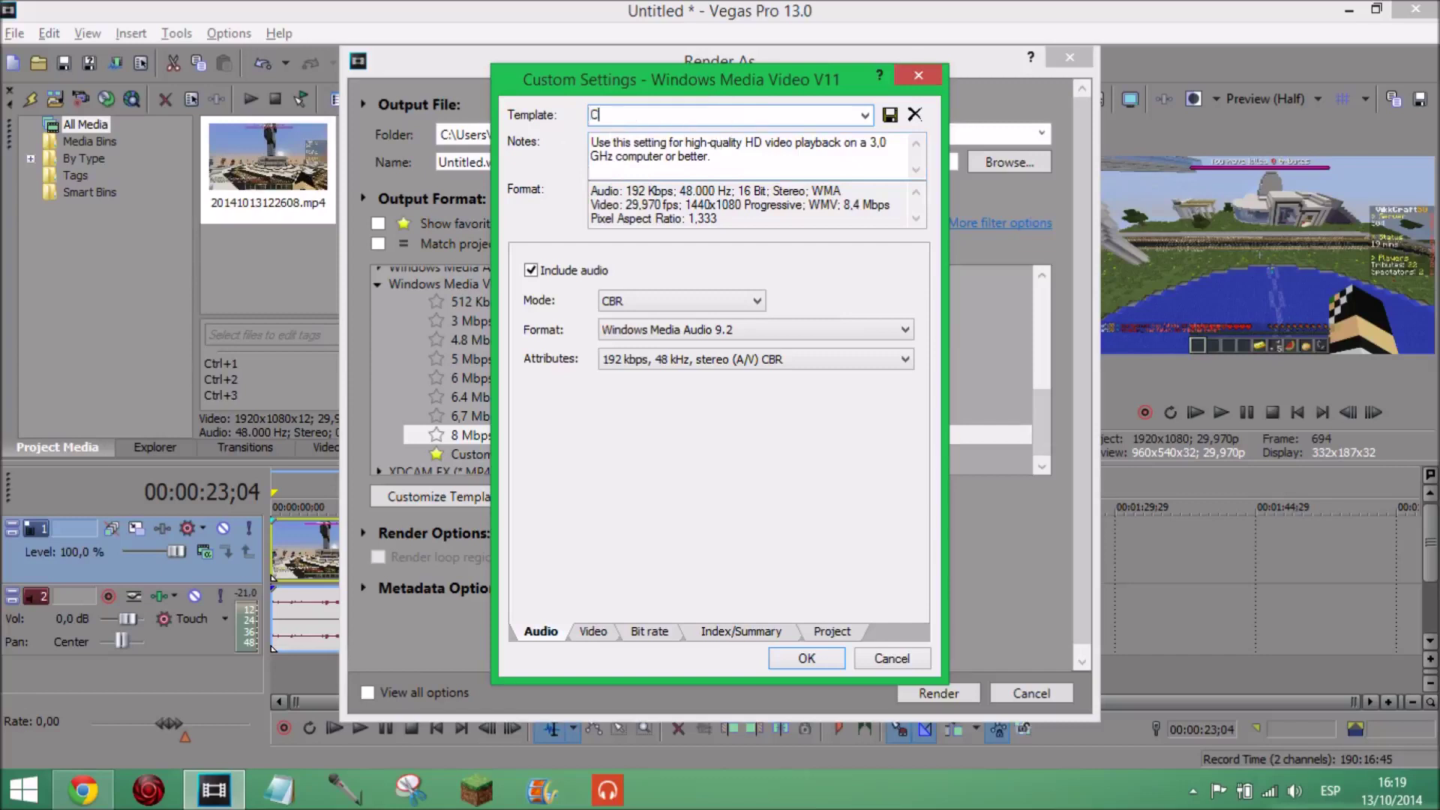
pyautogui.write('ustom Te.plate')
pyautogui.press('BackSpace')
pyautogui.press('BackSpace')
pyautogui.press('BackSpace')
pyautogui.press('BackSpace')
pyautogui.press('BackSpace')
pyautogui.press('BackSpace')
pyautogui.write('mpp')
pyautogui.press('BackSpace')
pyautogui.write('late')
pyautogui.click(918, 74)
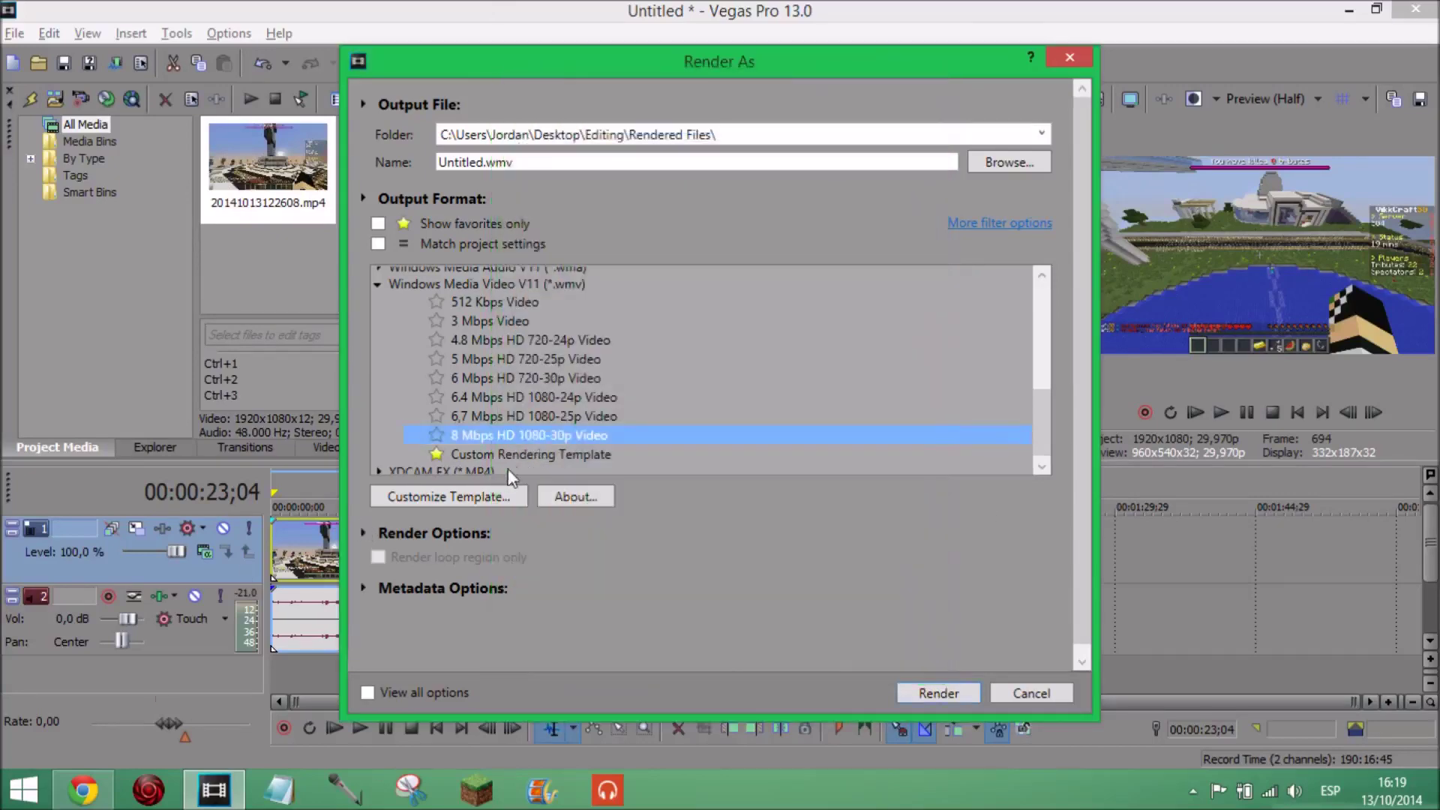
# - Open Custom Rendering Template's settings, keeping audio at Windows Media Audio 9.2, 192 kbps
pyautogui.click(519, 452)
pyautogui.click(470, 495)
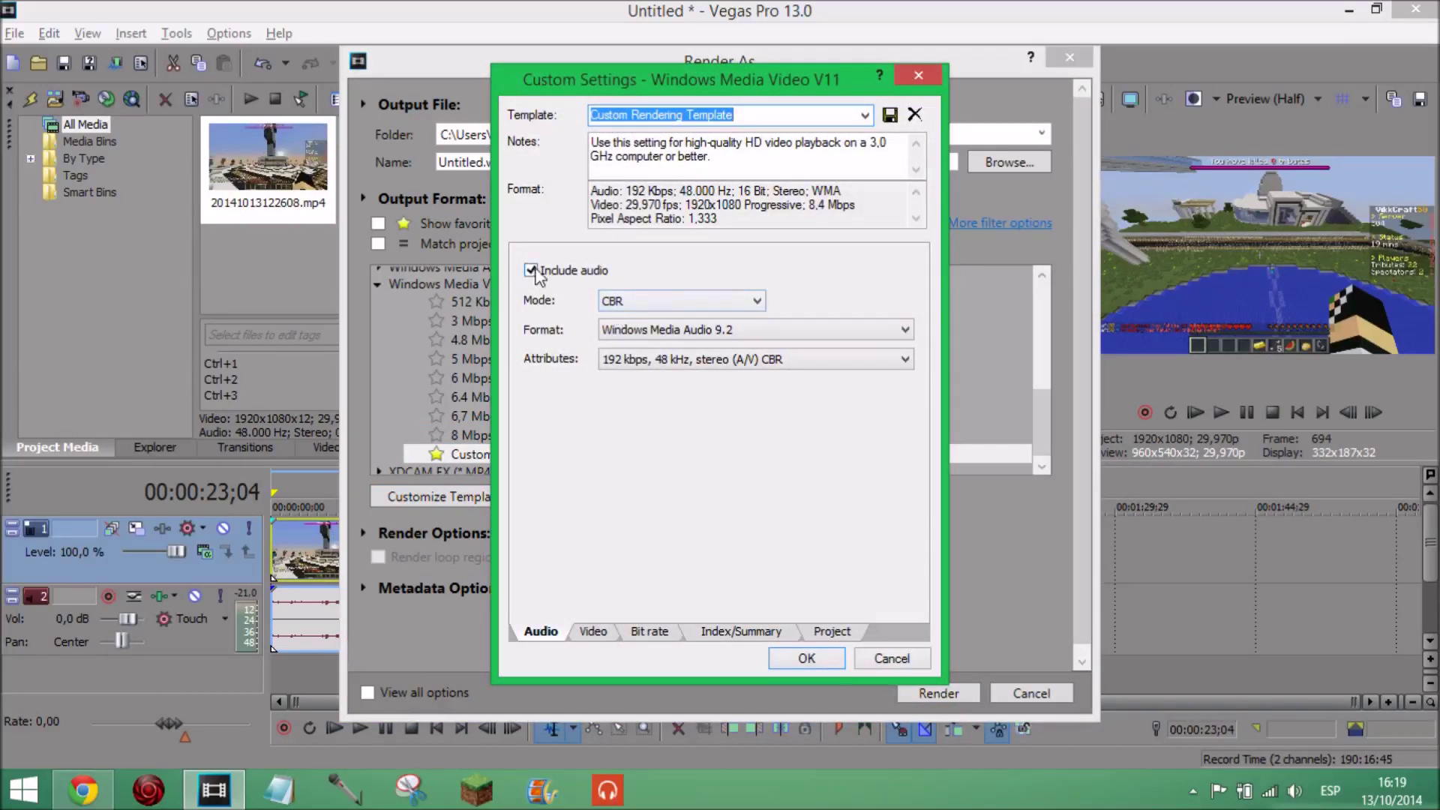
pyautogui.click(641, 331)
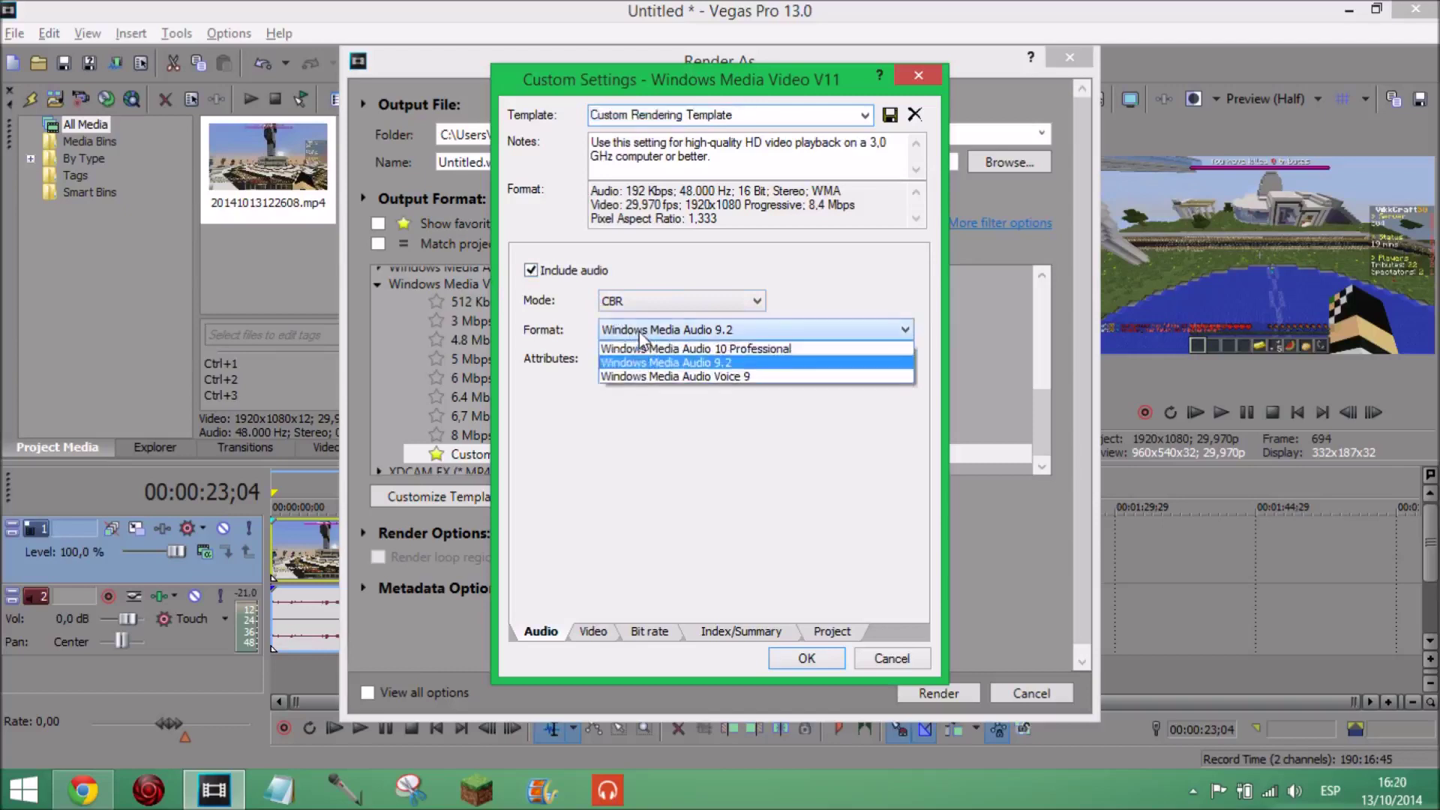
pyautogui.click(732, 367)
pyautogui.click(746, 333)
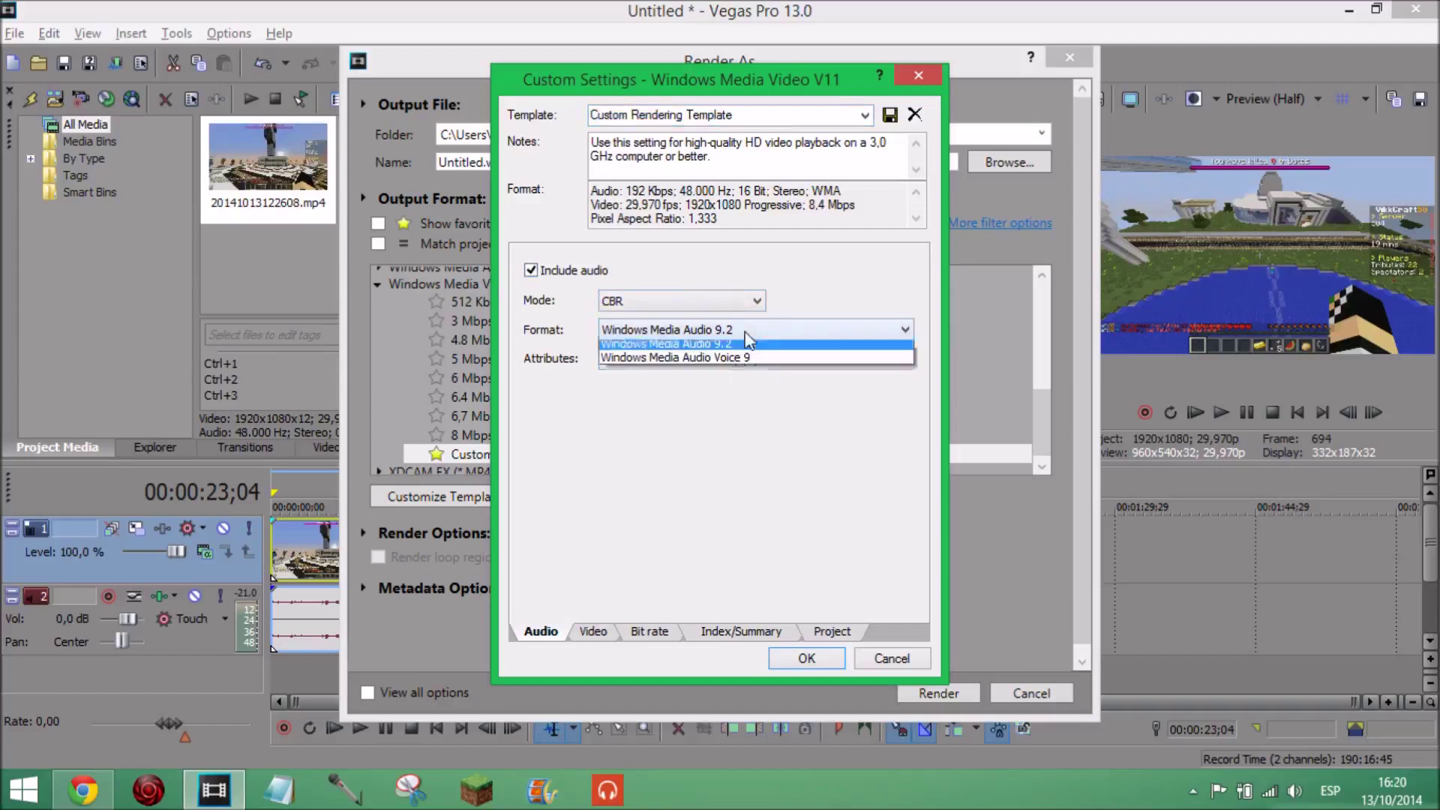
pyautogui.click(667, 335)
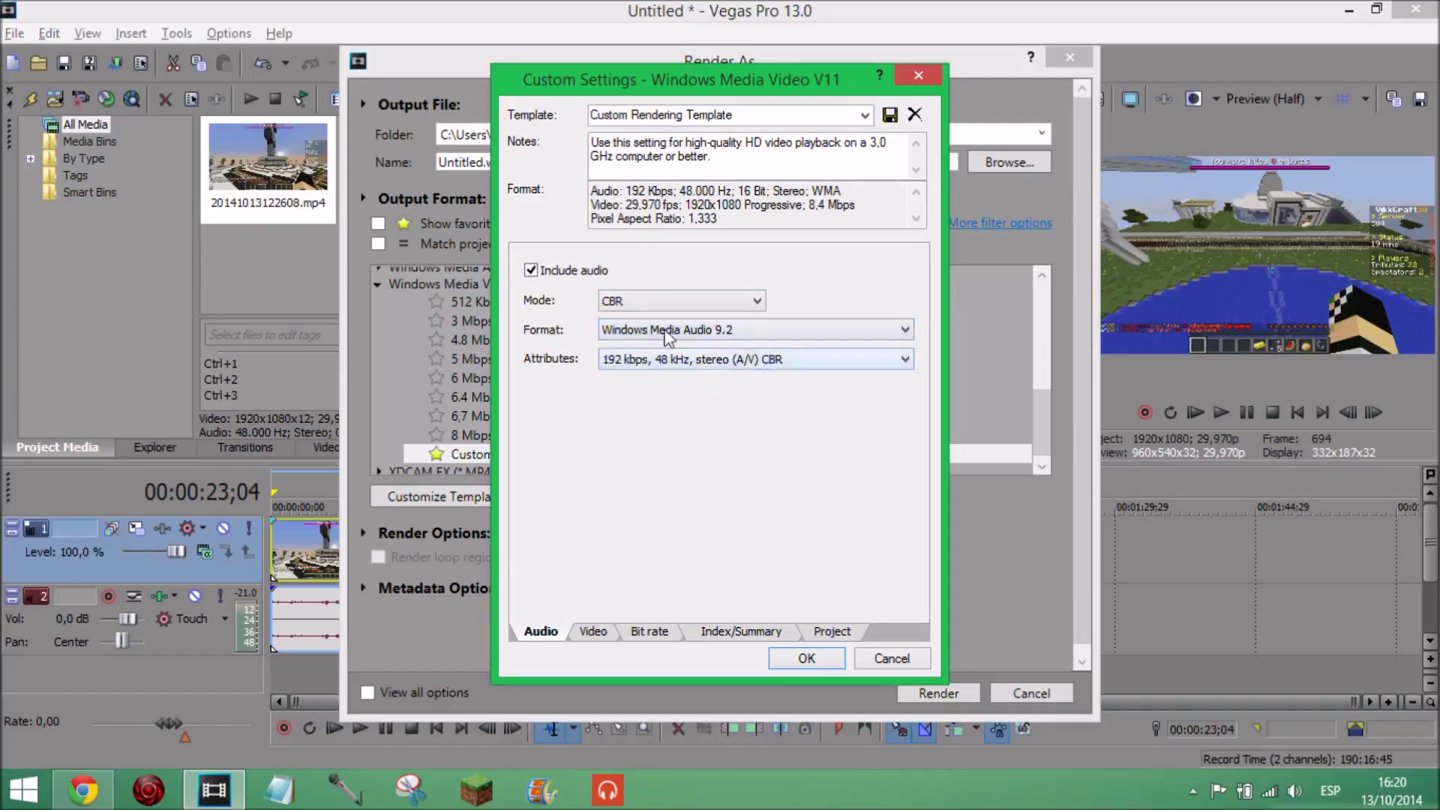
pyautogui.click(753, 360)
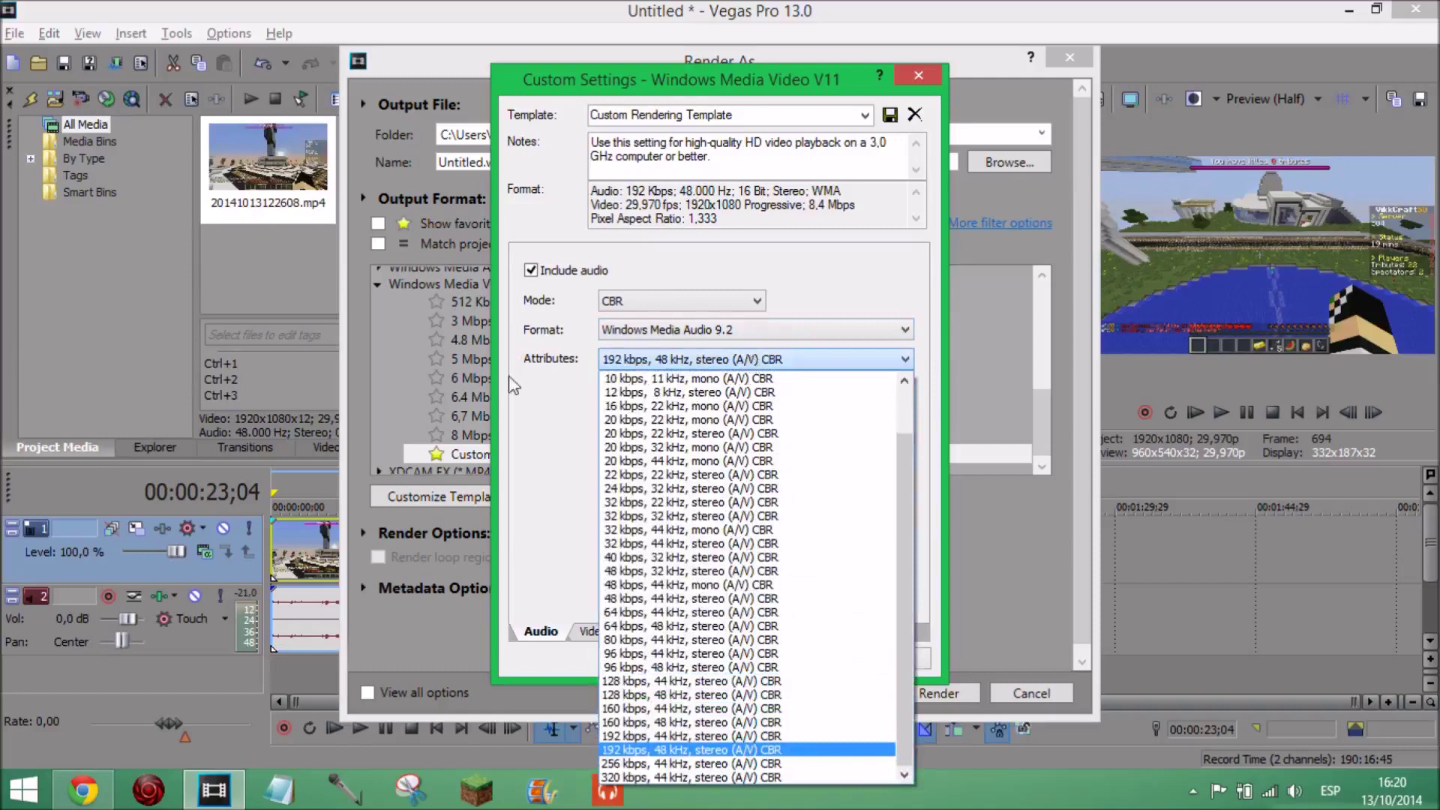
pyautogui.click(578, 411)
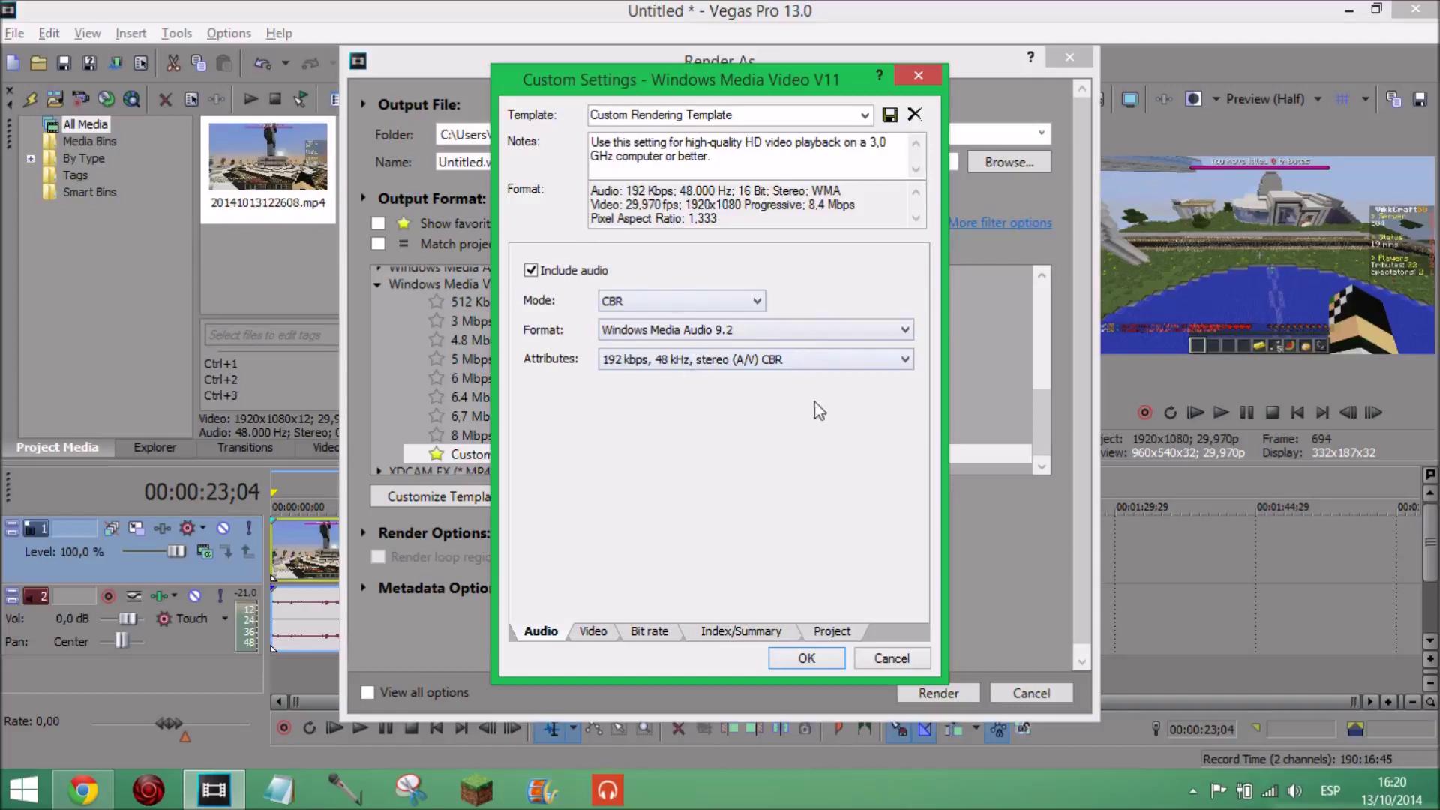
pyautogui.click(595, 634)
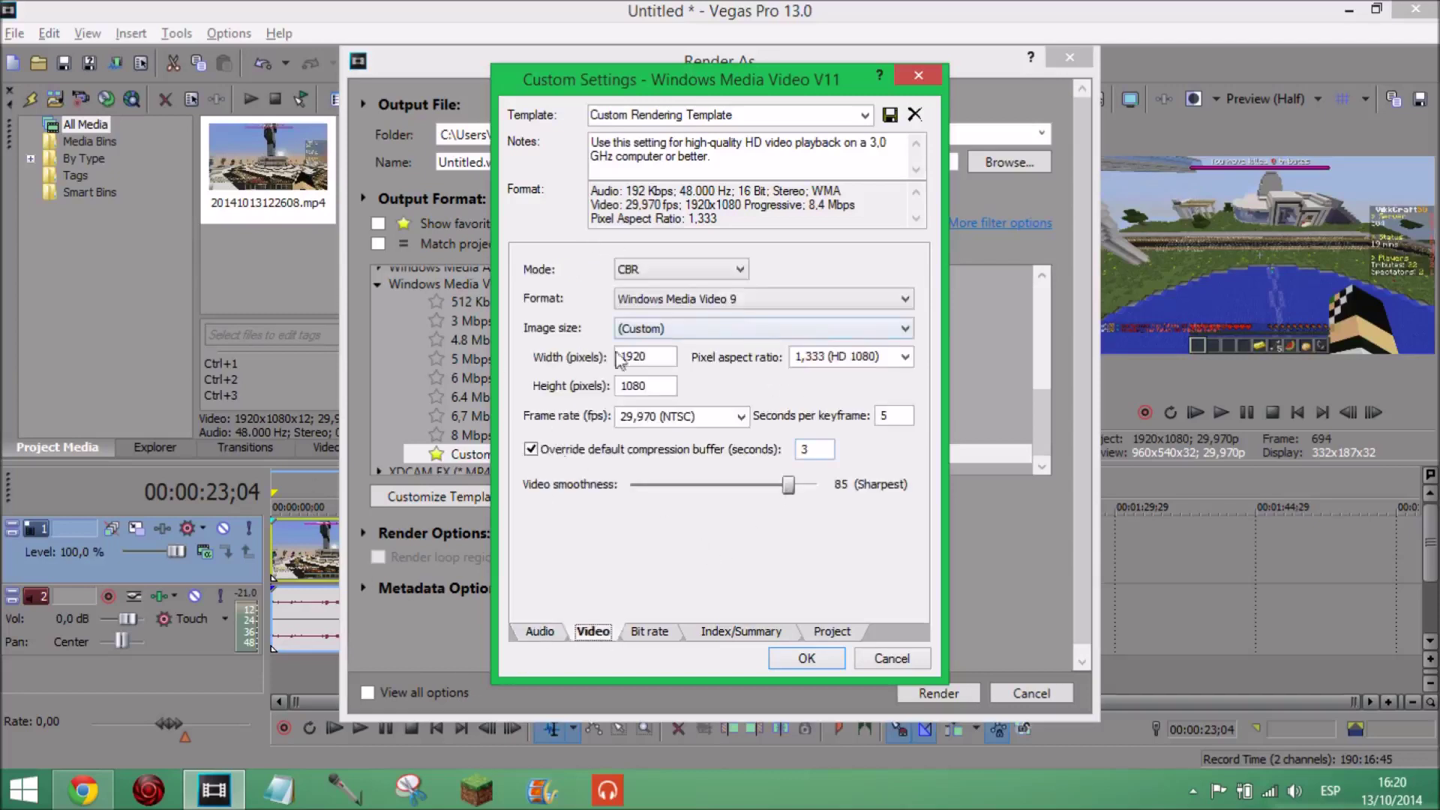
# - Keep the video encoding mode at CBR with the Windows Media Video 9 codec
pyautogui.click(675, 267)
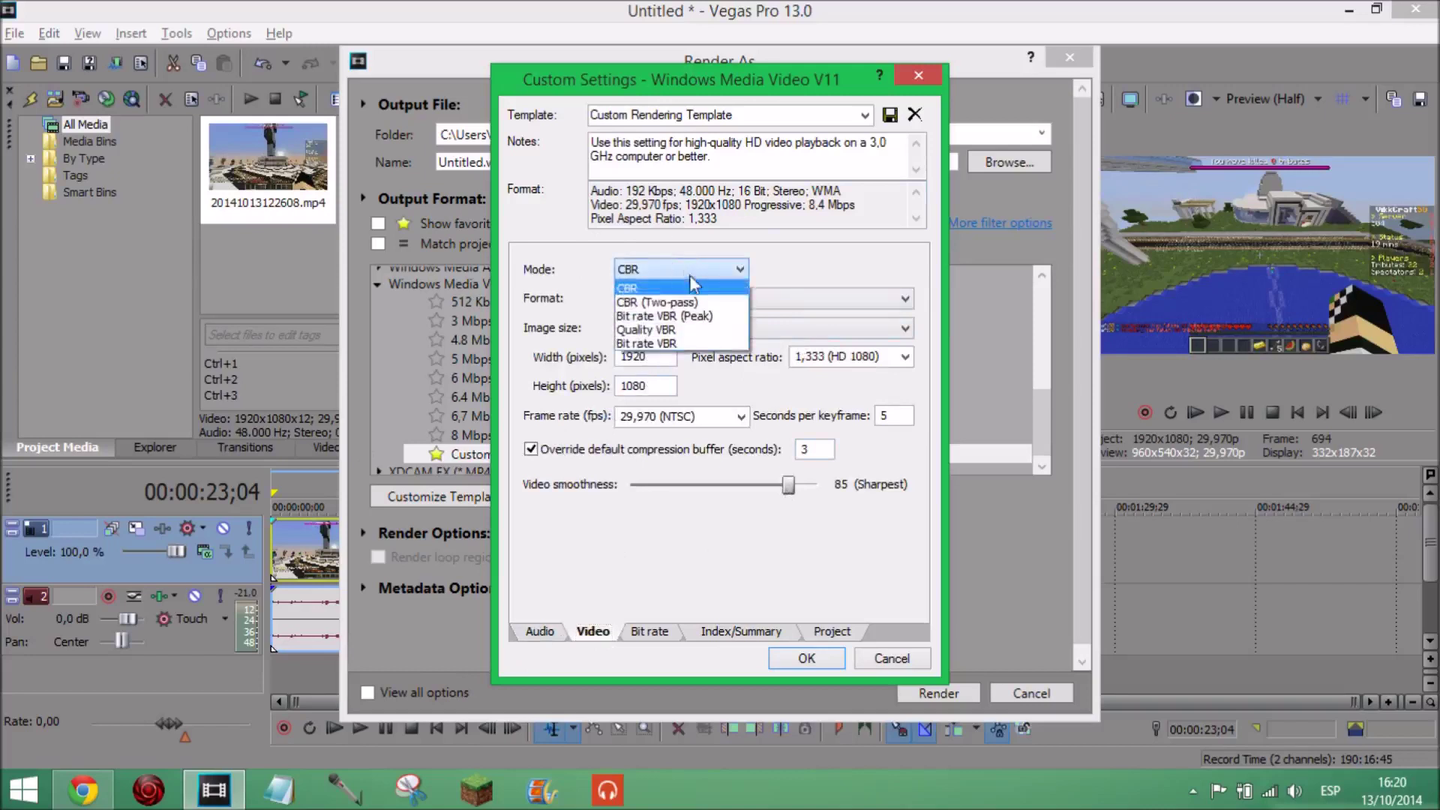
pyautogui.click(694, 288)
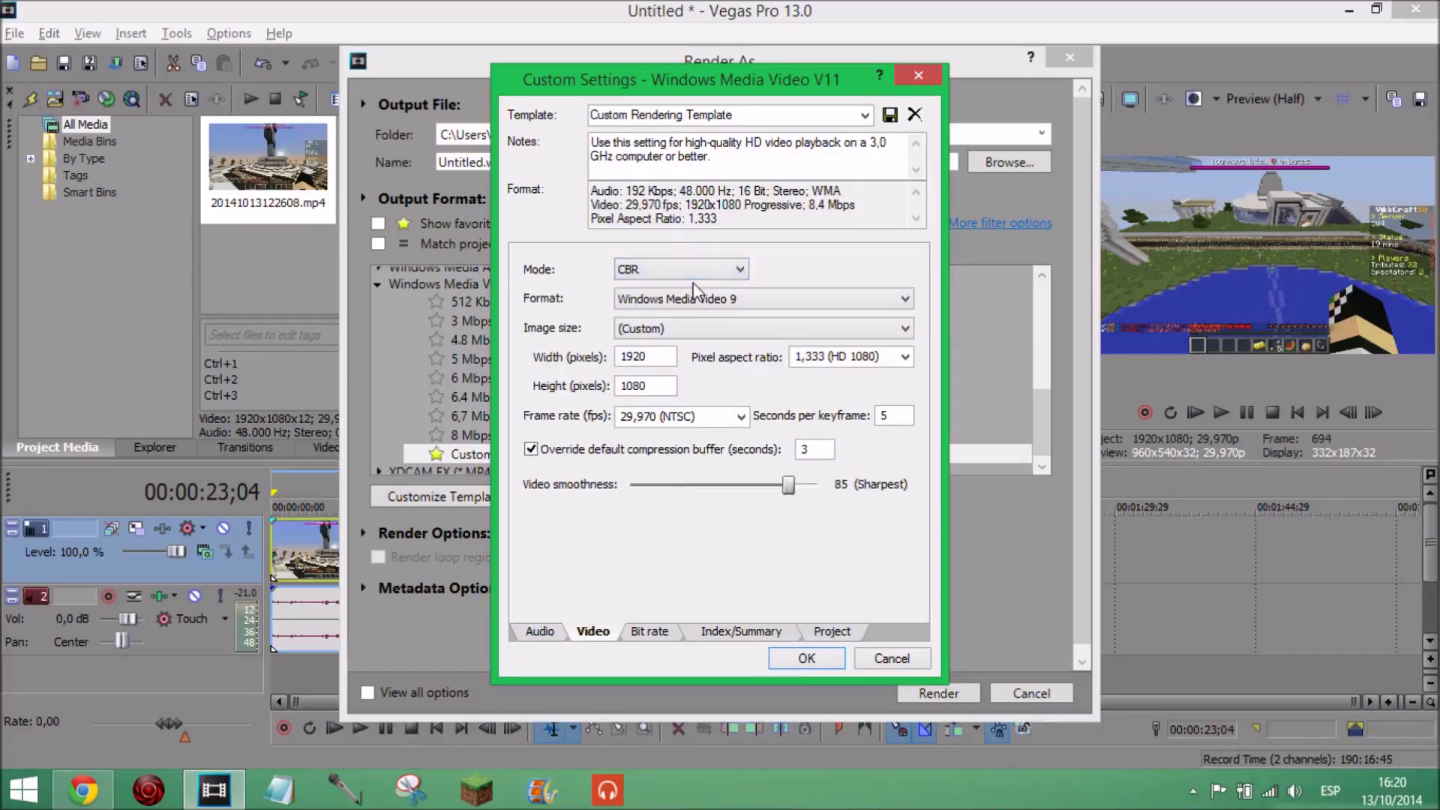
pyautogui.click(752, 303)
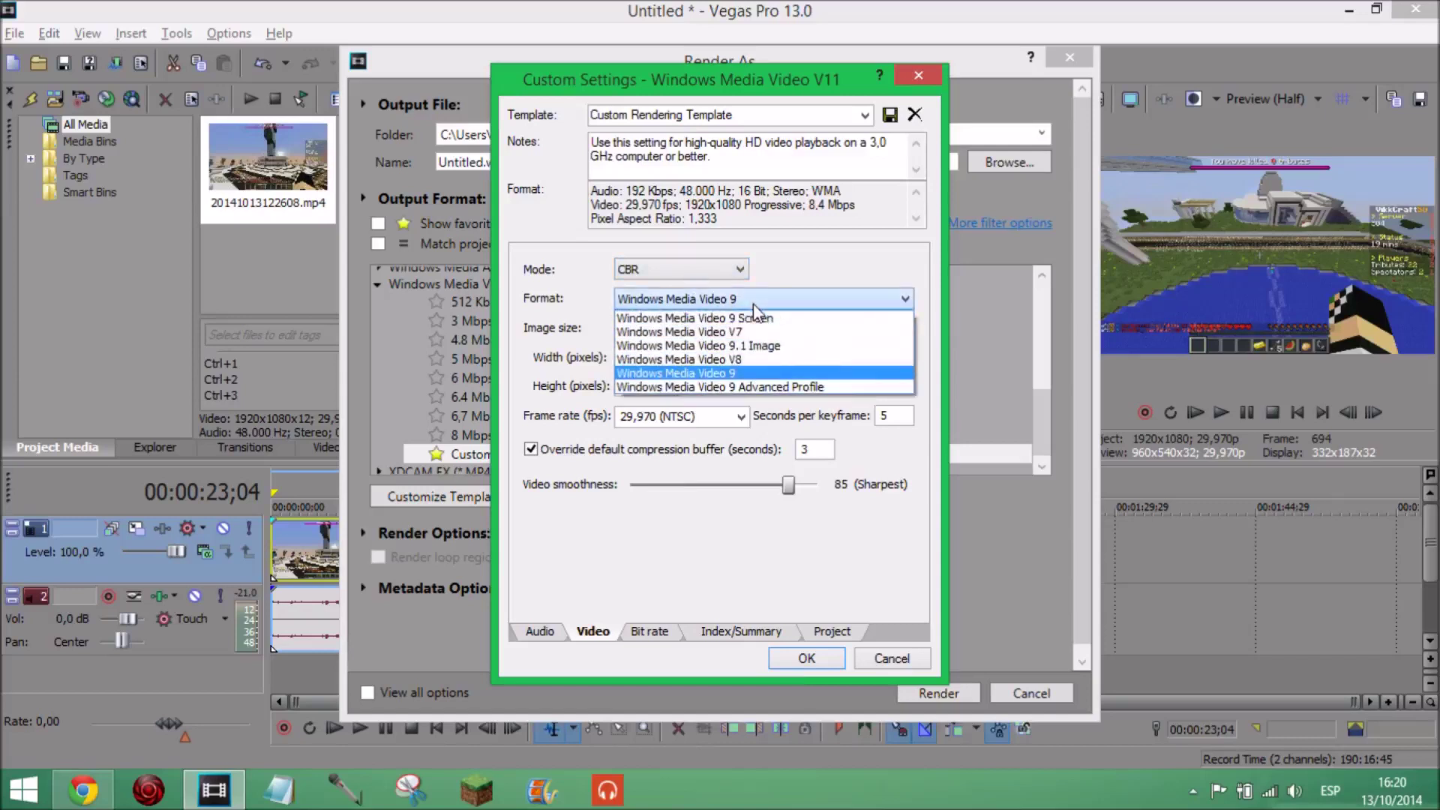
pyautogui.click(730, 379)
# - Try 1440x1080 and custom image sizes, then cancel the custom settings unchanged
pyautogui.click(638, 332)
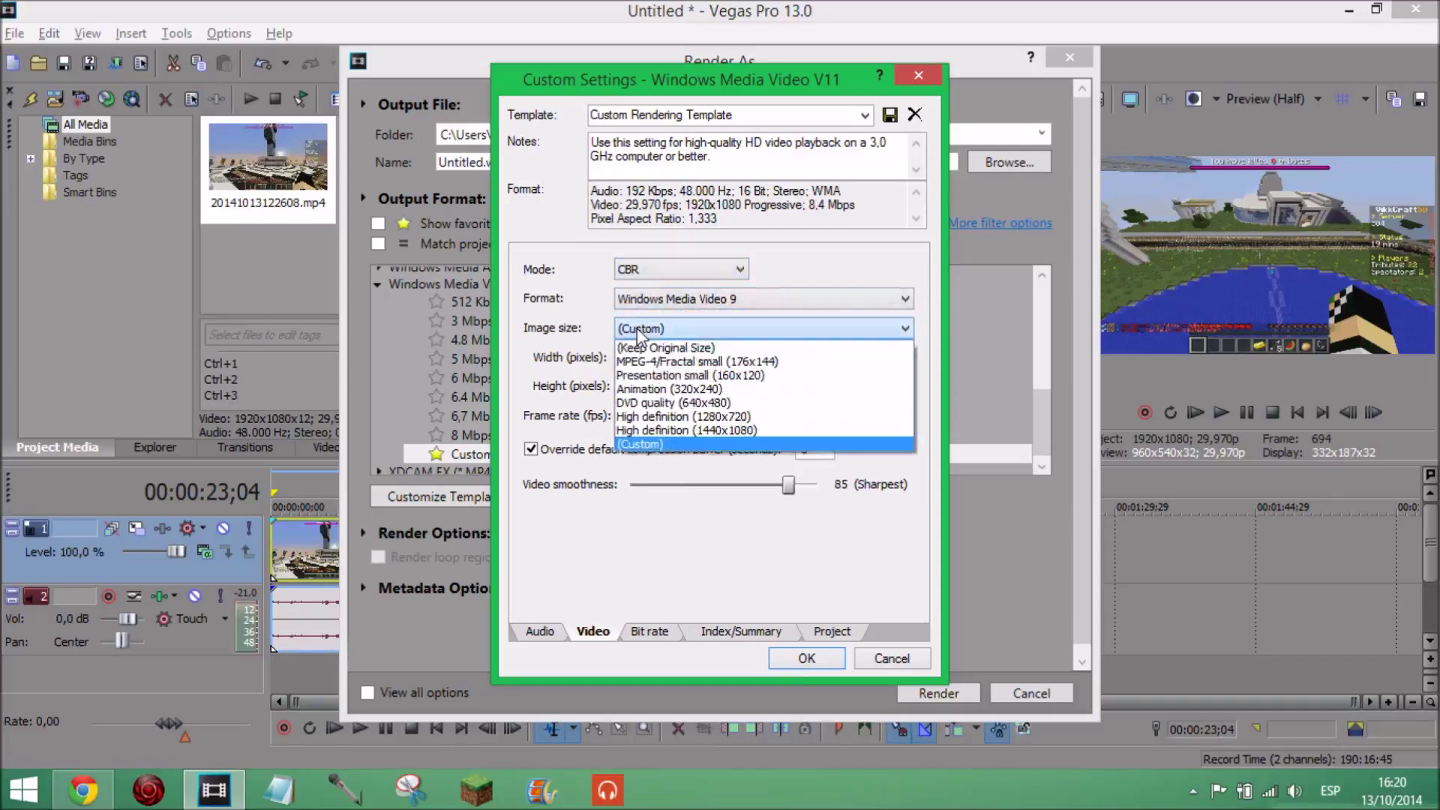
pyautogui.click(638, 330)
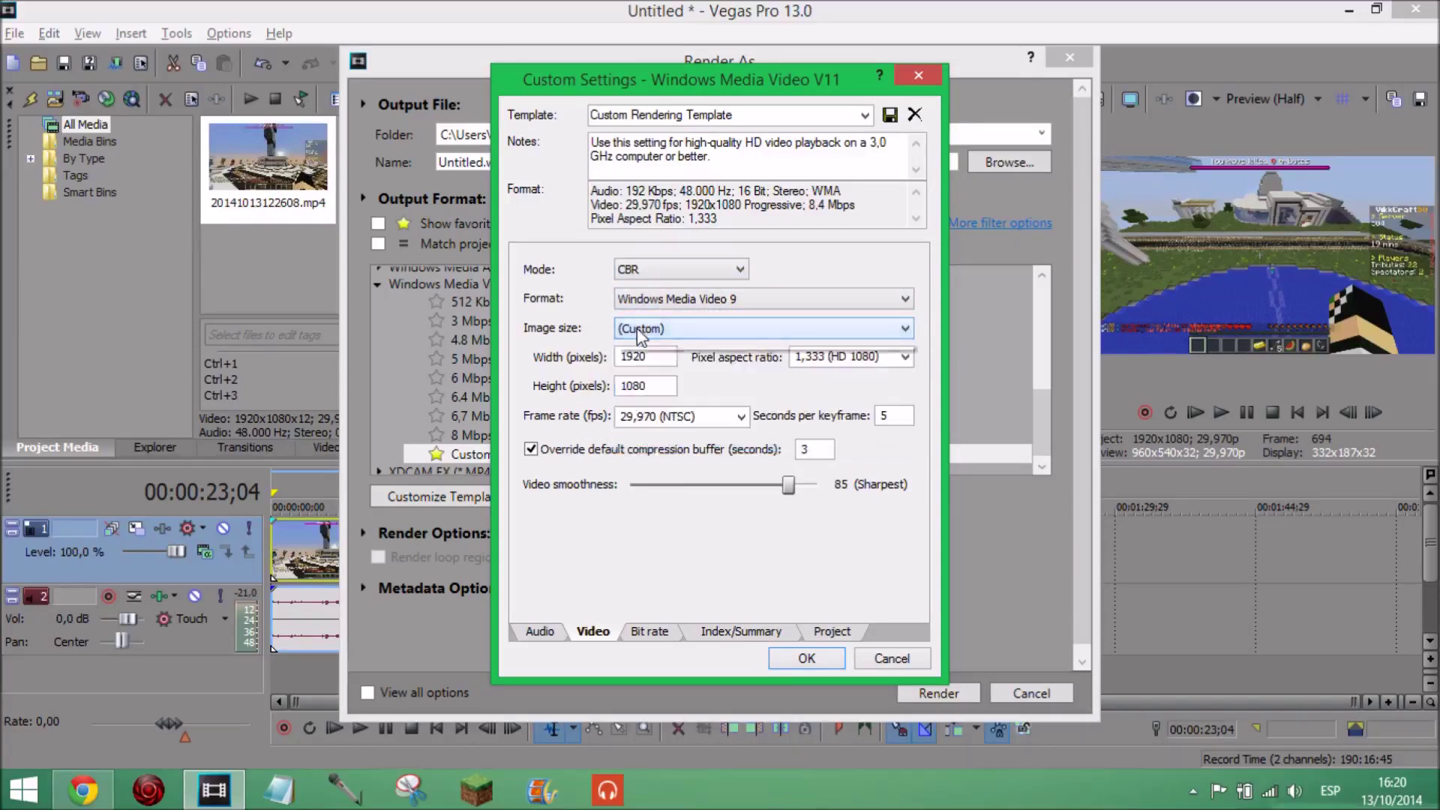
pyautogui.click(640, 330)
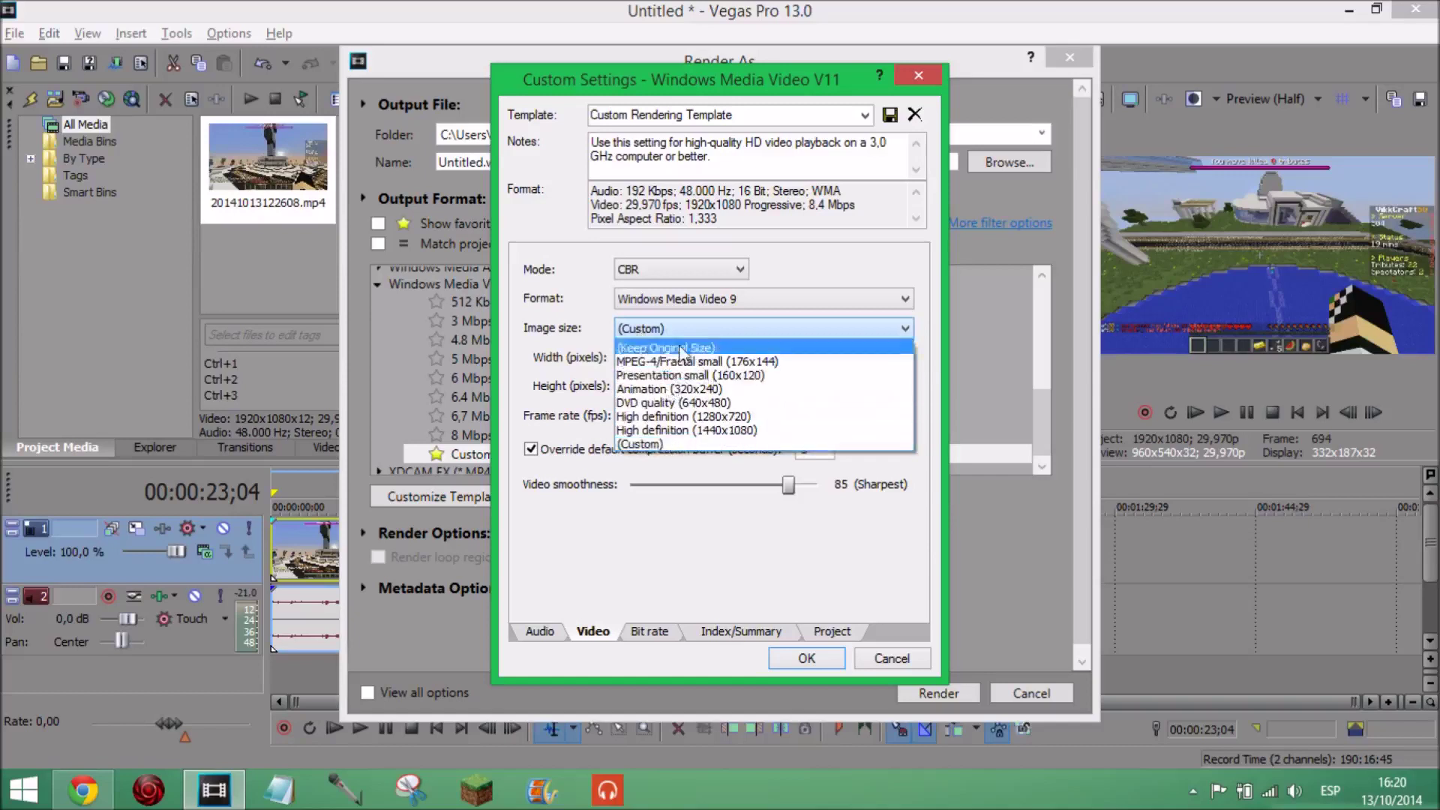
pyautogui.click(686, 430)
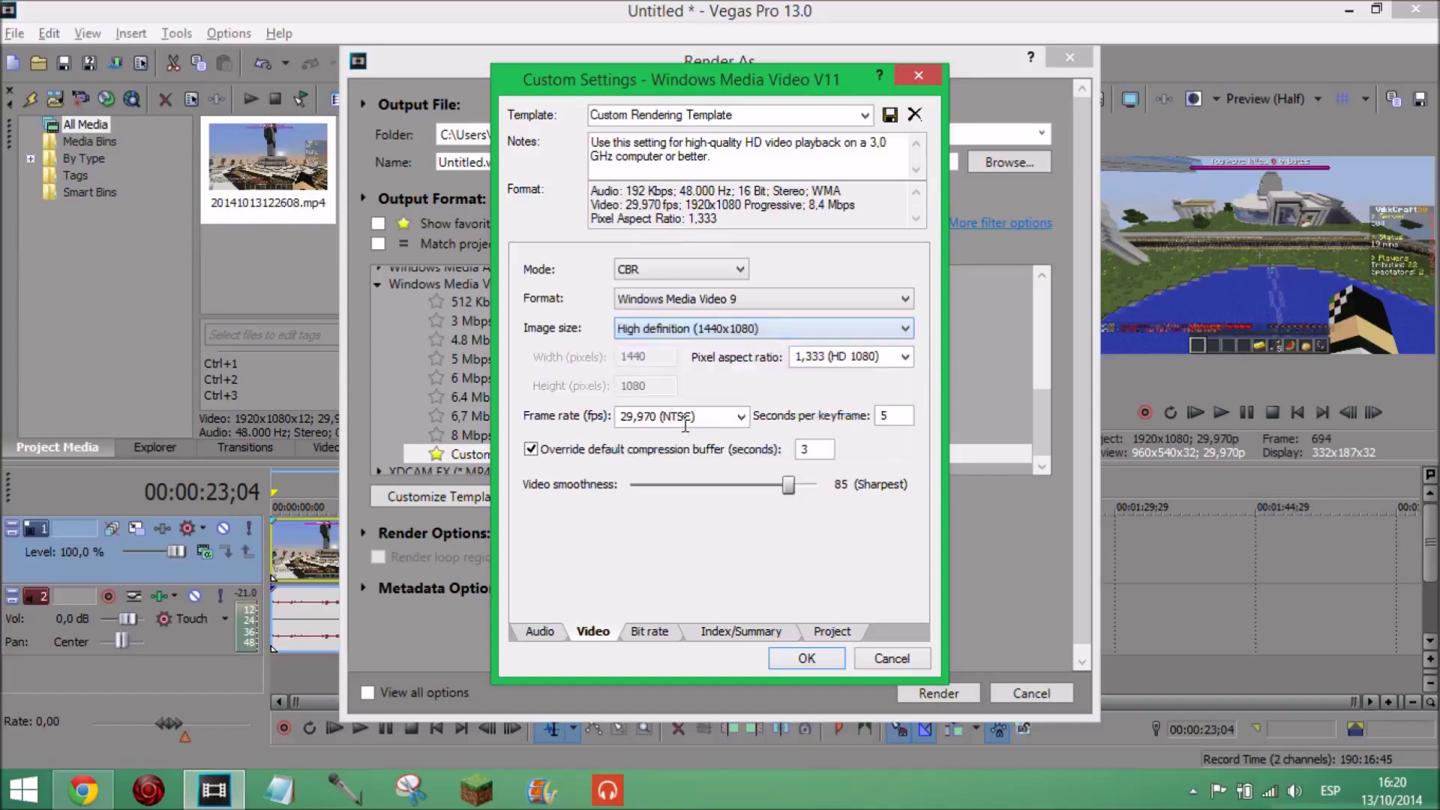
pyautogui.click(713, 332)
pyautogui.click(696, 445)
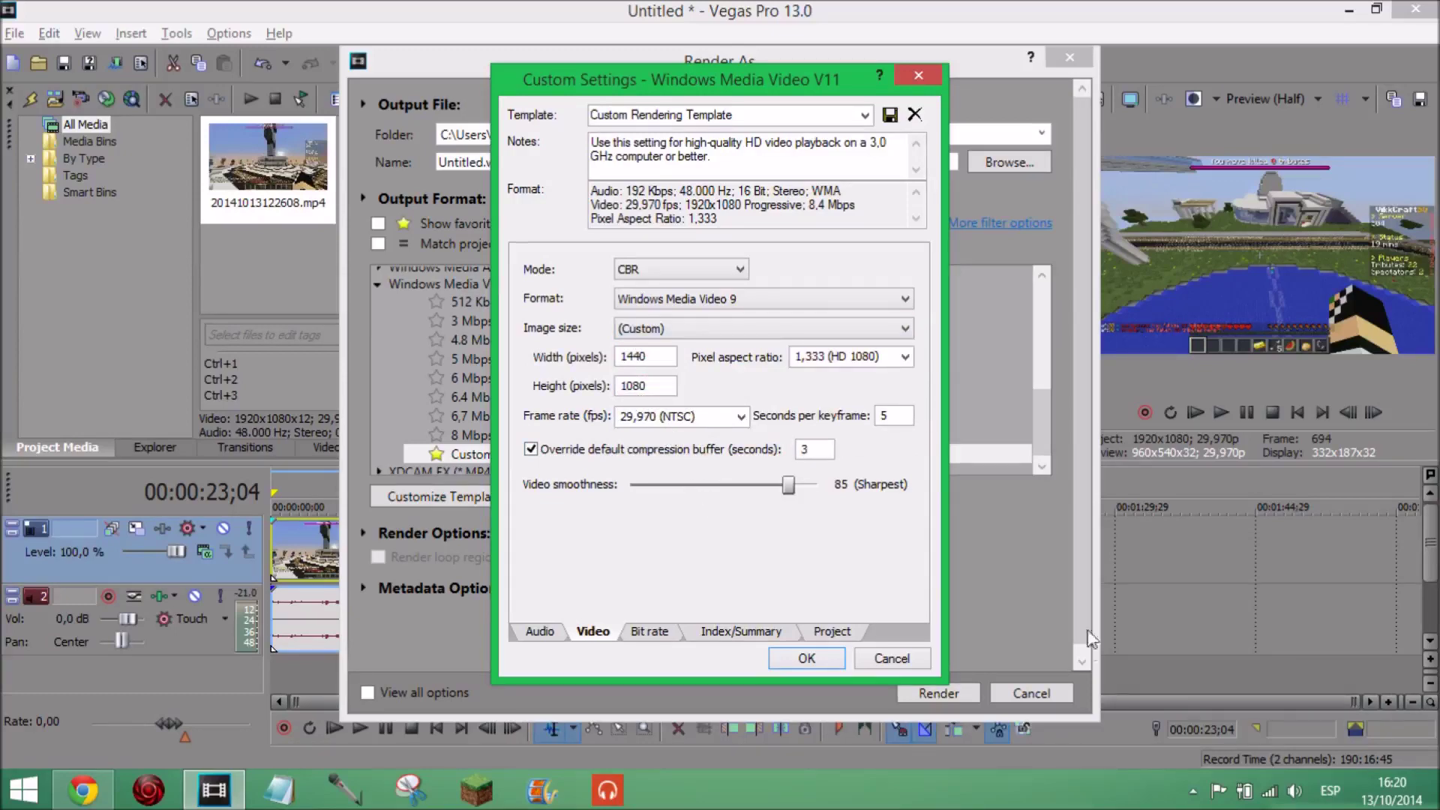
pyautogui.click(894, 655)
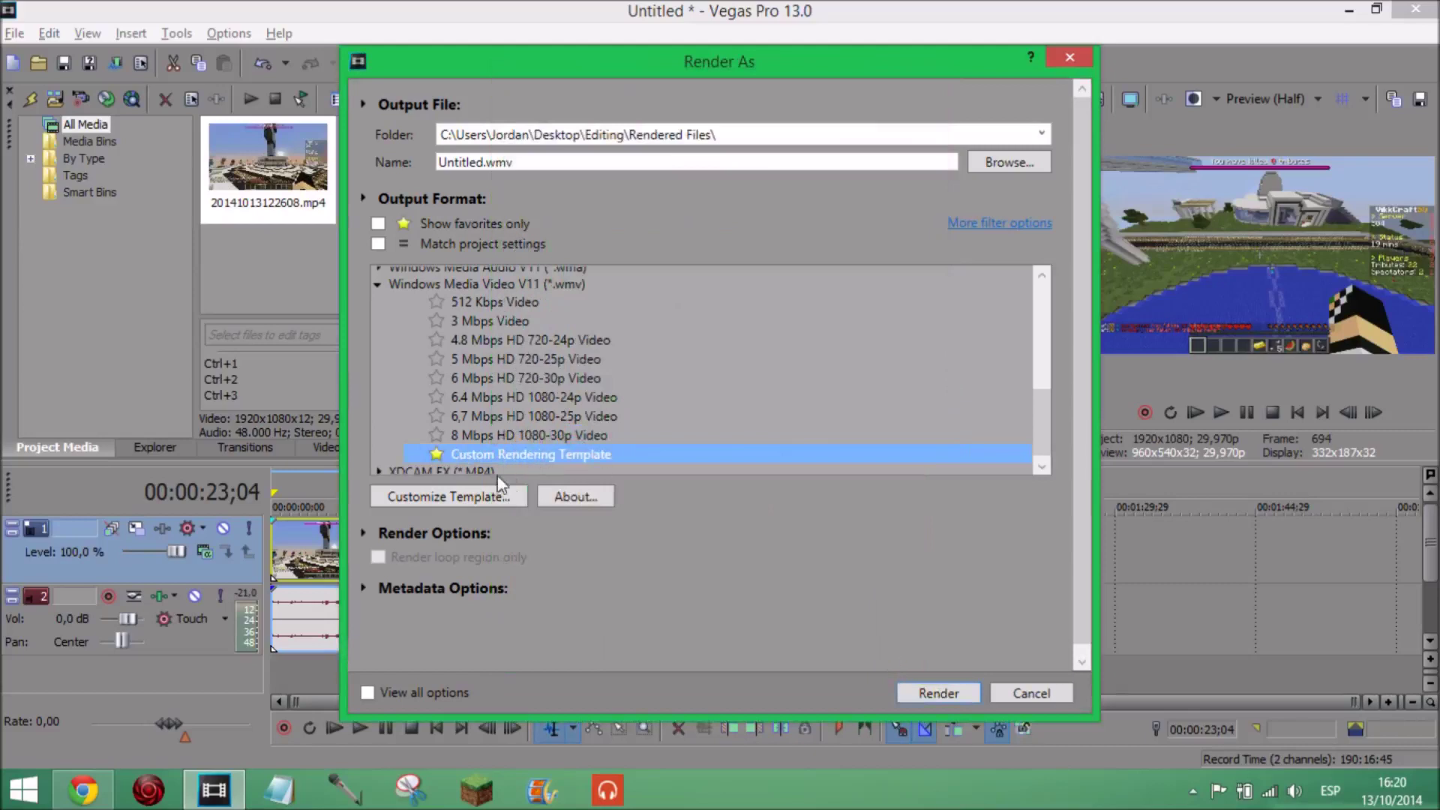
# - Keep the 1,333 (HD 1080) pixel aspect ratio and set the template's frame rate to 30,000
pyautogui.click(484, 496)
pyautogui.click(592, 631)
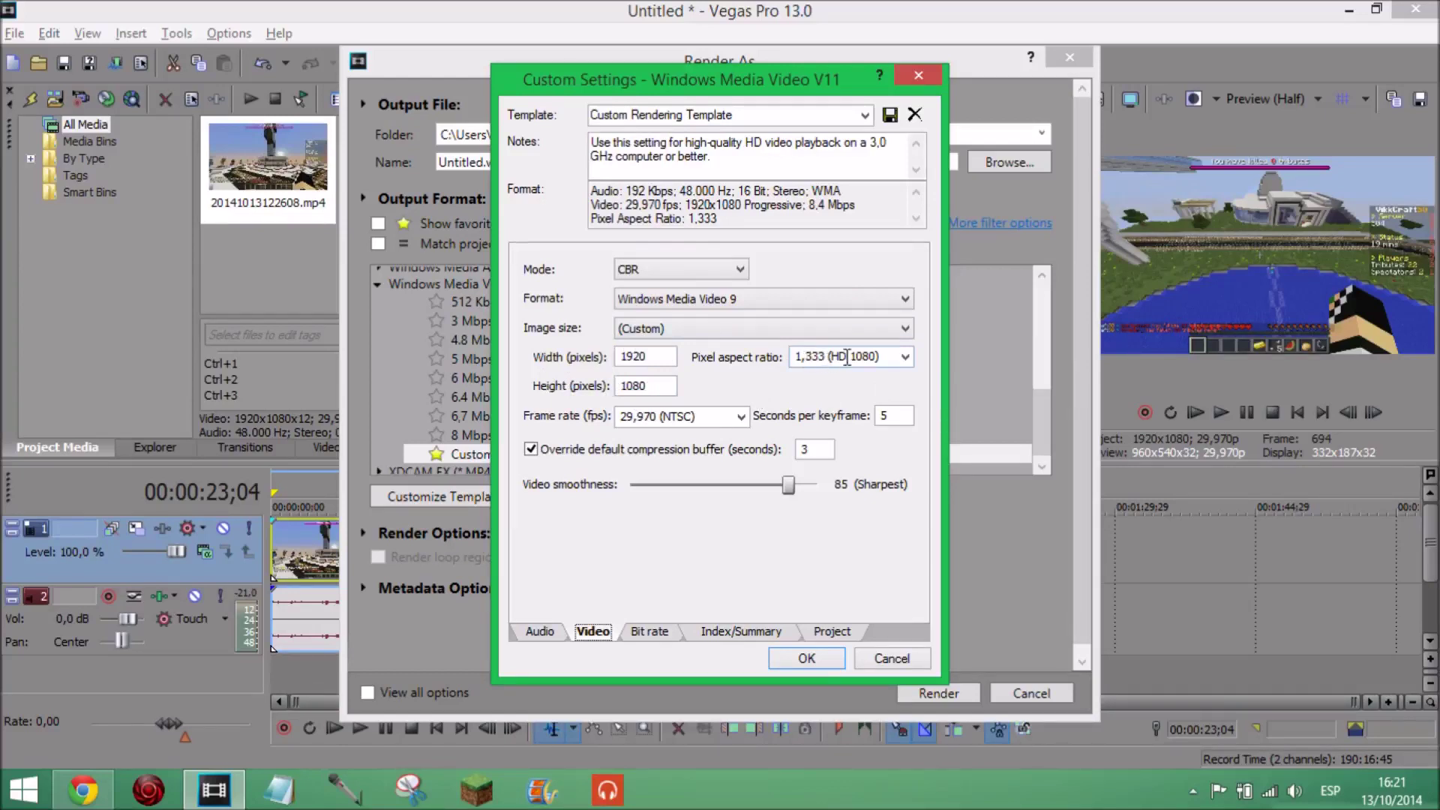
pyautogui.click(904, 358)
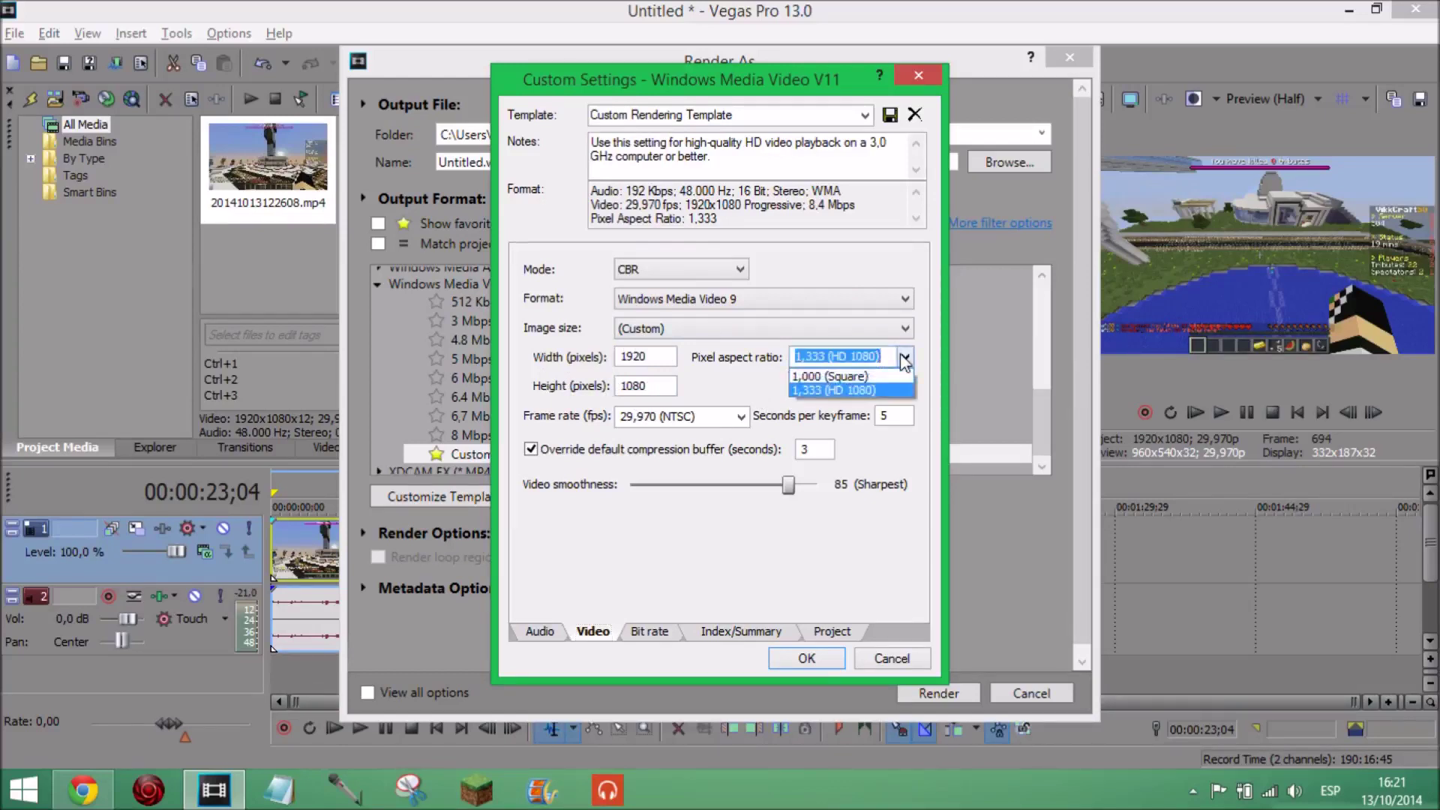
pyautogui.click(825, 390)
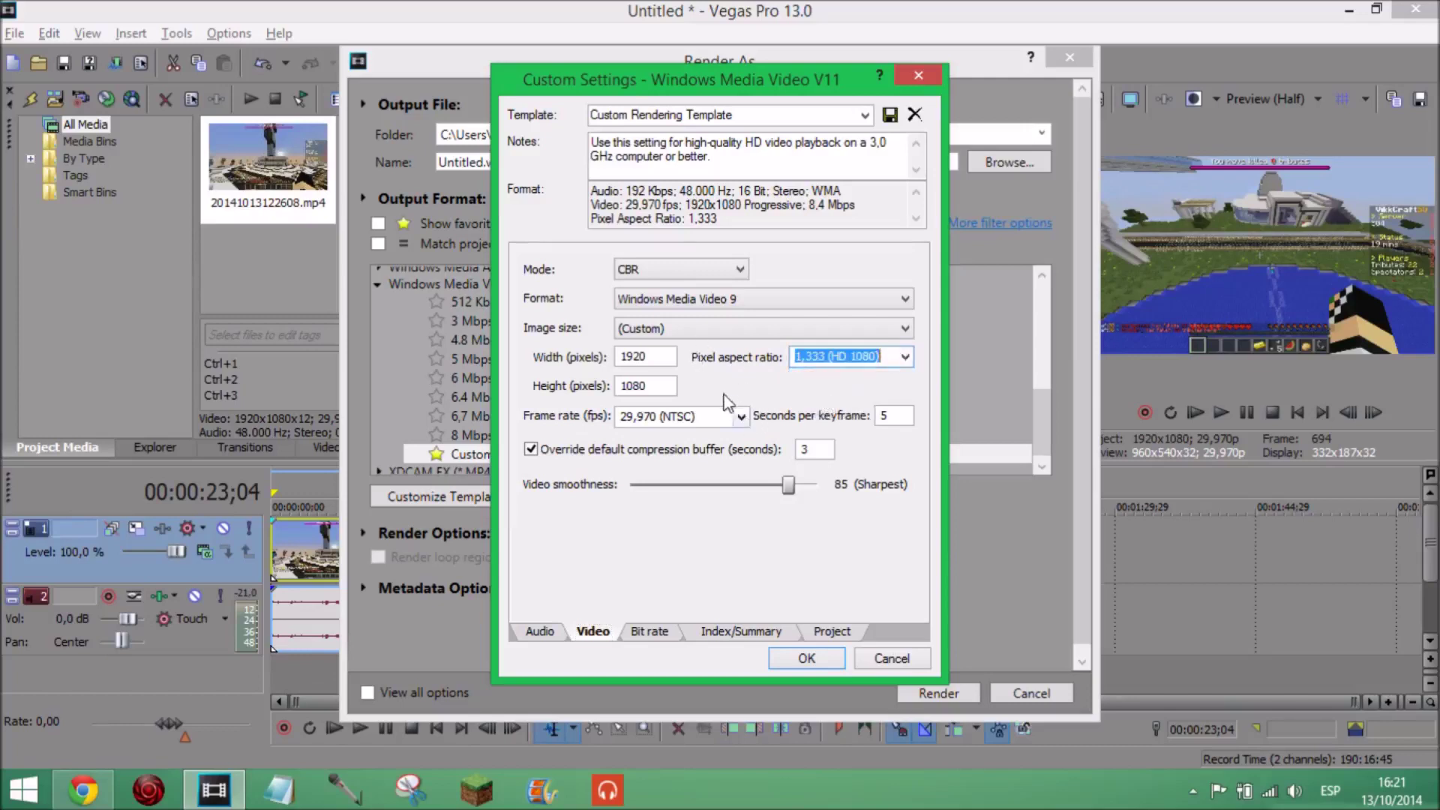
pyautogui.click(741, 417)
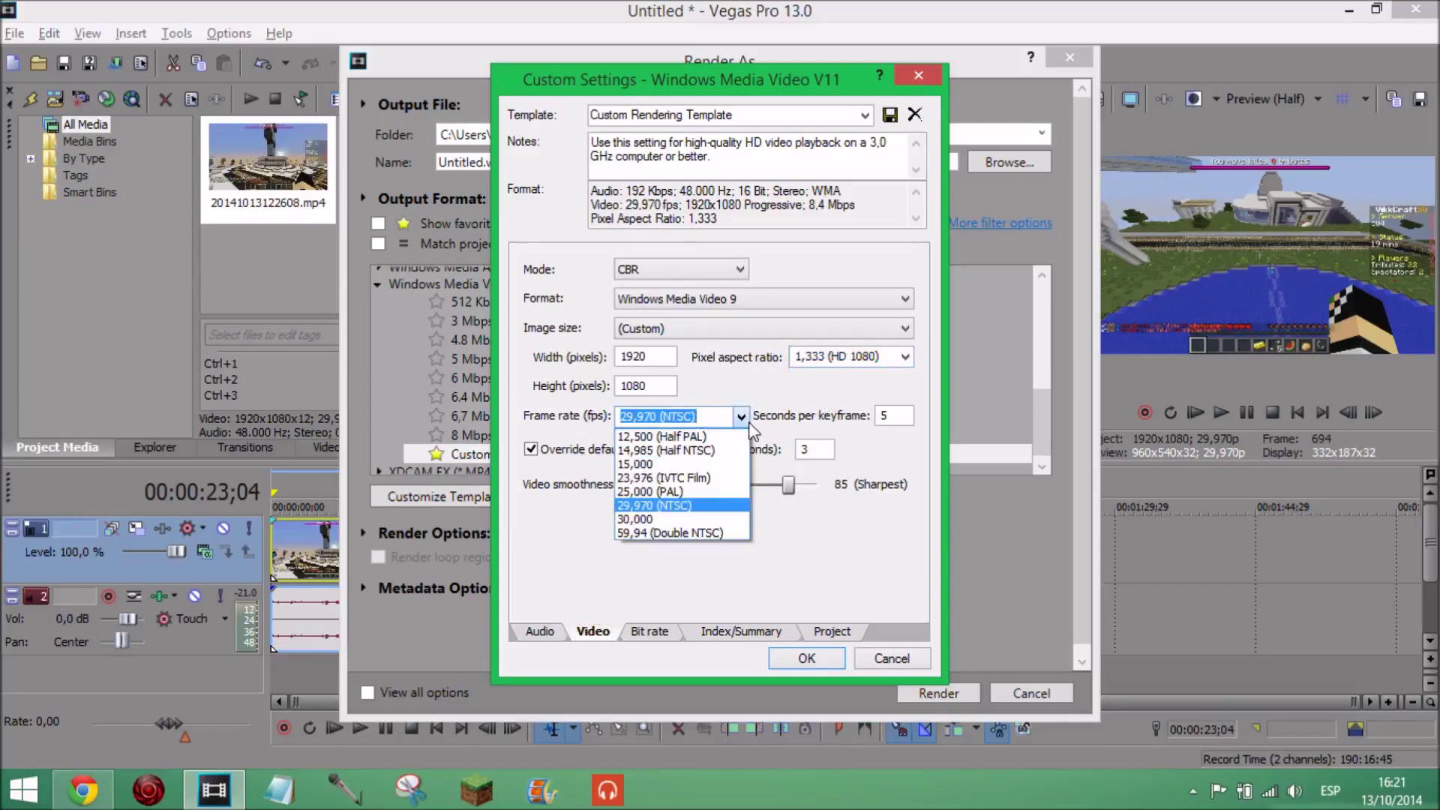
pyautogui.click(695, 521)
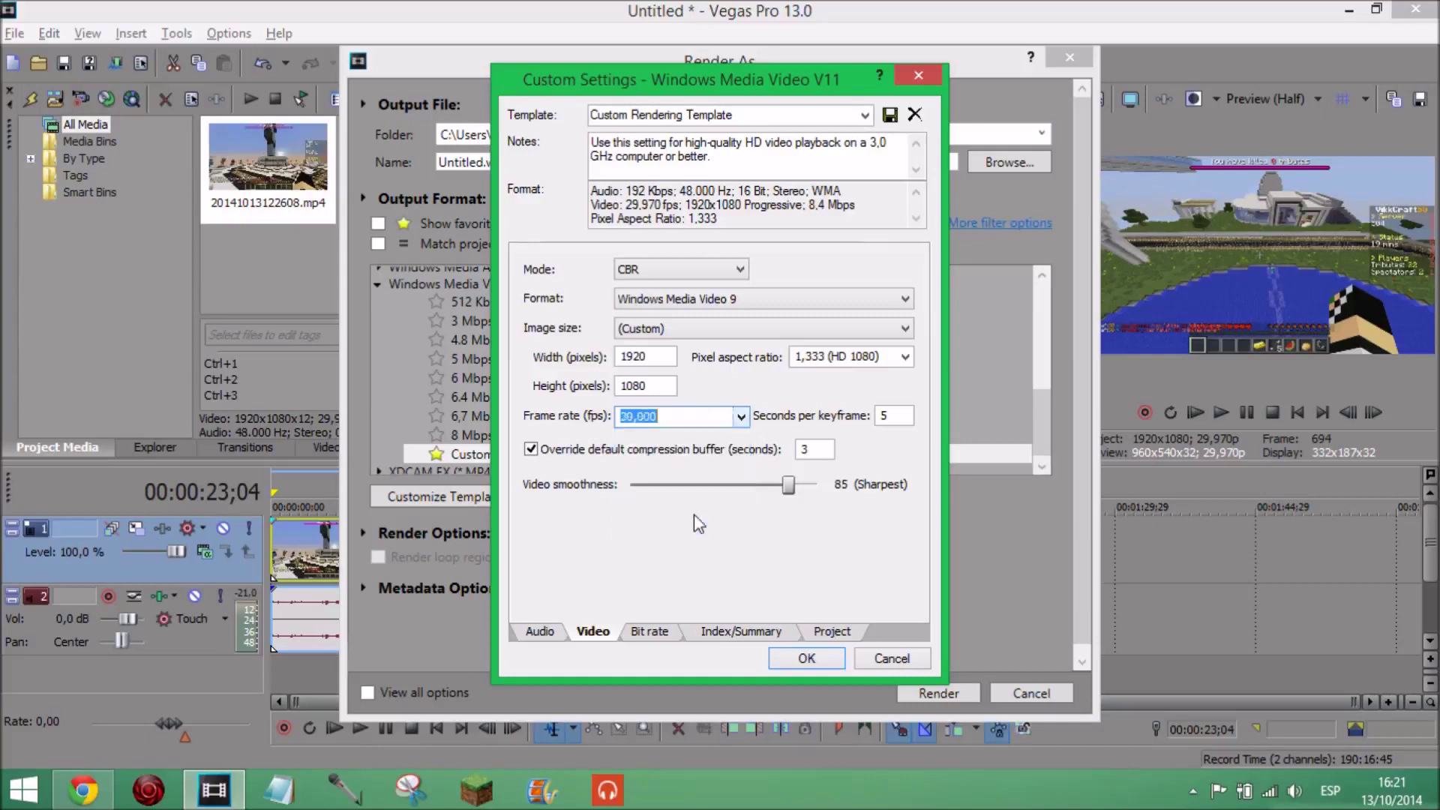
pyautogui.click(696, 417)
pyautogui.click(649, 632)
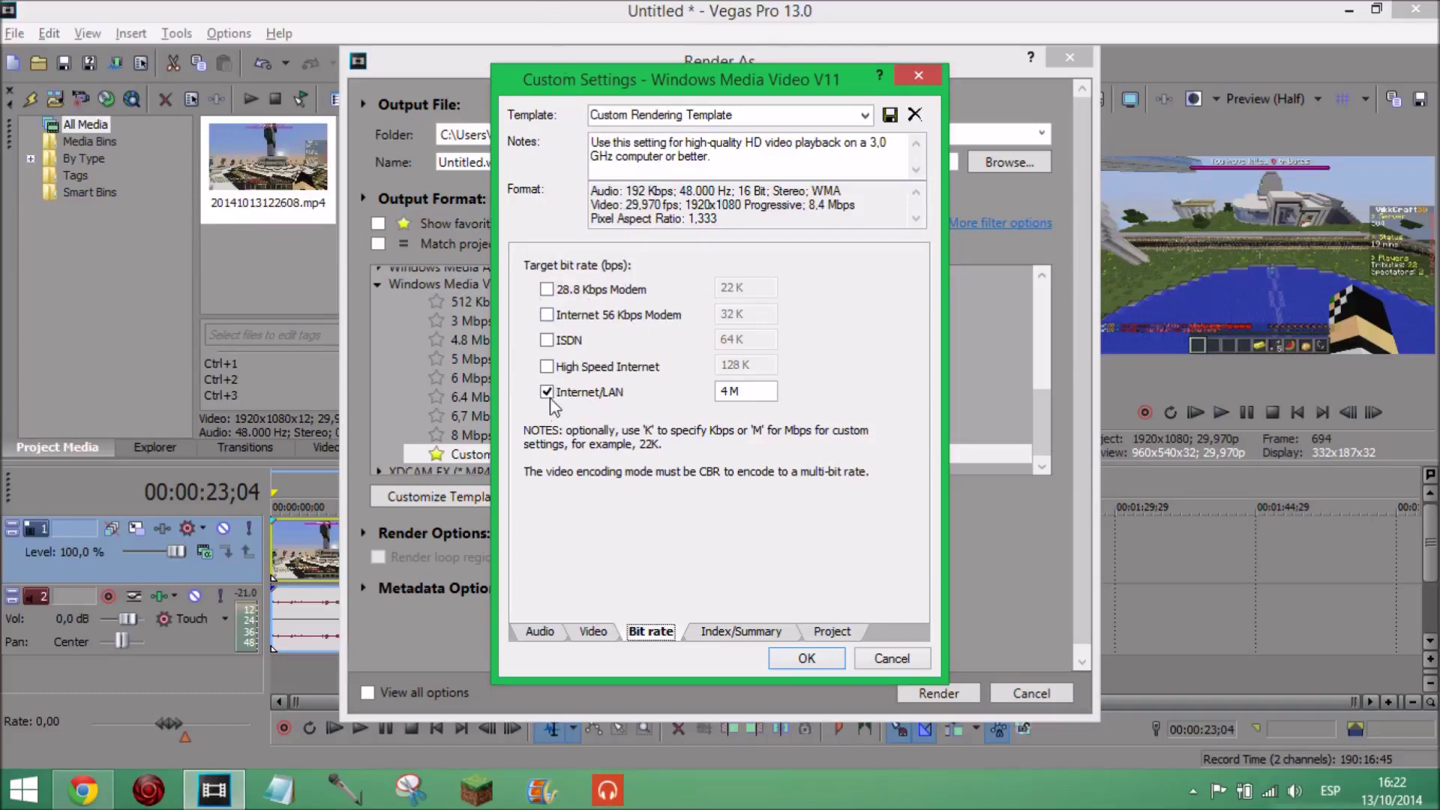
# - Enter a 4 M Internet/LAN target bit rate, then view the Index/Summary settings
pyautogui.click(743, 391)
pyautogui.click(731, 631)
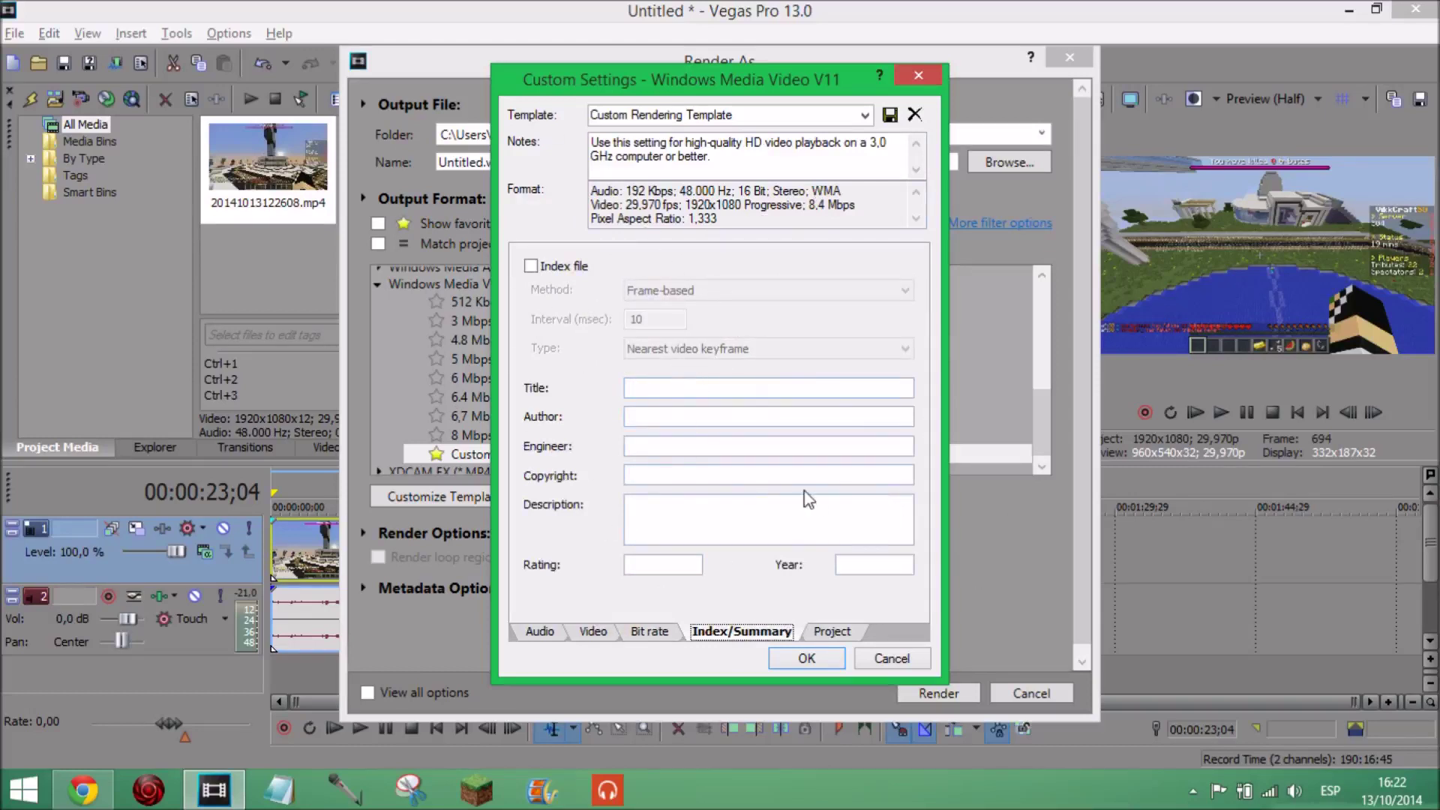
# - Keep Best rendering quality, Use Project Settings 3D mode and Default color space, then close Custom Settings
pyautogui.click(837, 629)
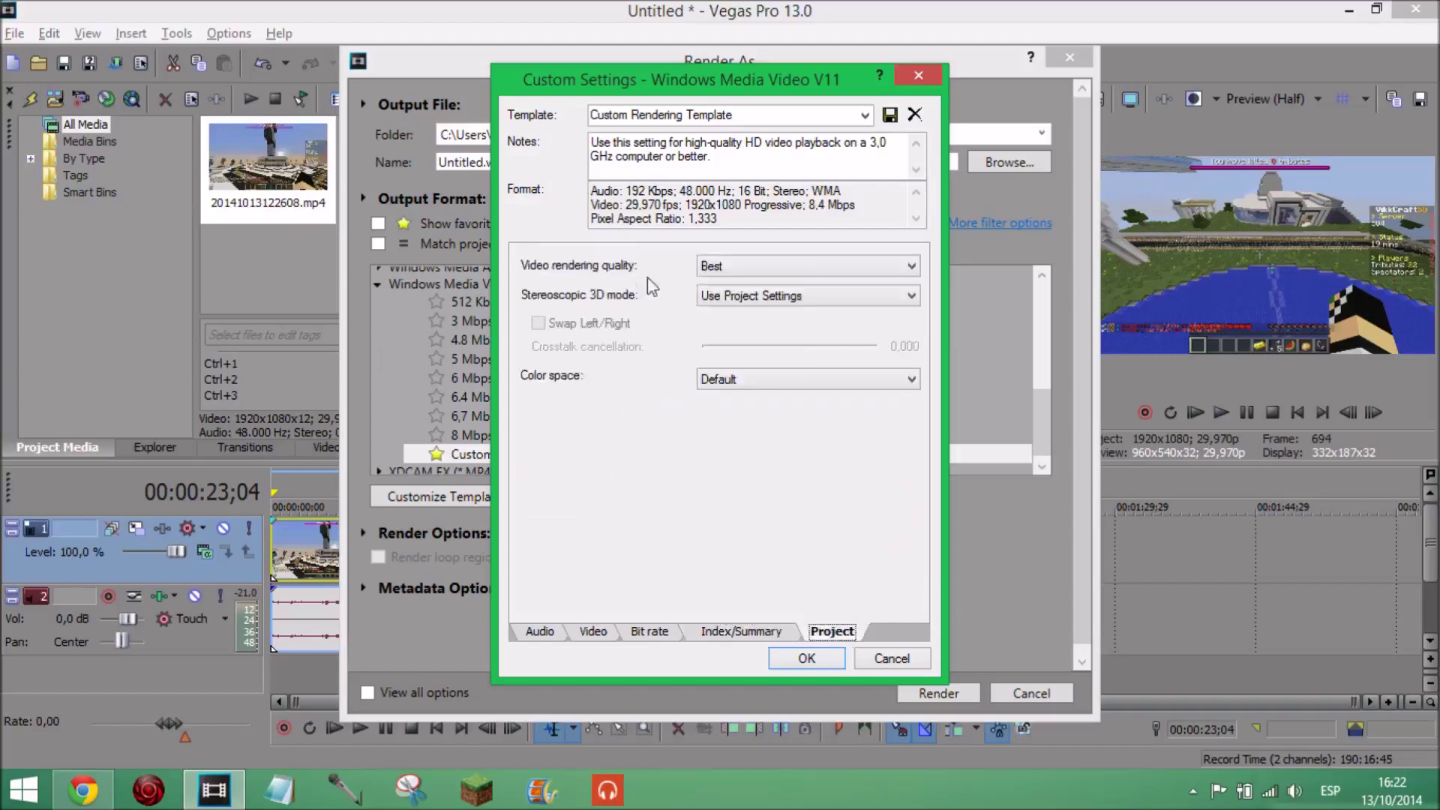
pyautogui.click(710, 268)
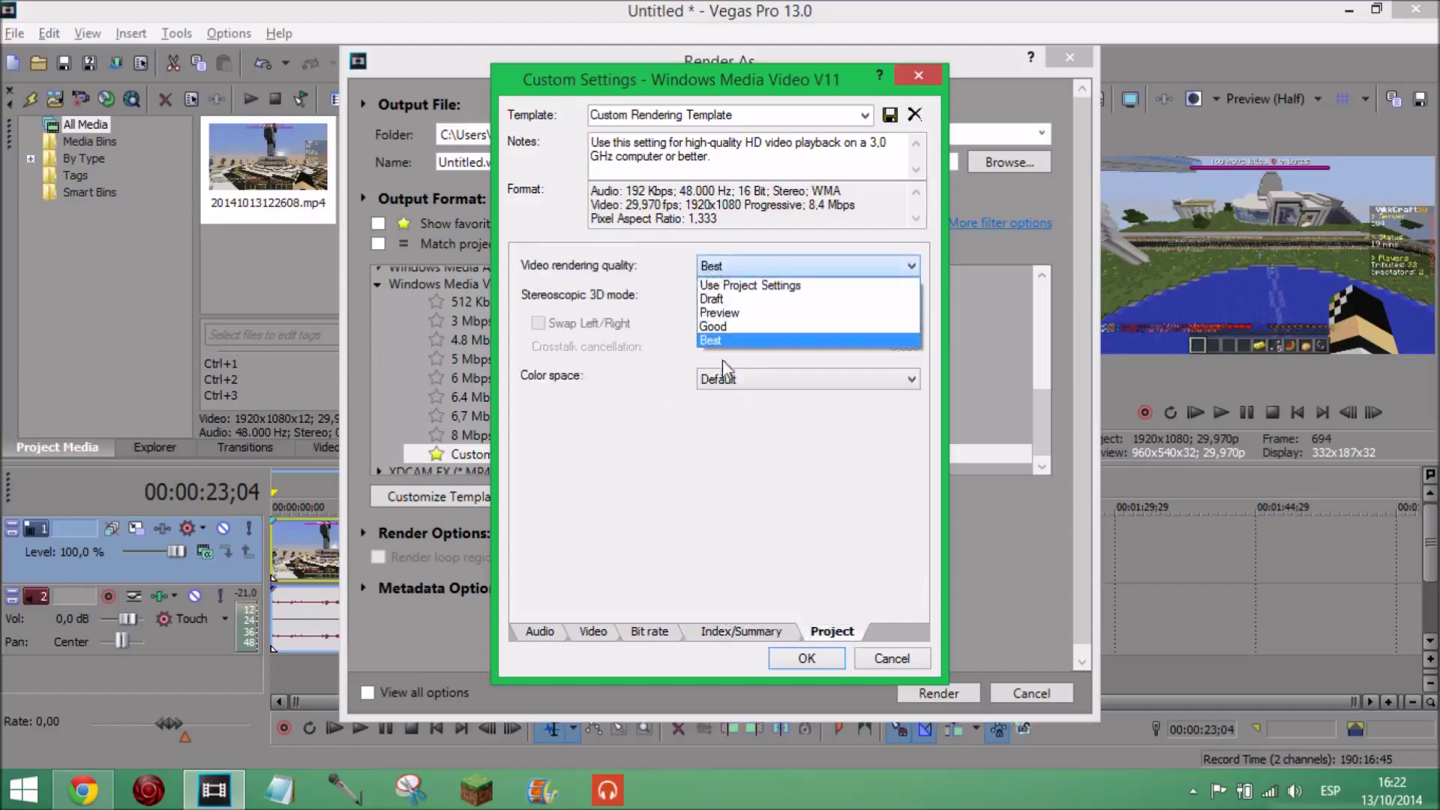
pyautogui.click(746, 343)
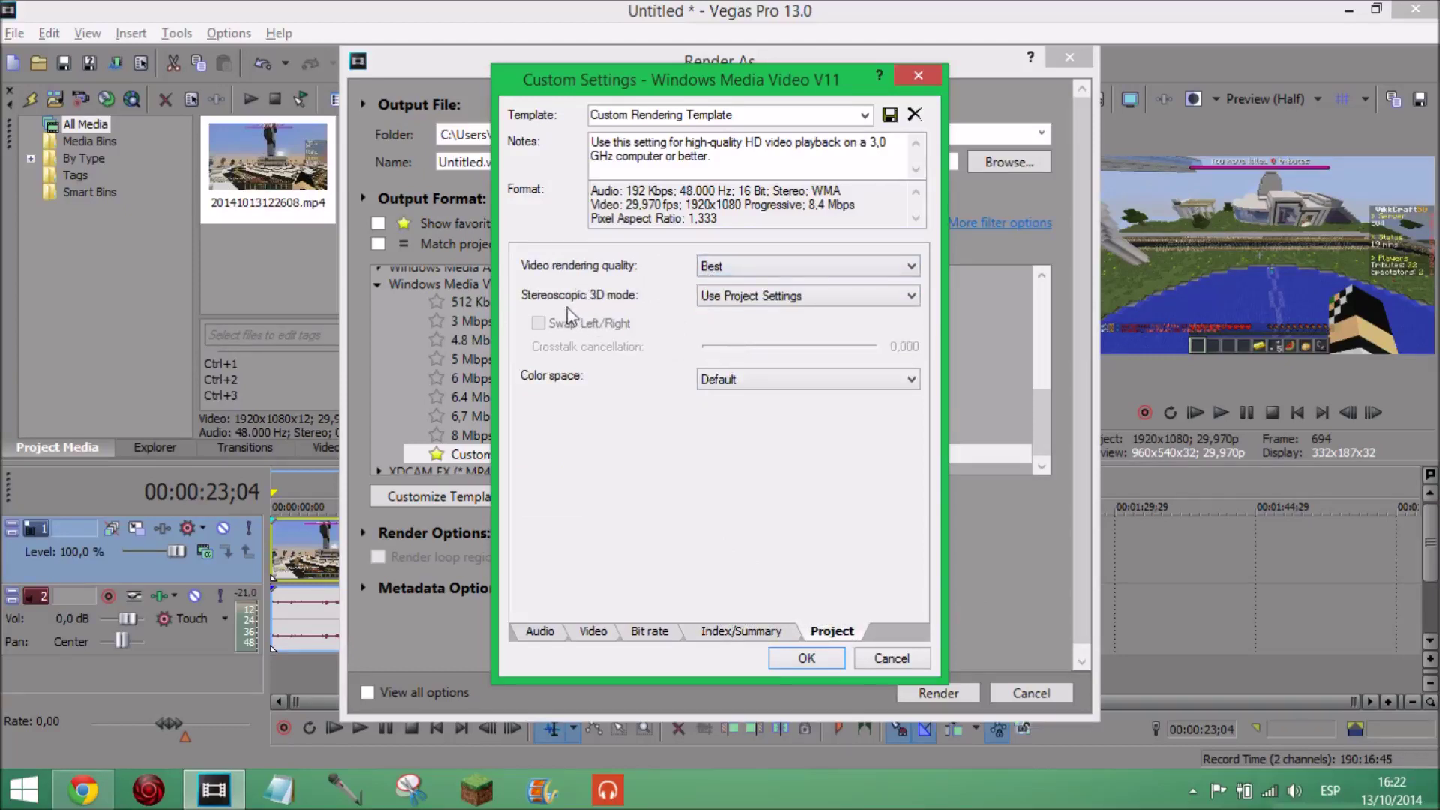
pyautogui.click(738, 304)
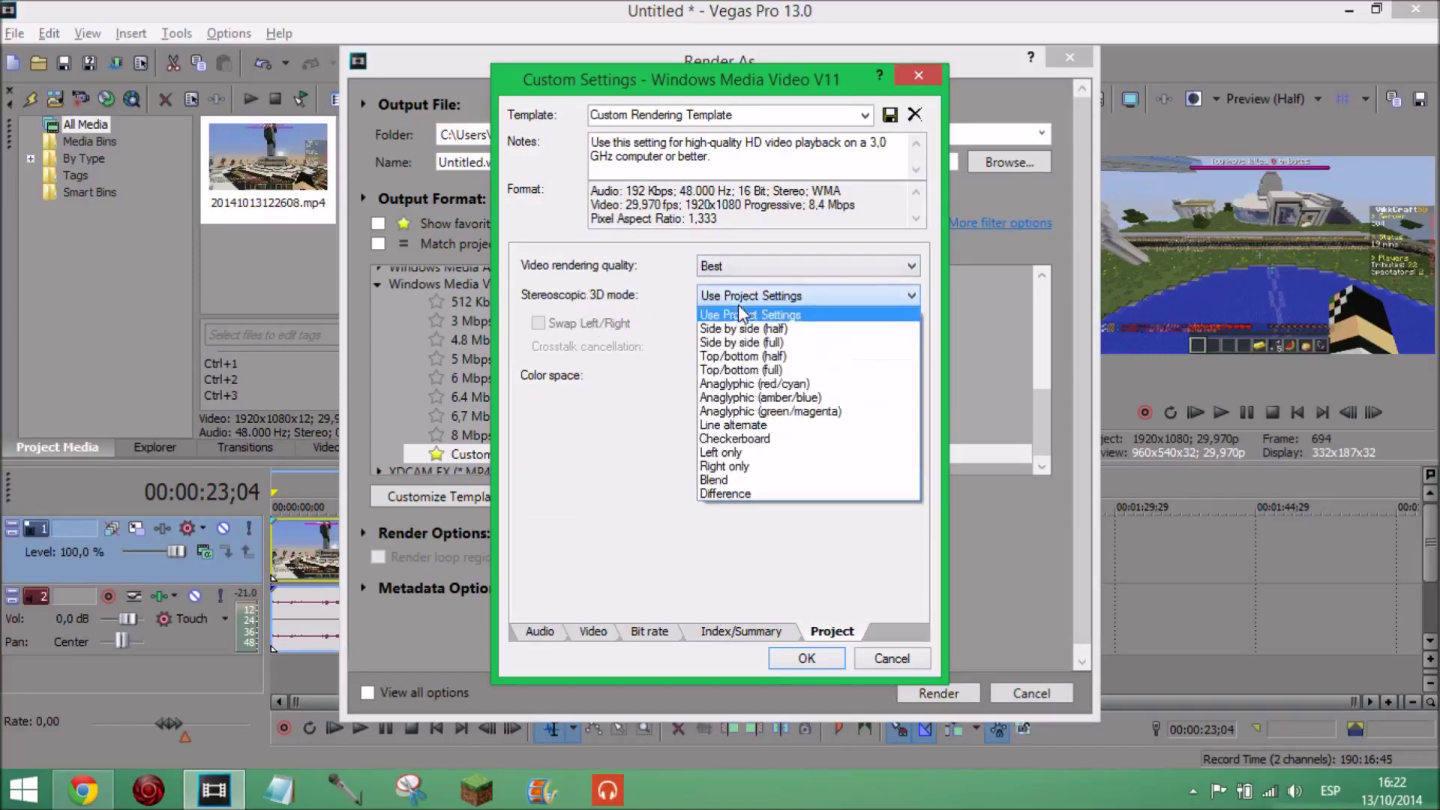
pyautogui.click(746, 304)
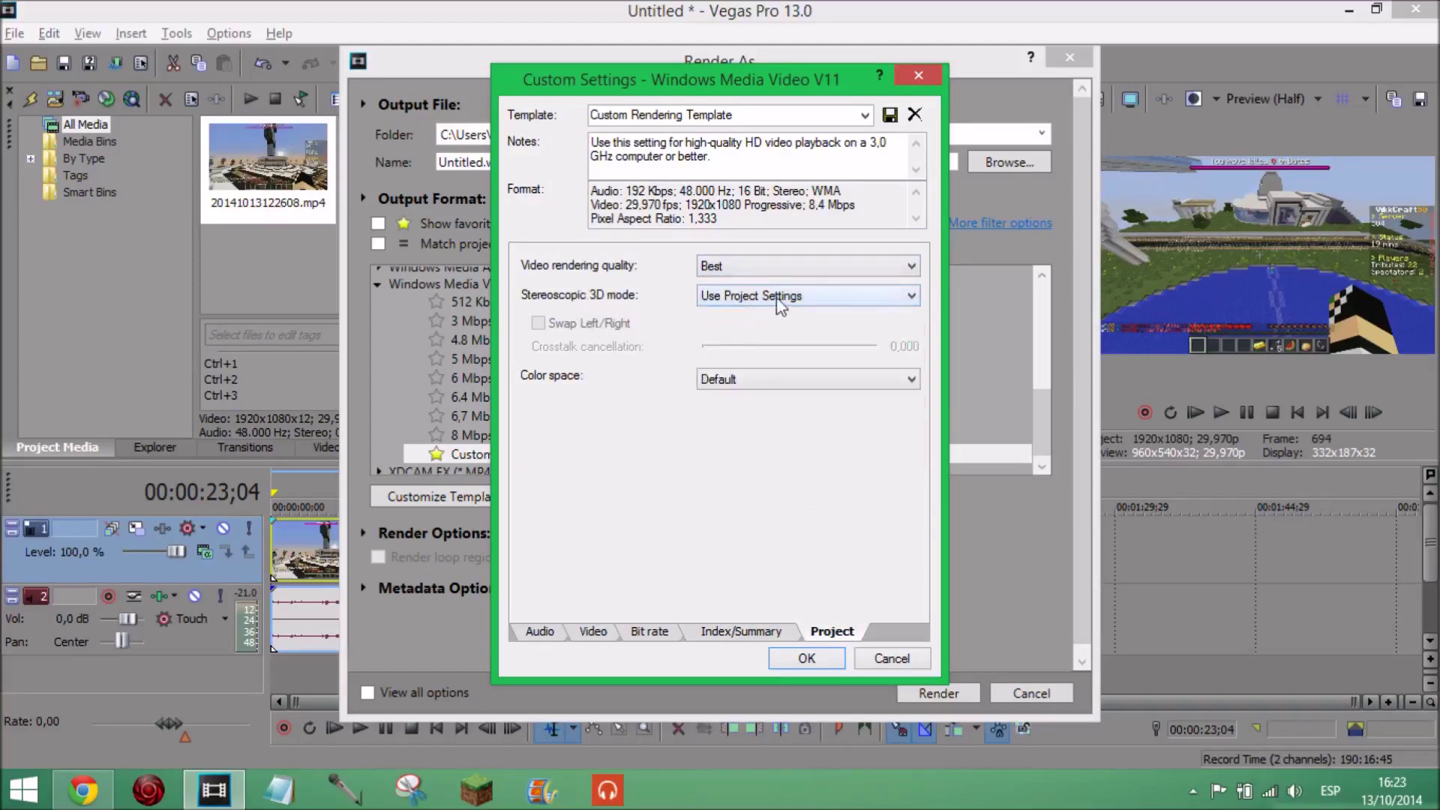
pyautogui.click(720, 382)
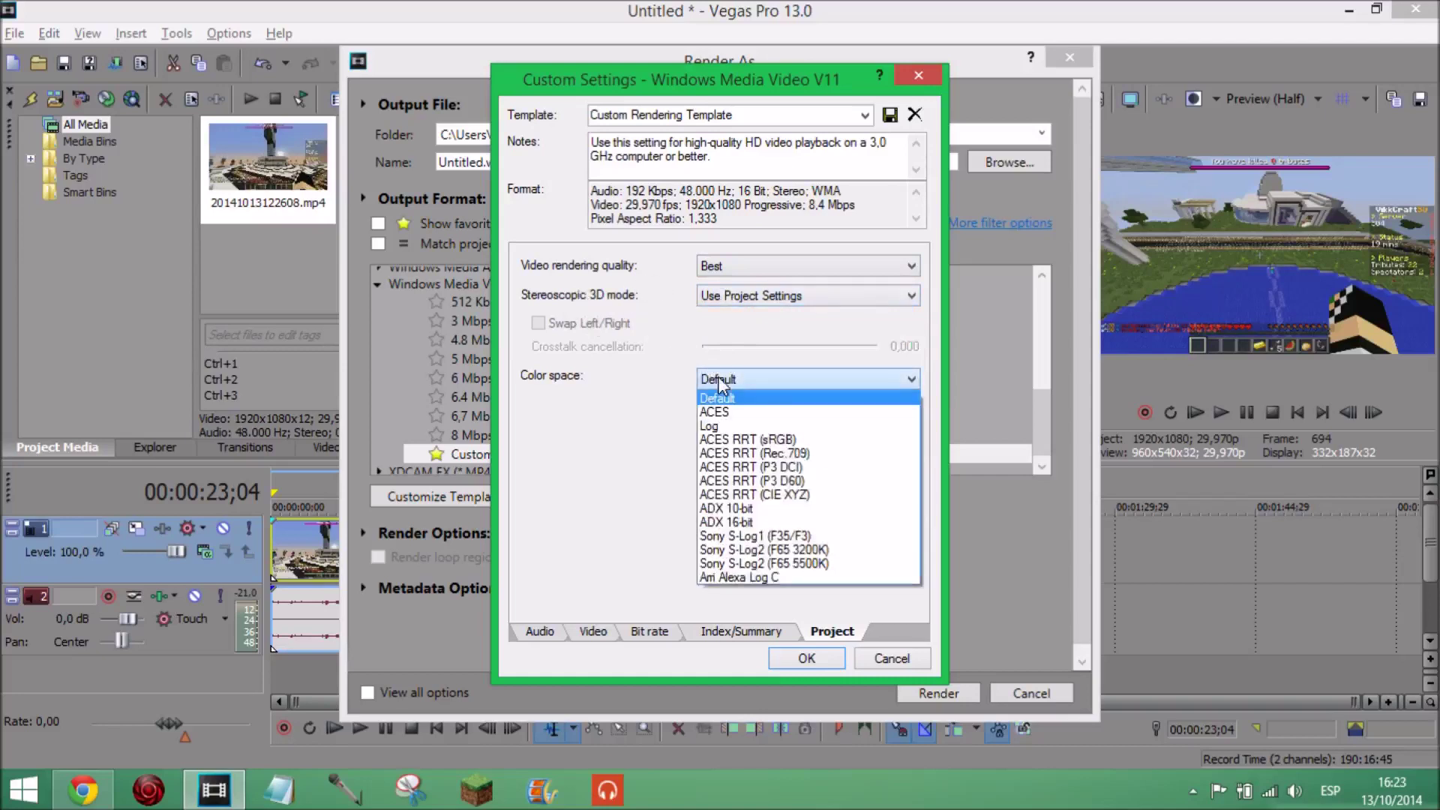
pyautogui.click(721, 384)
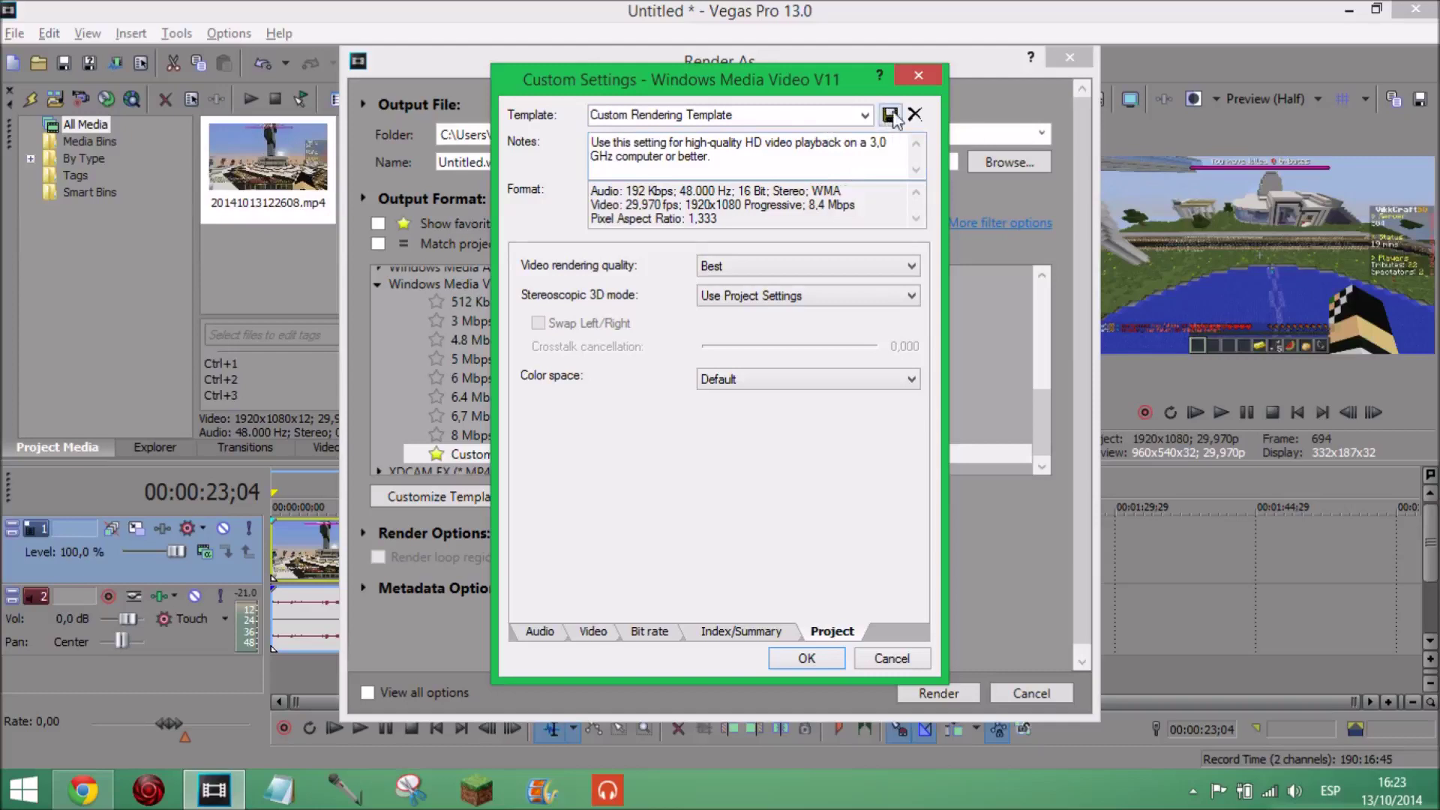
pyautogui.click(922, 73)
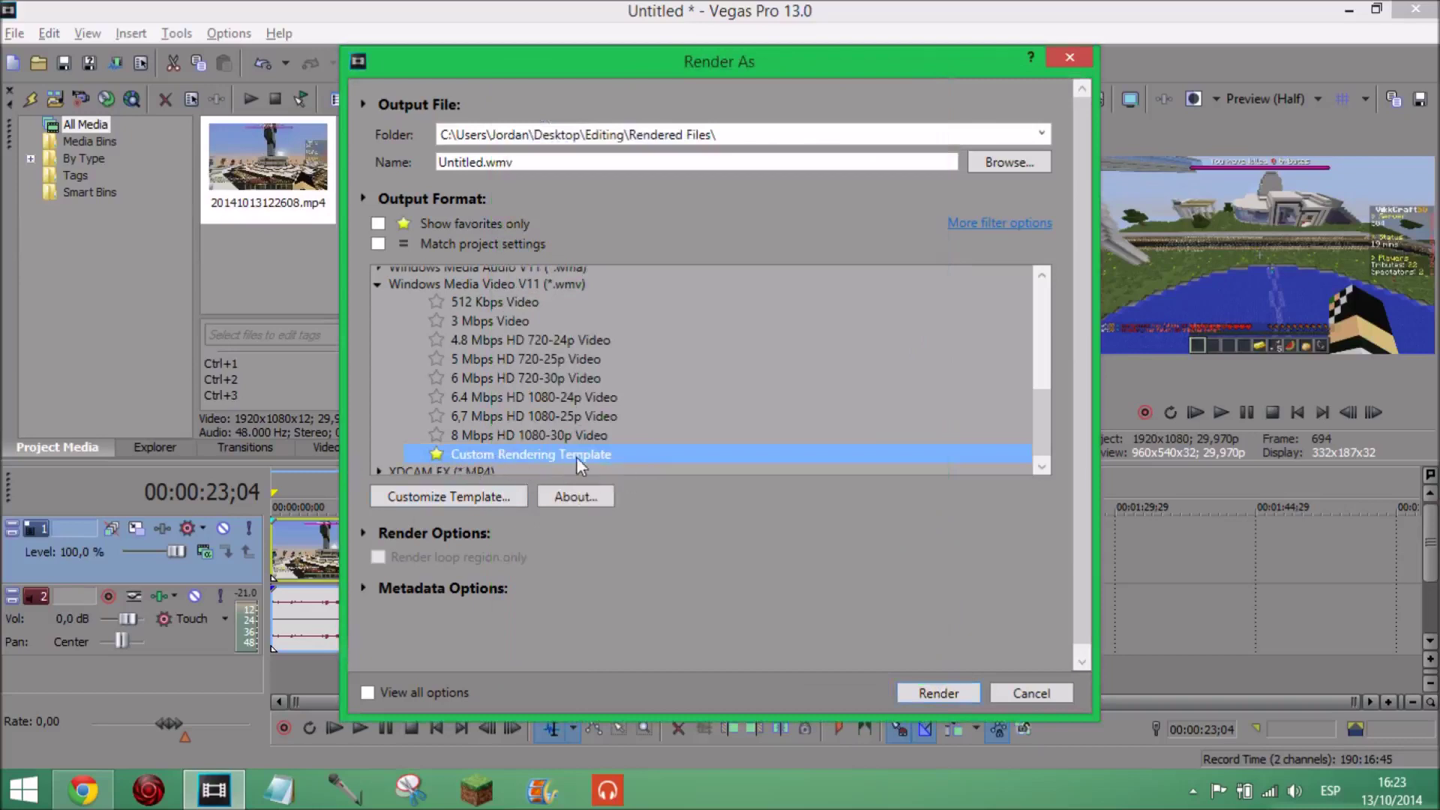
# - Re-star Custom Rendering Template as a favourite, show favourites only, and select it
pyautogui.click(435, 454)
pyautogui.click(436, 453)
pyautogui.click(378, 225)
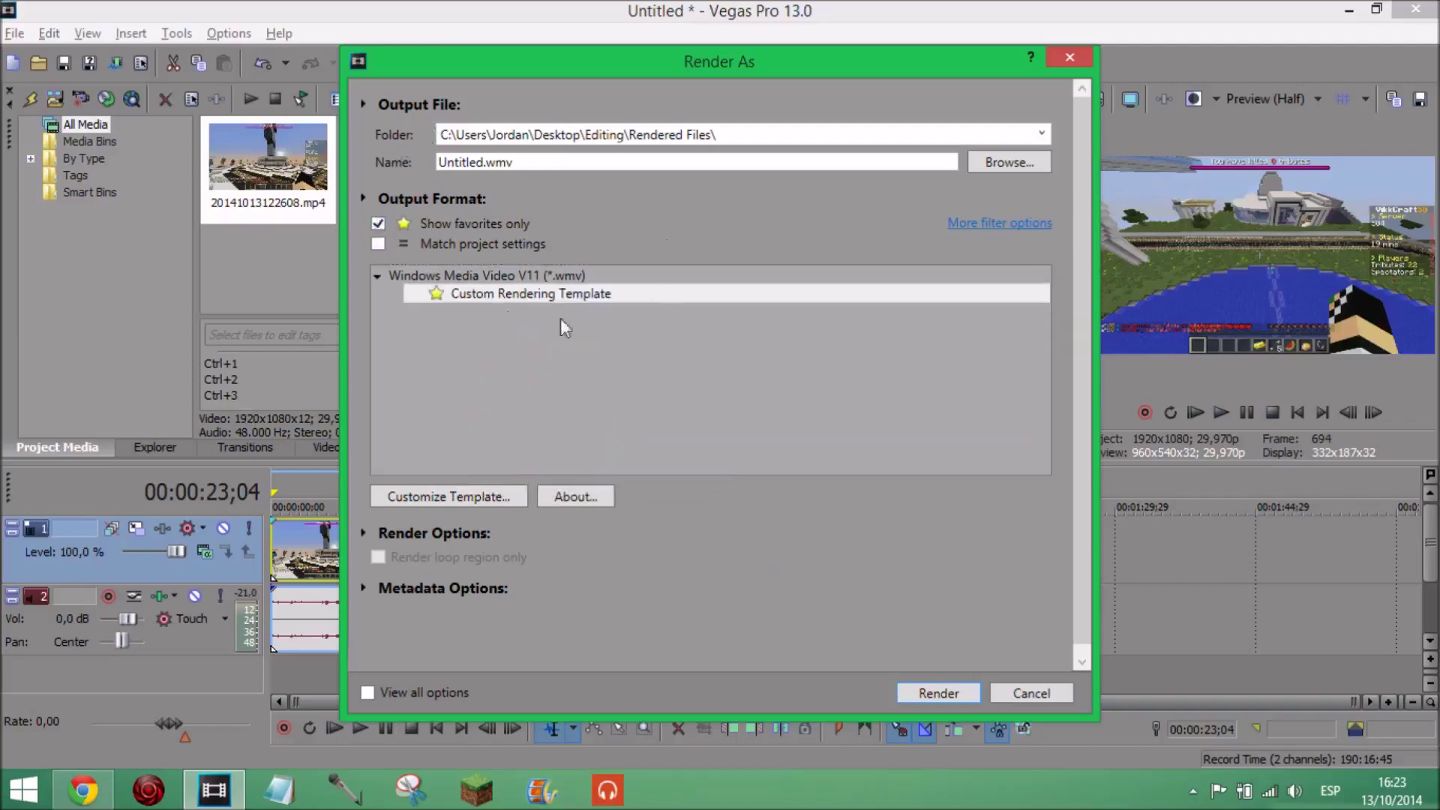
pyautogui.click(513, 288)
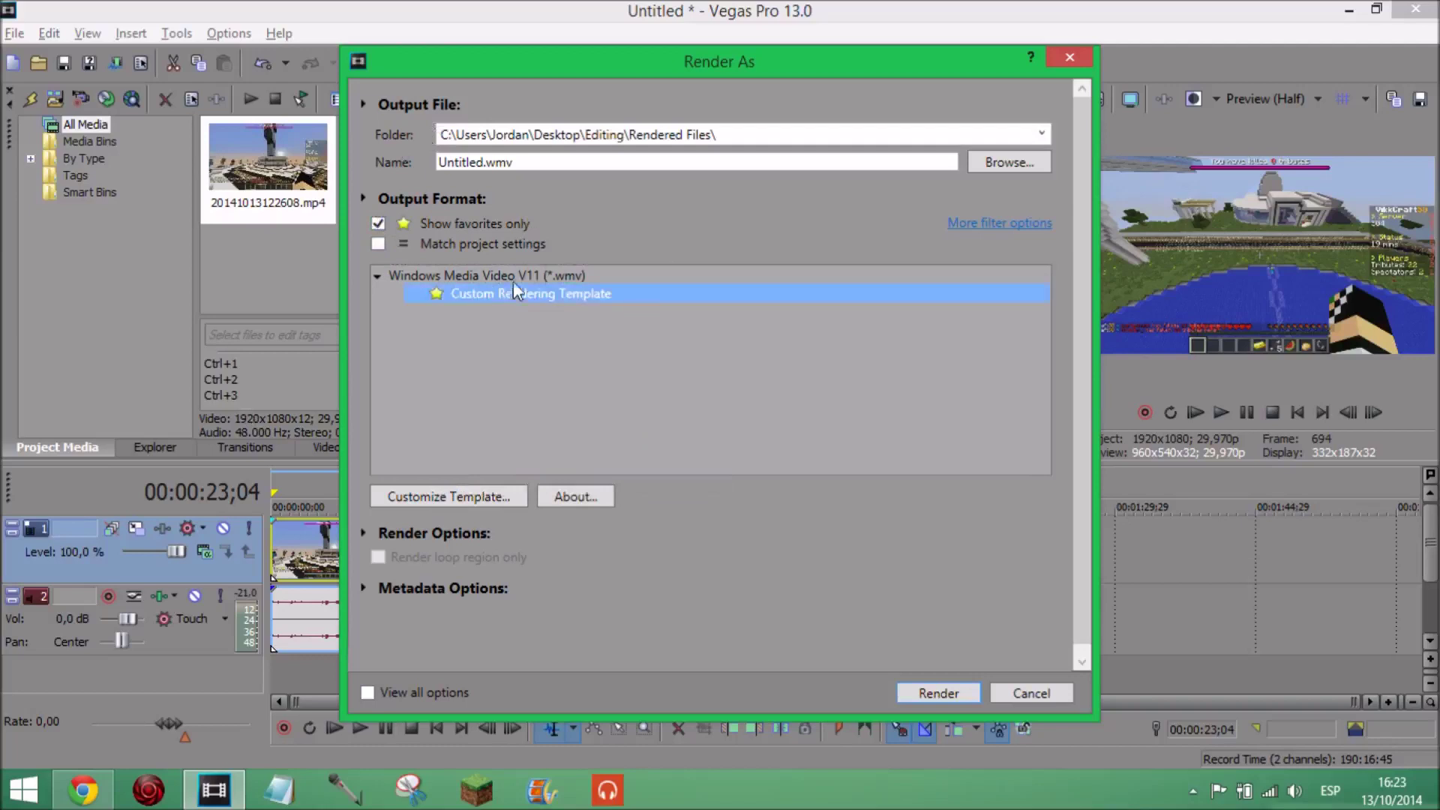
# - Rename the output file to 'Video tutorial' and close the Render As dialog
pyautogui.doubleClick(559, 162)
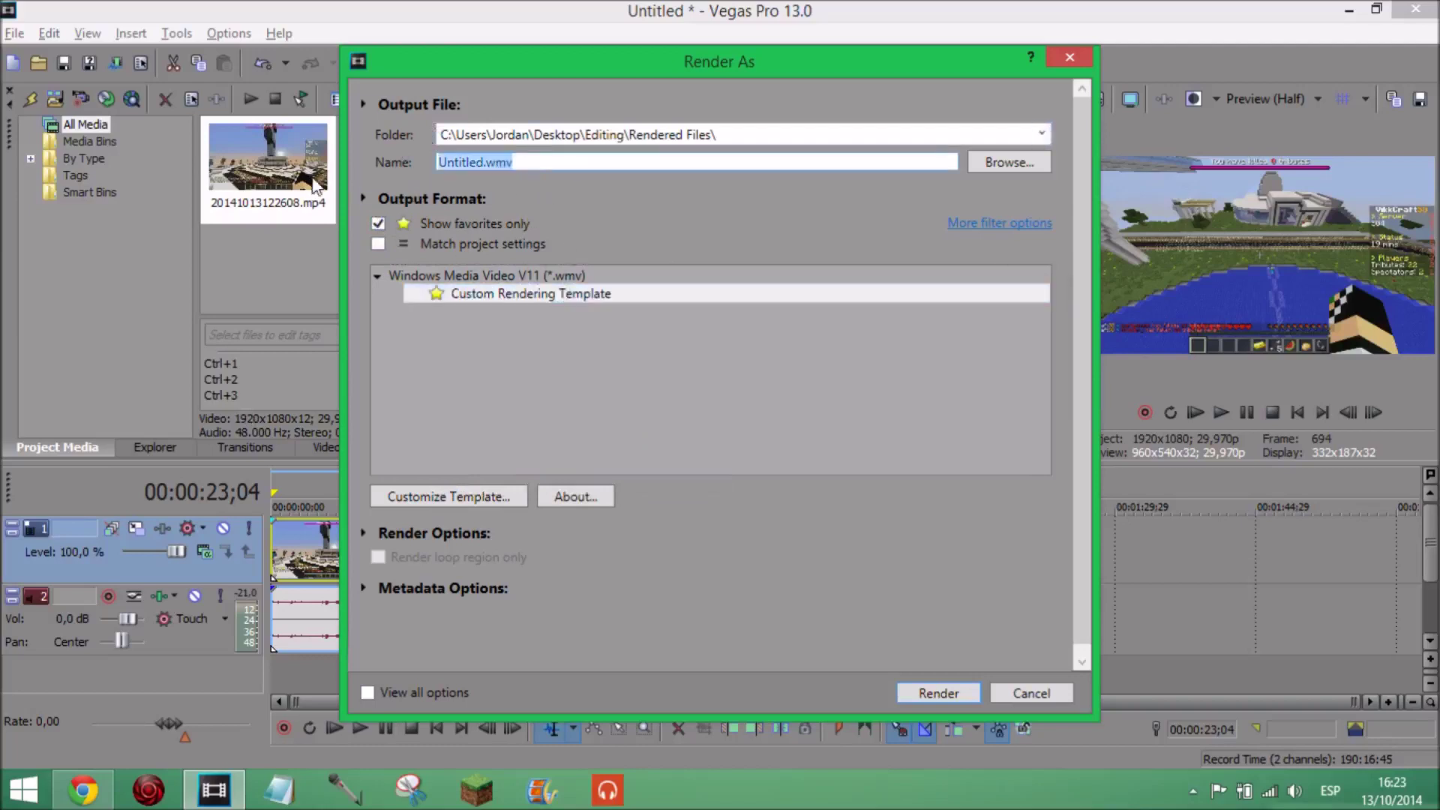
pyautogui.write('Video tutorial')
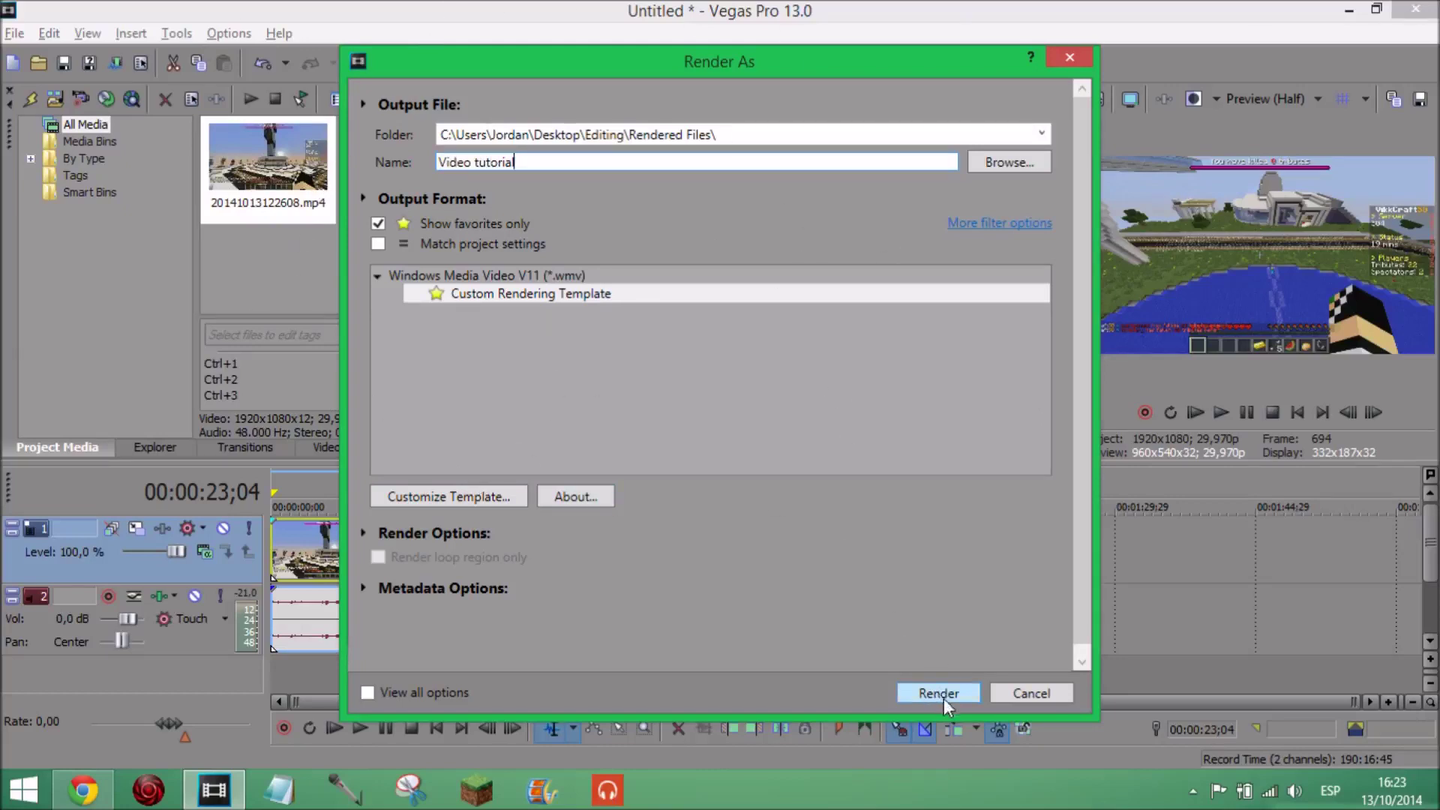
pyautogui.click(1066, 60)
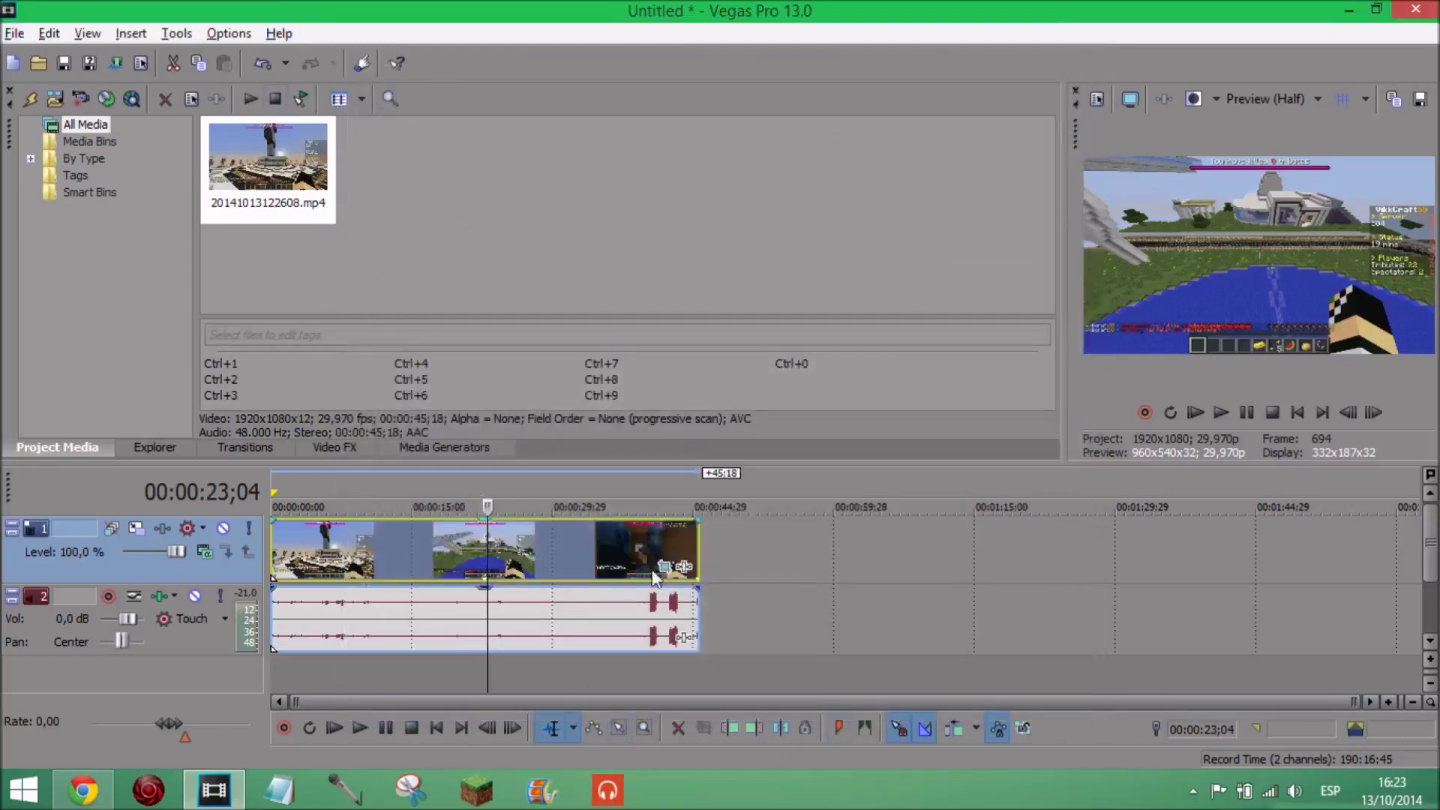
# - Split the gameplay clip at the playhead and delete the later part from the timeline
pyautogui.moveTo(460, 619)
pyautogui.mouseDown()
pyautogui.moveTo(753, 619)
pyautogui.moveTo(457, 617)
pyautogui.mouseUp()
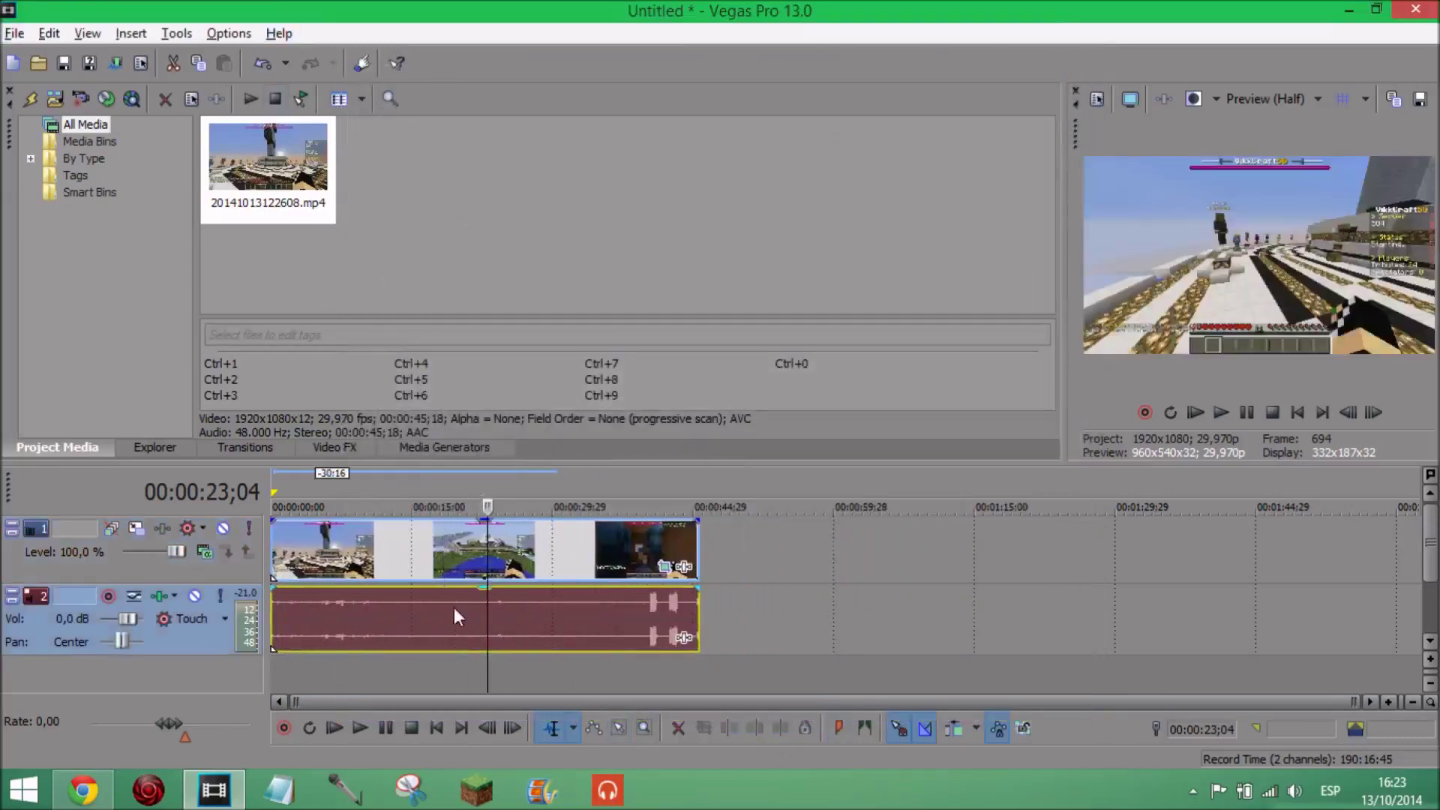
pyautogui.press('s')
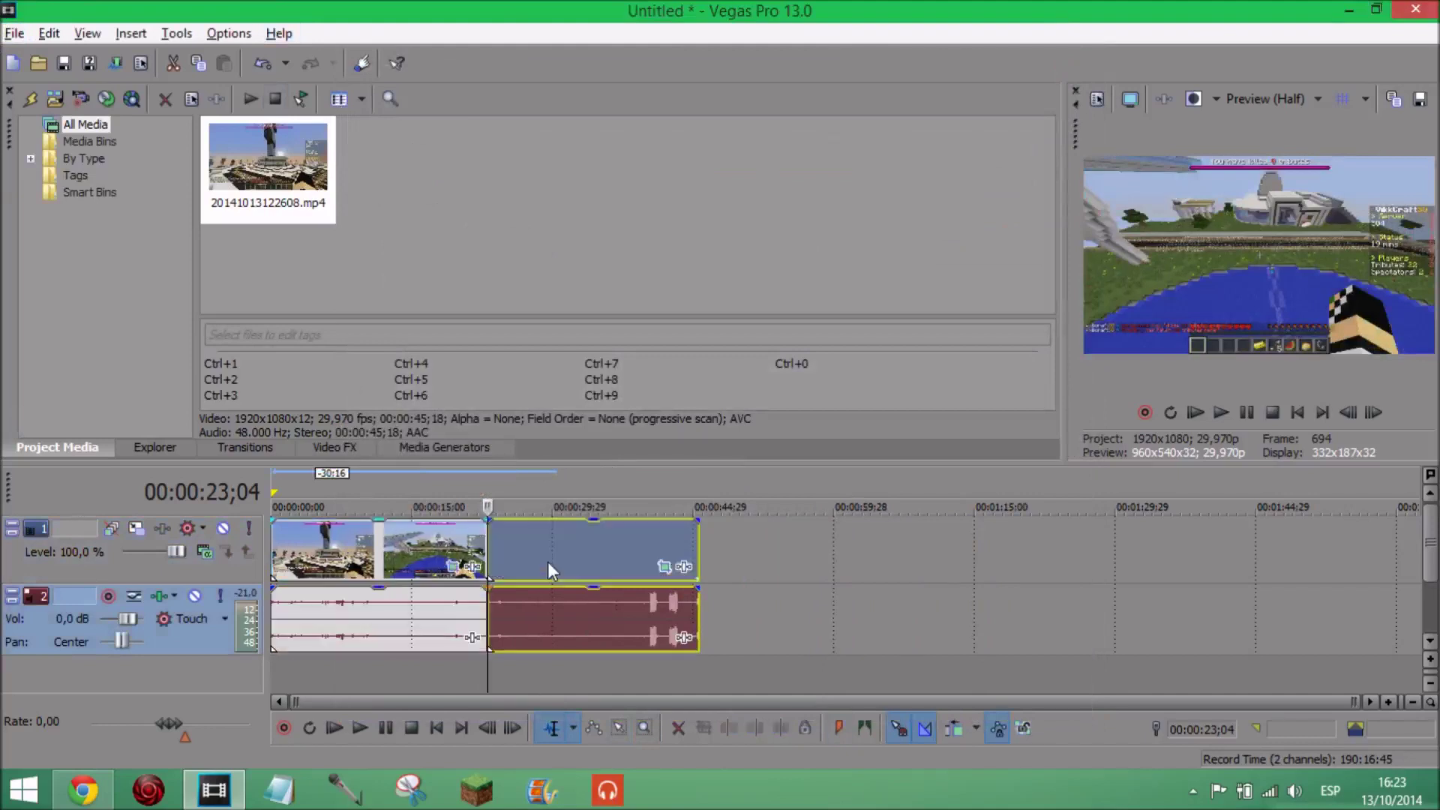
pyautogui.moveTo(547, 570); pyautogui.dragTo(765, 570)
pyautogui.rightClick(769, 570)
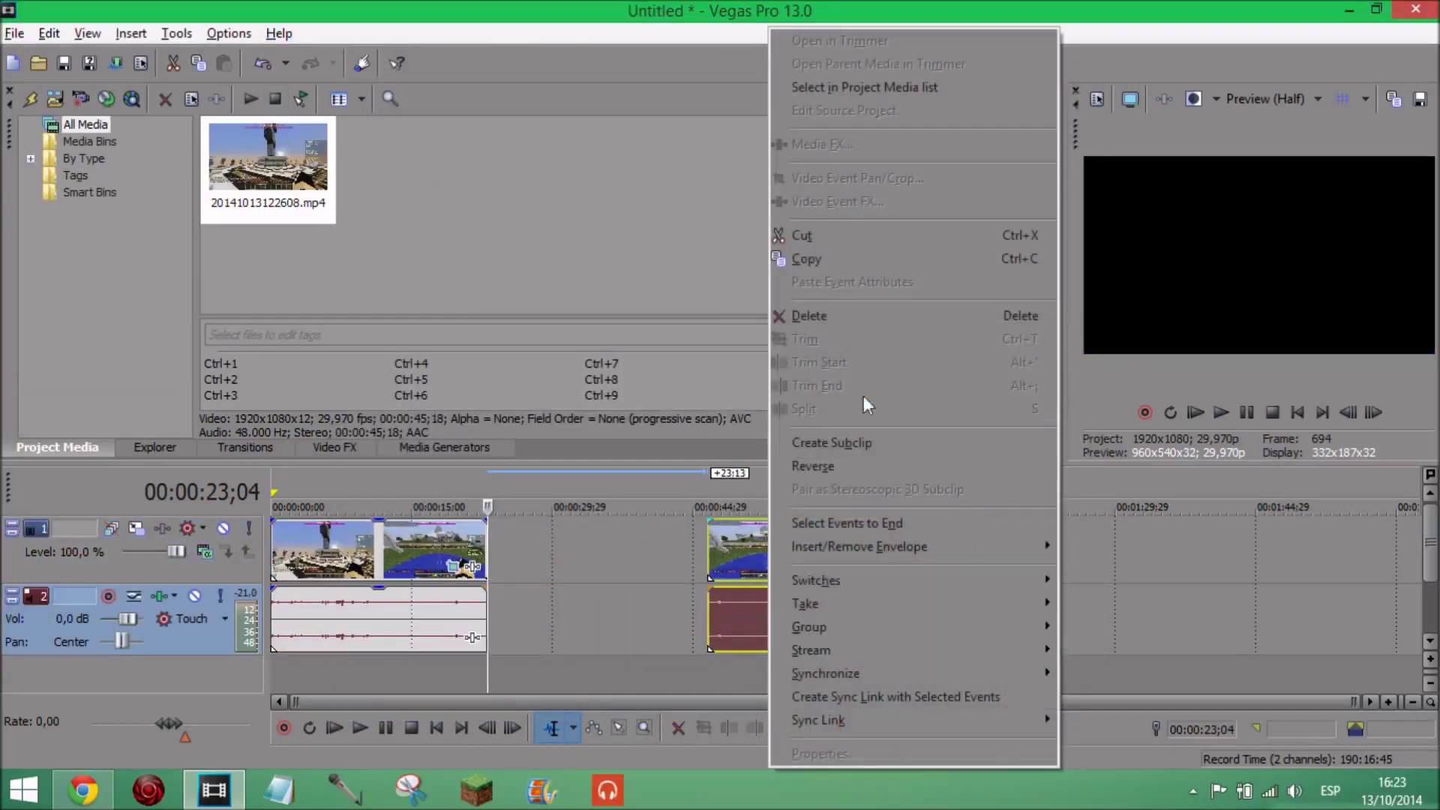
pyautogui.click(848, 315)
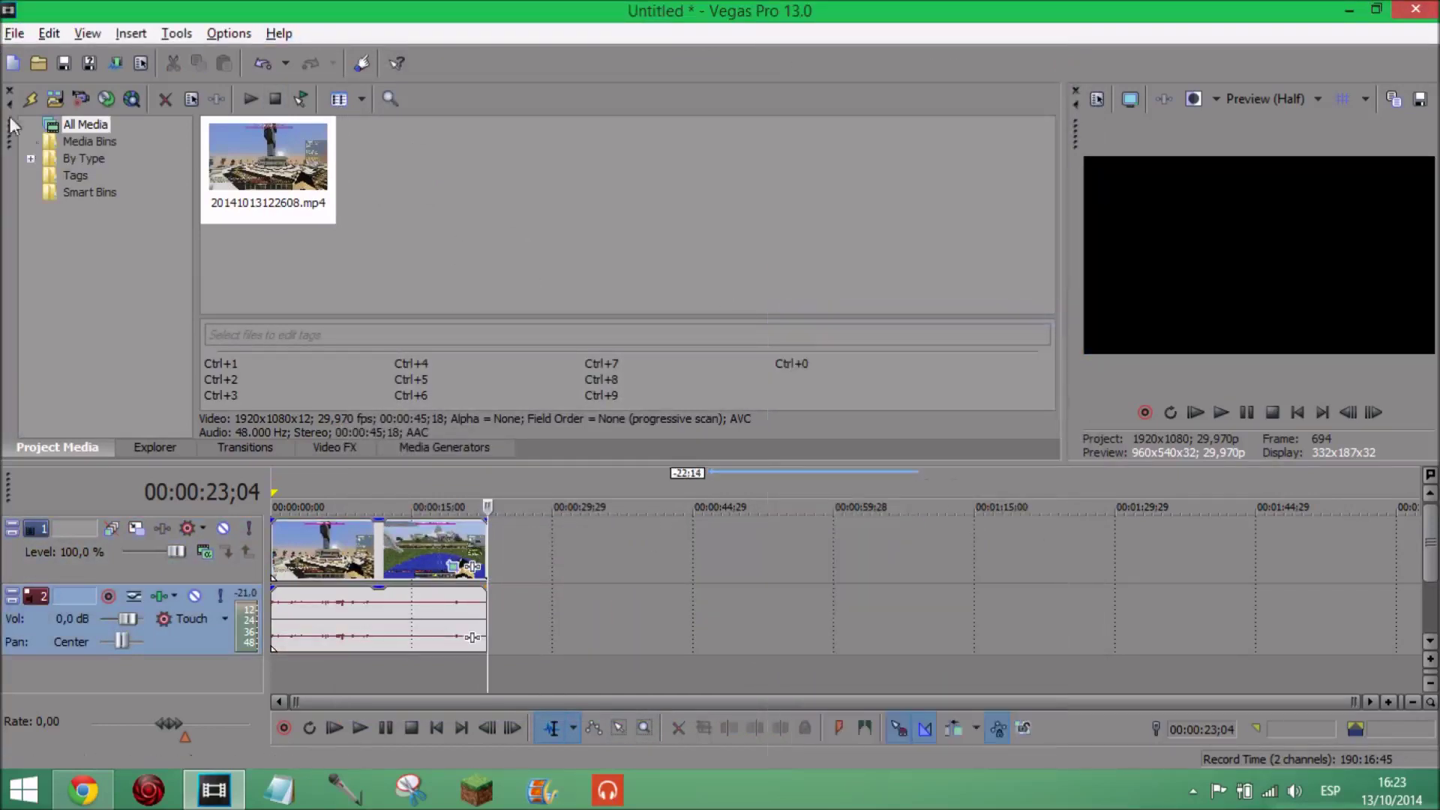
# - Render to a newly named .wmv file with the custom template, then cancel the render
pyautogui.click(25, 34)
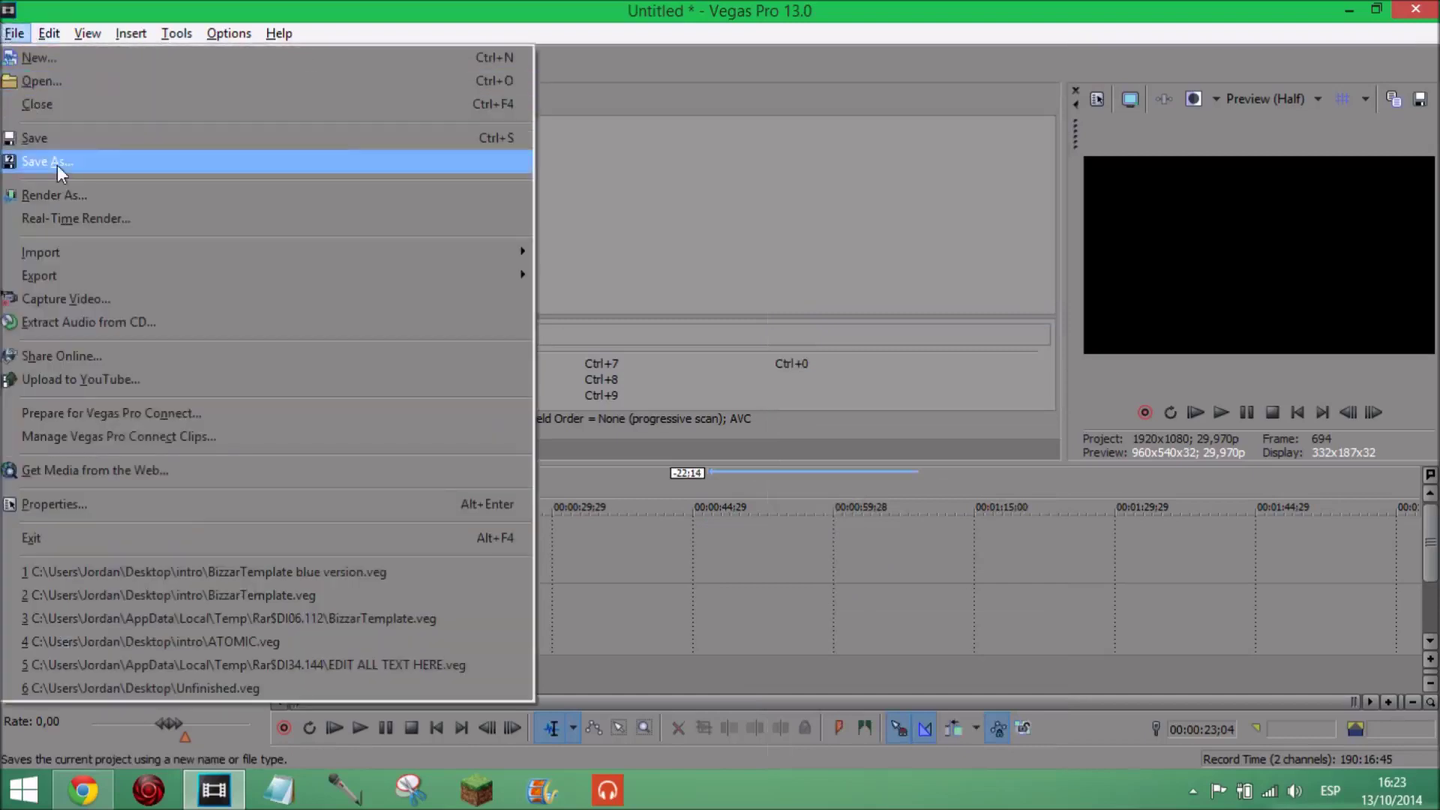
pyautogui.click(64, 189)
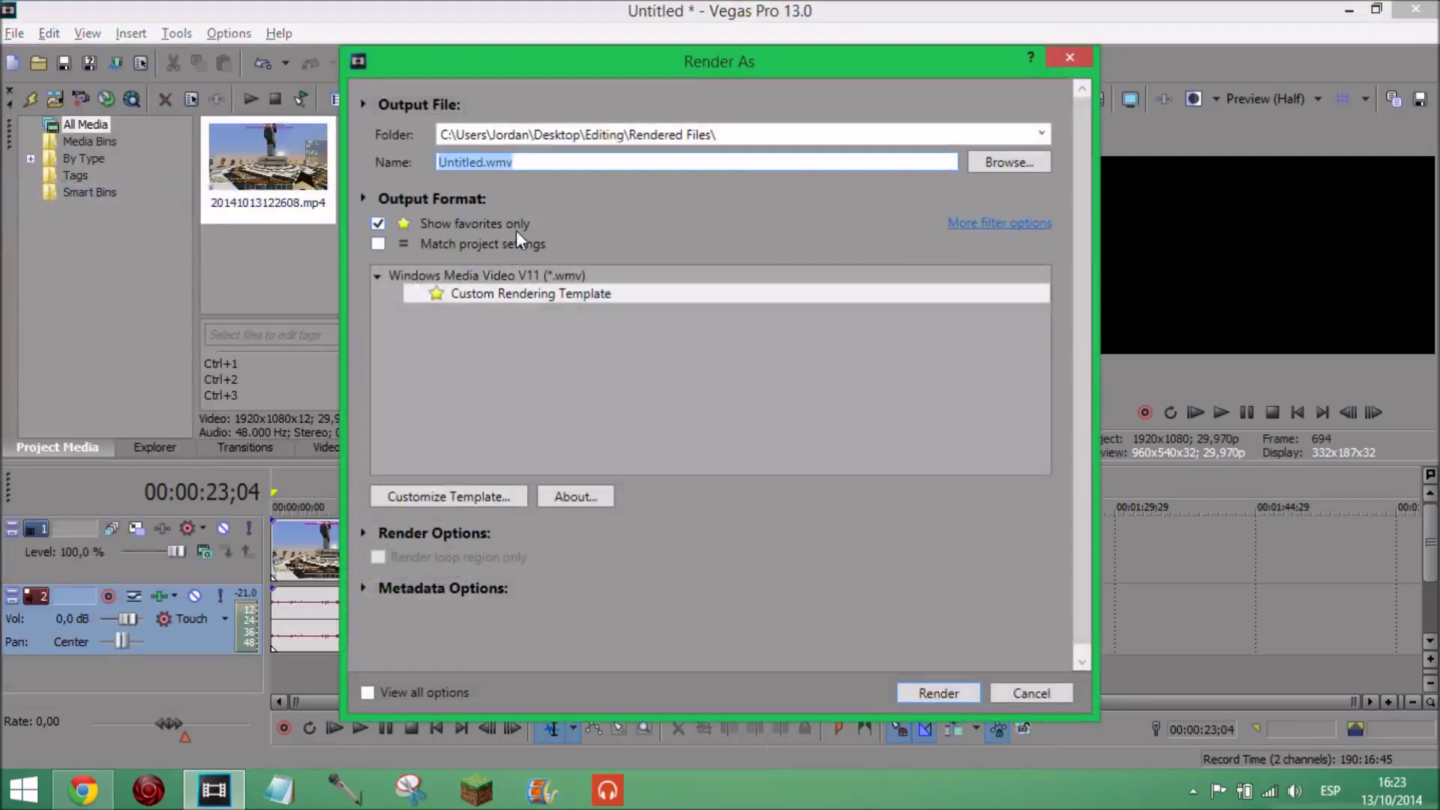
pyautogui.write('L3i3')
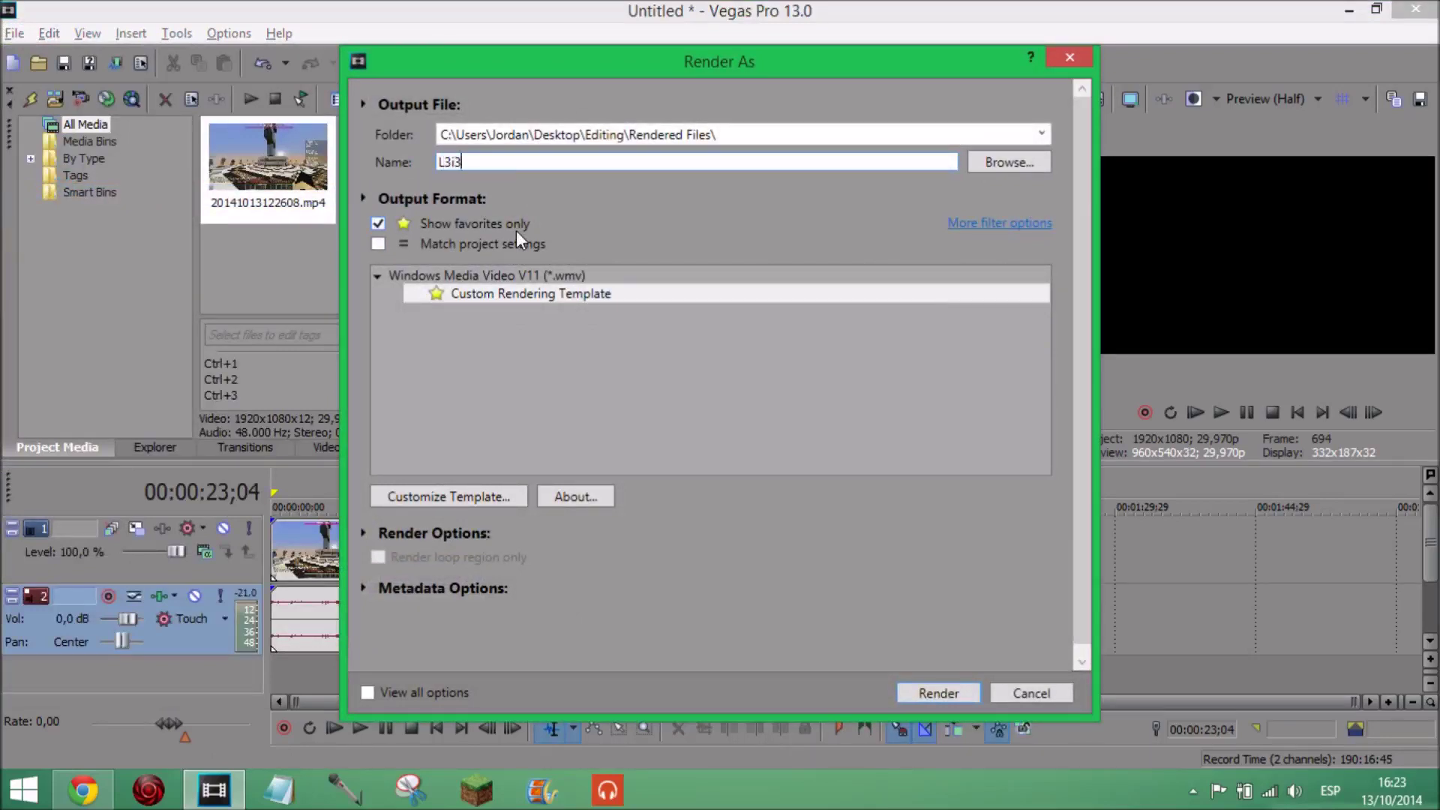
pyautogui.write('Jordan')
pyautogui.click(916, 691)
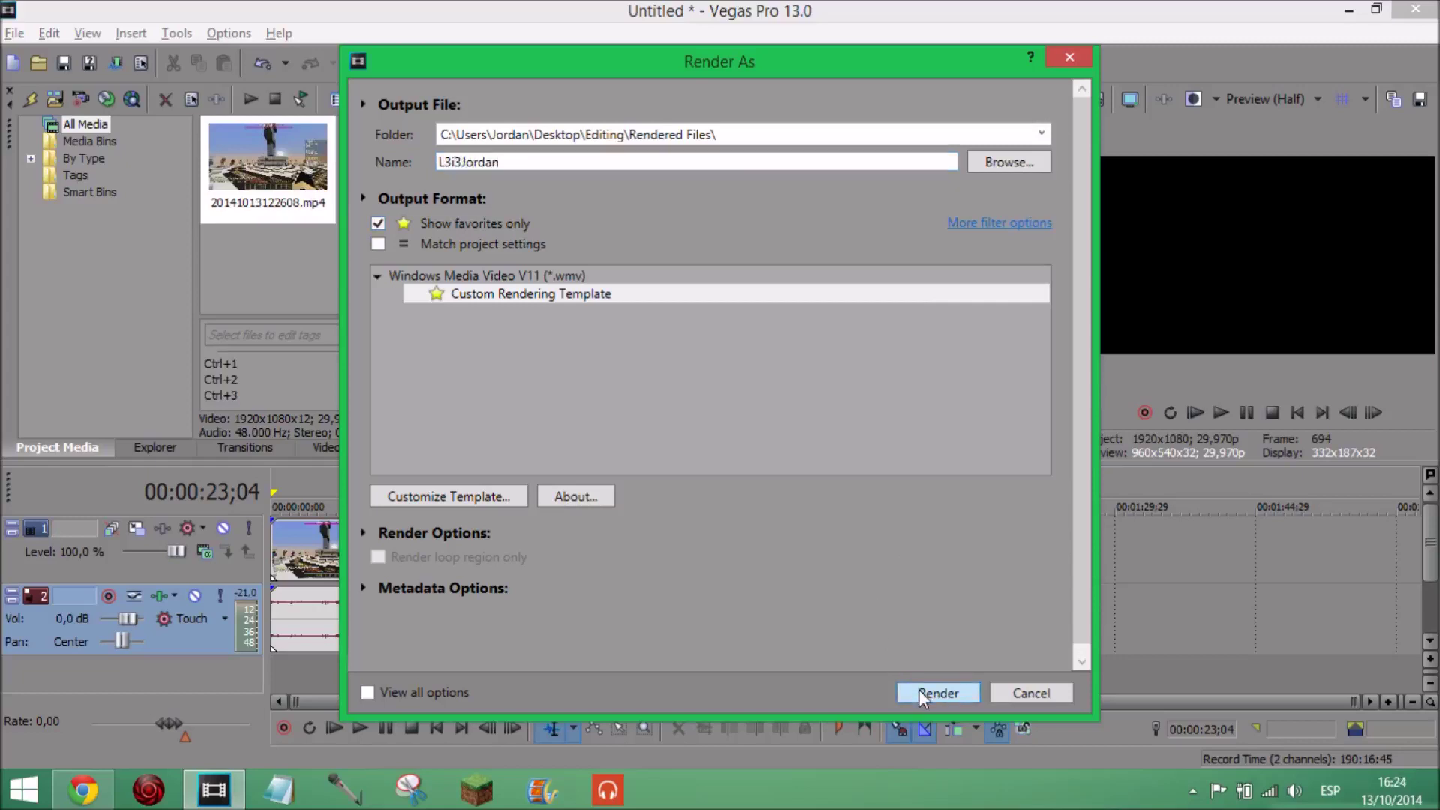
pyautogui.click(832, 315)
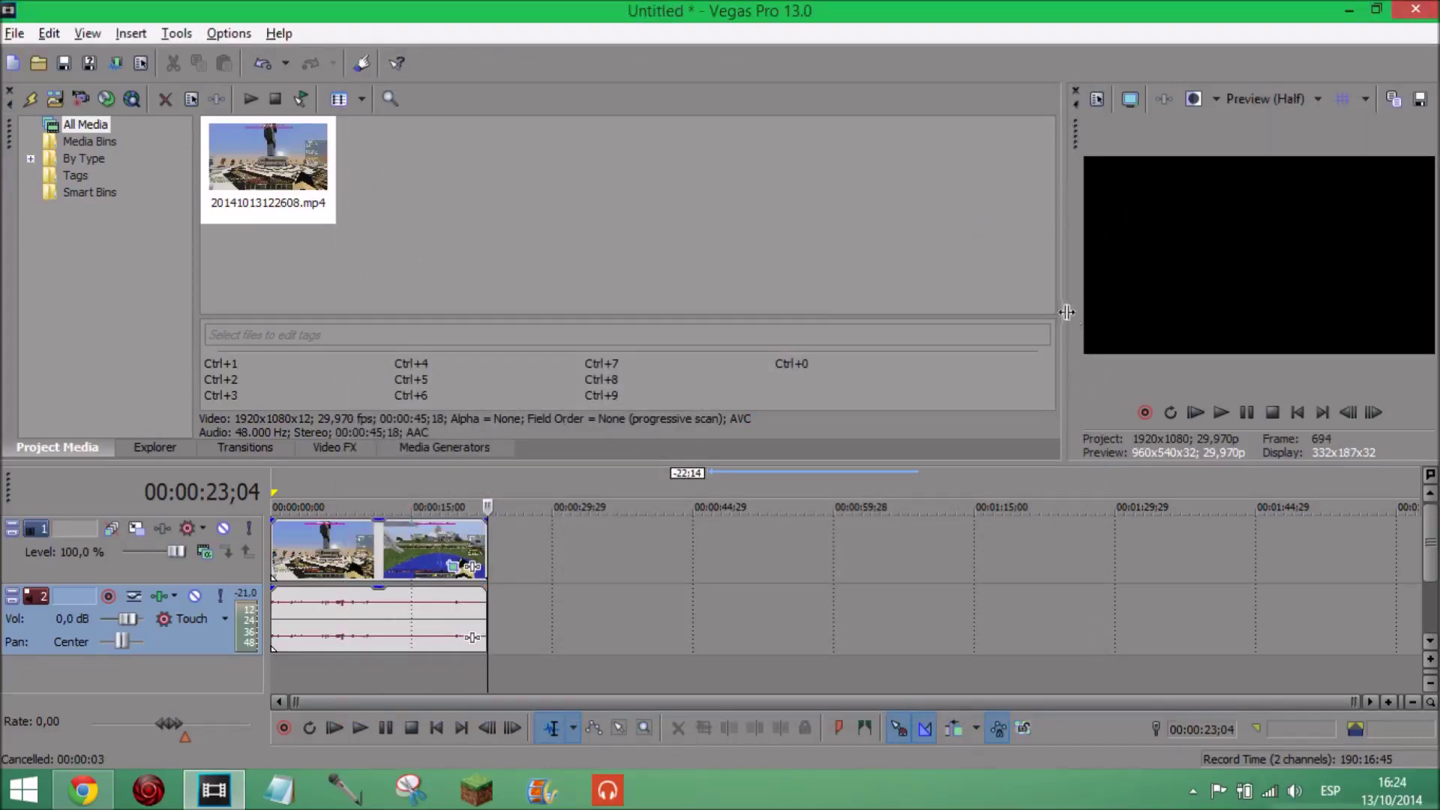
# - Undock the Video Preview into a floating window, then close that window
pyautogui.click(1319, 98)
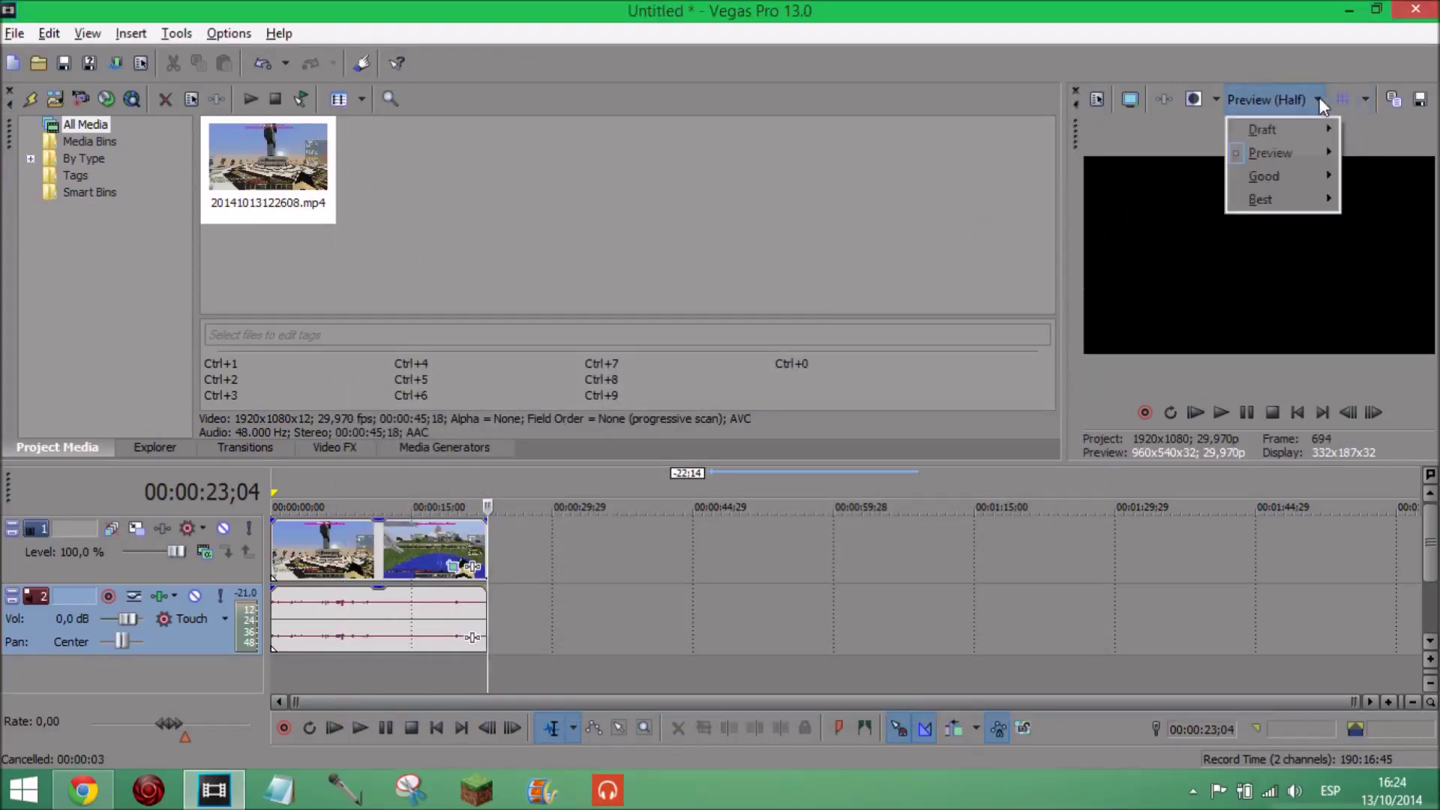
pyautogui.moveTo(1320, 131)
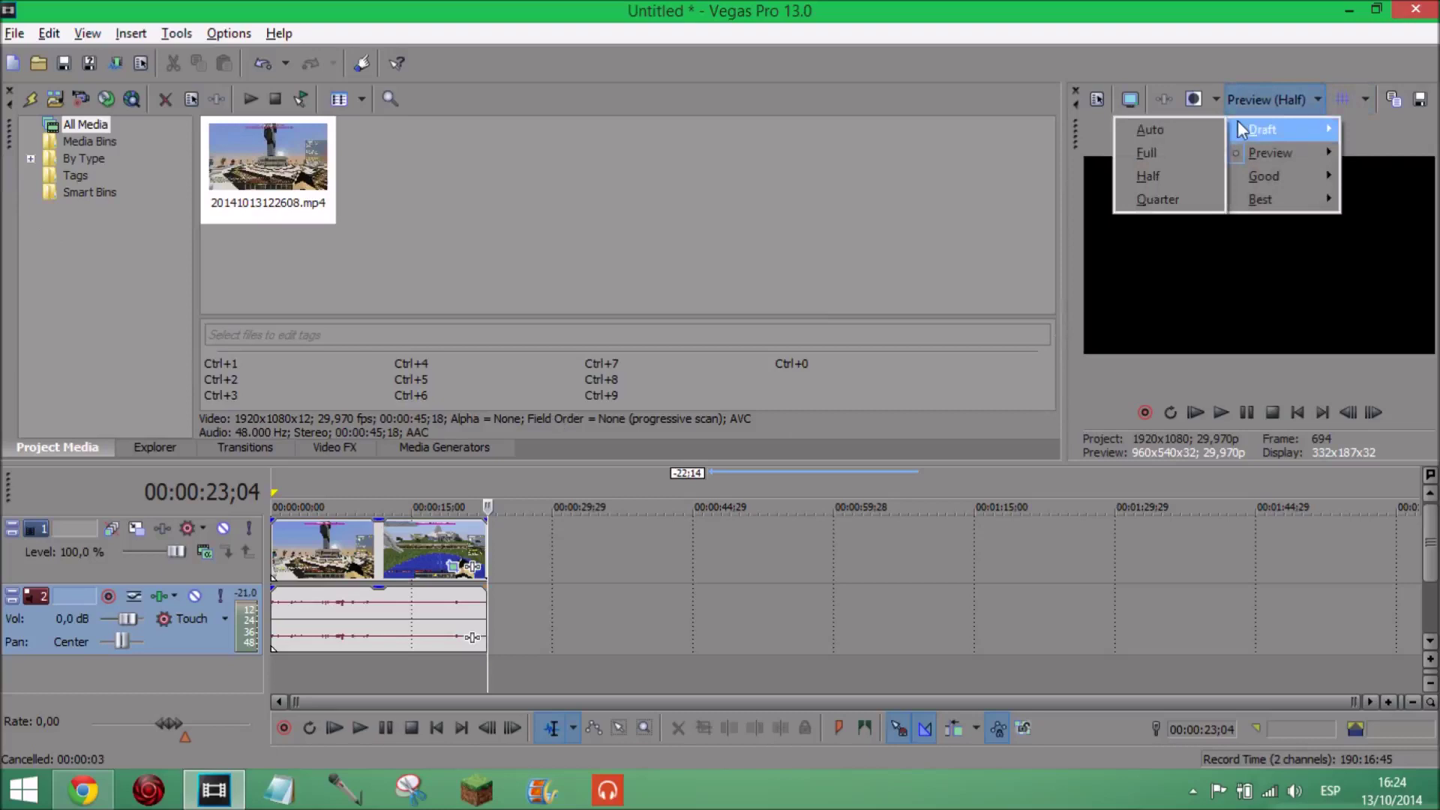
pyautogui.click(1077, 150)
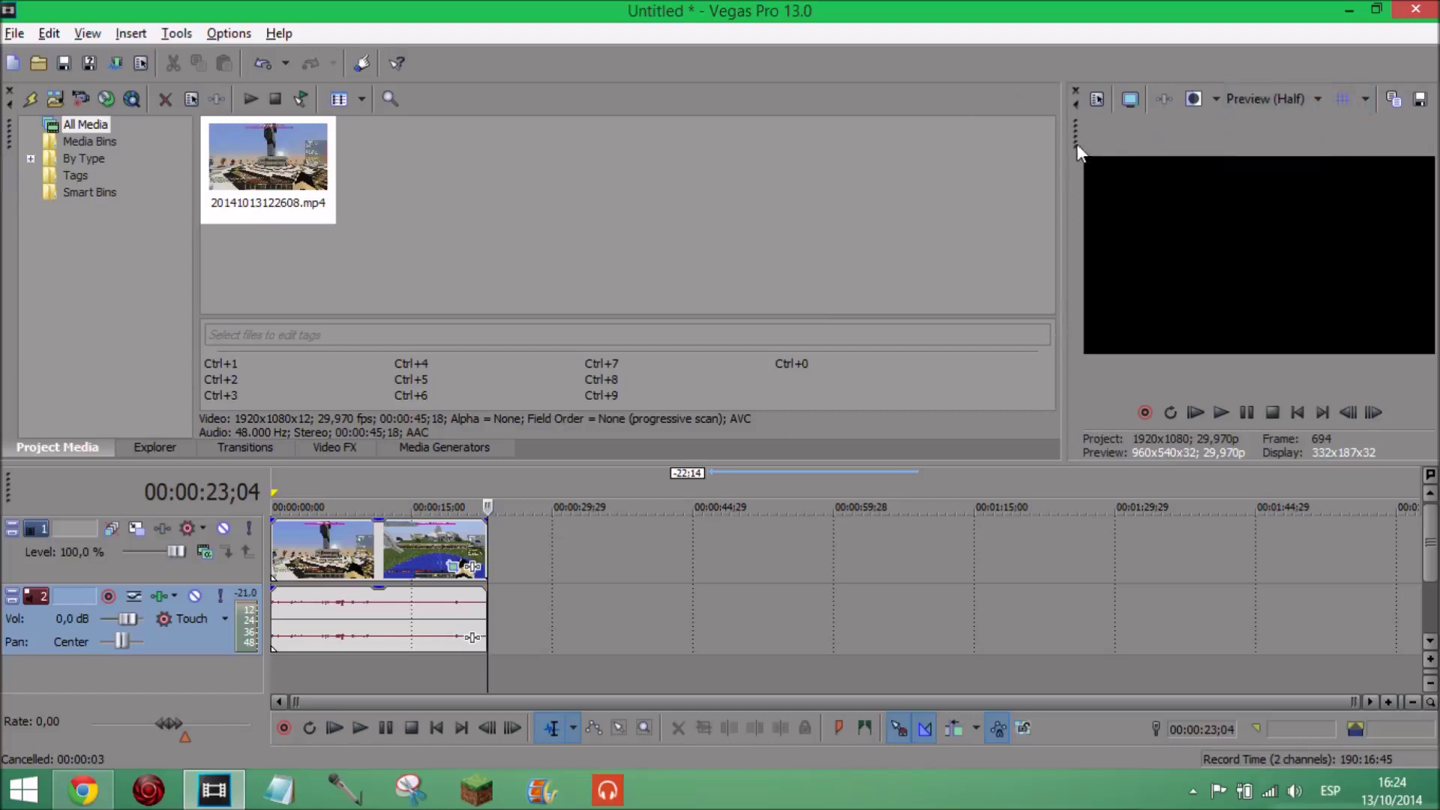
pyautogui.moveTo(1077, 142); pyautogui.dragTo(1050, 141)
pyautogui.moveTo(1371, 100); pyautogui.dragTo(1097, 98)
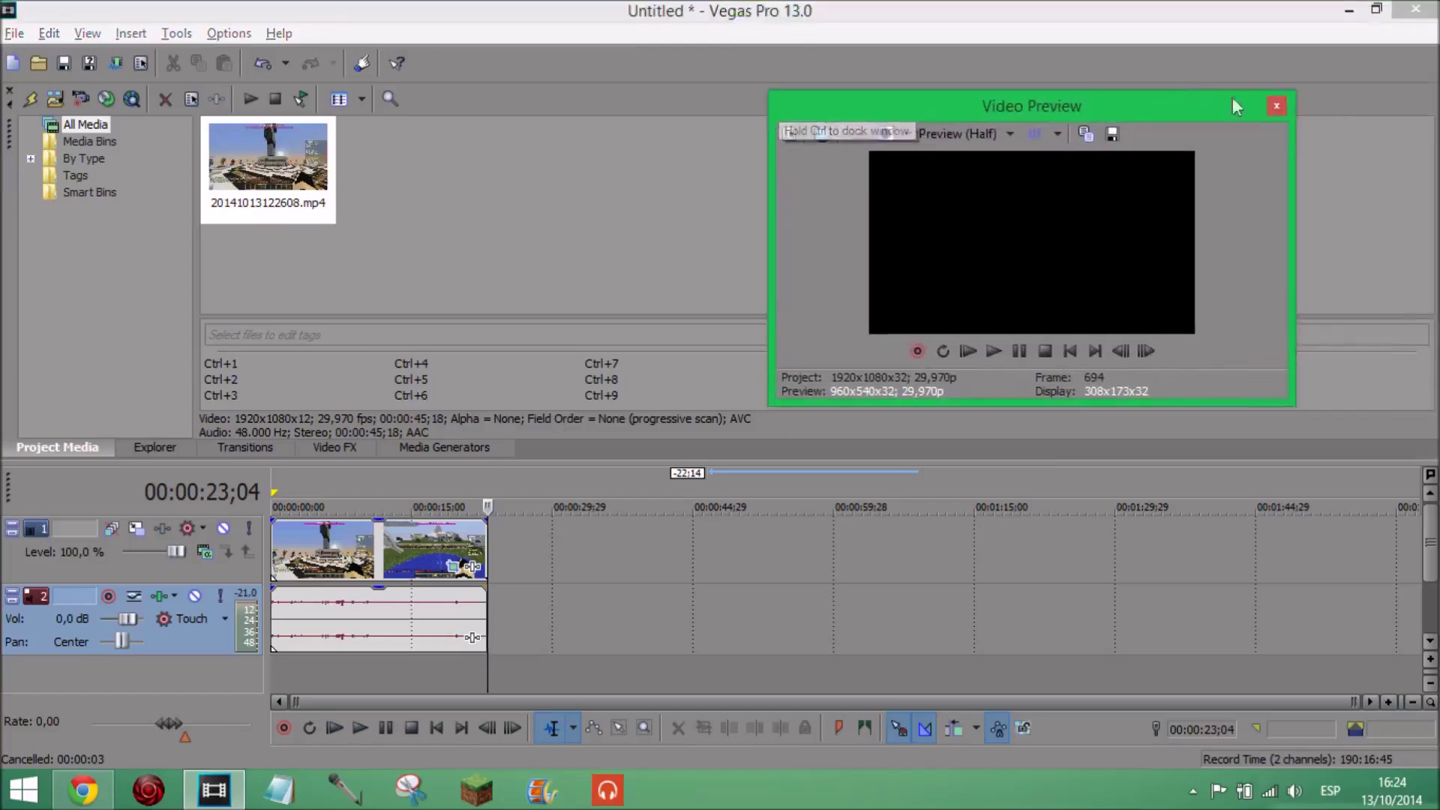
pyautogui.click(1281, 105)
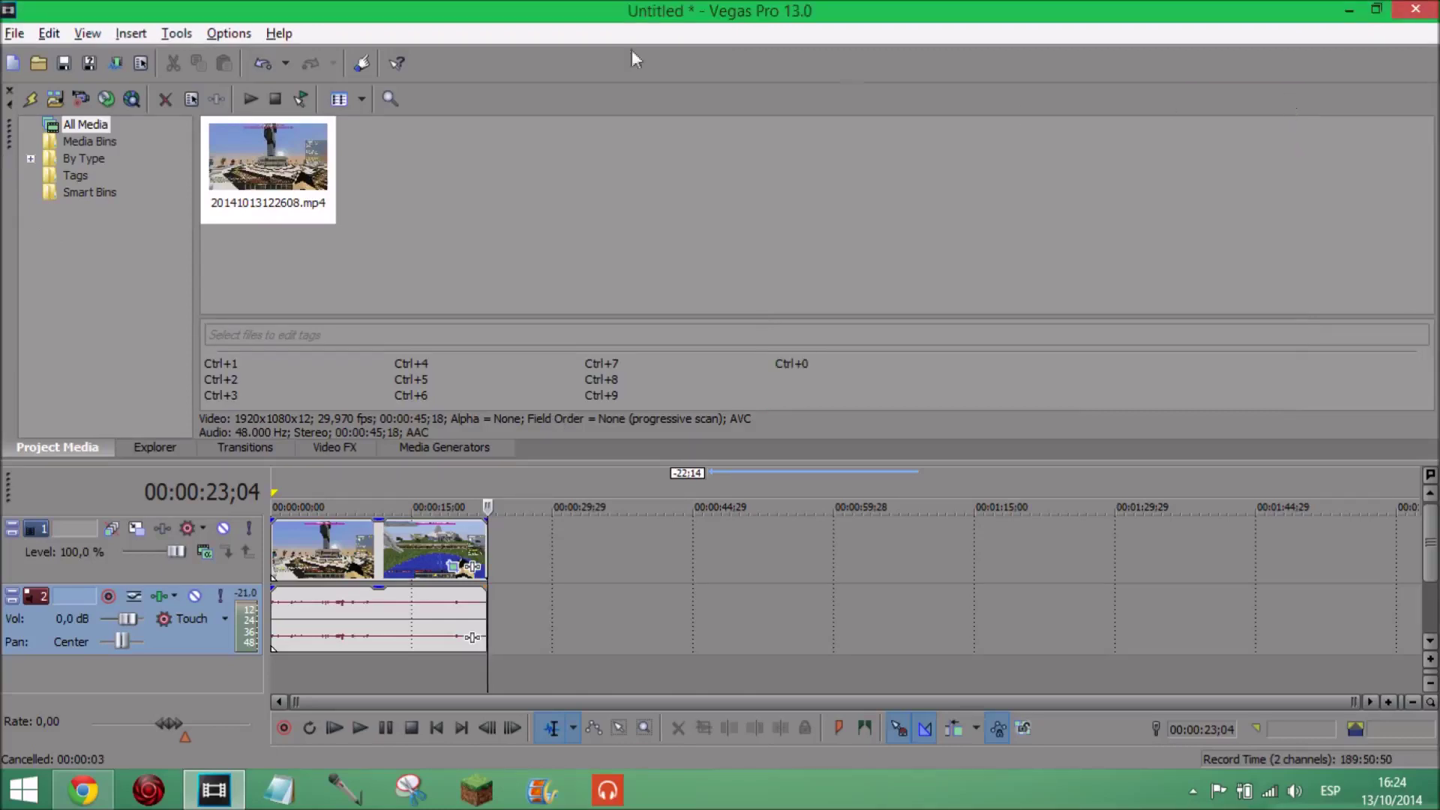
pyautogui.click(131, 35)
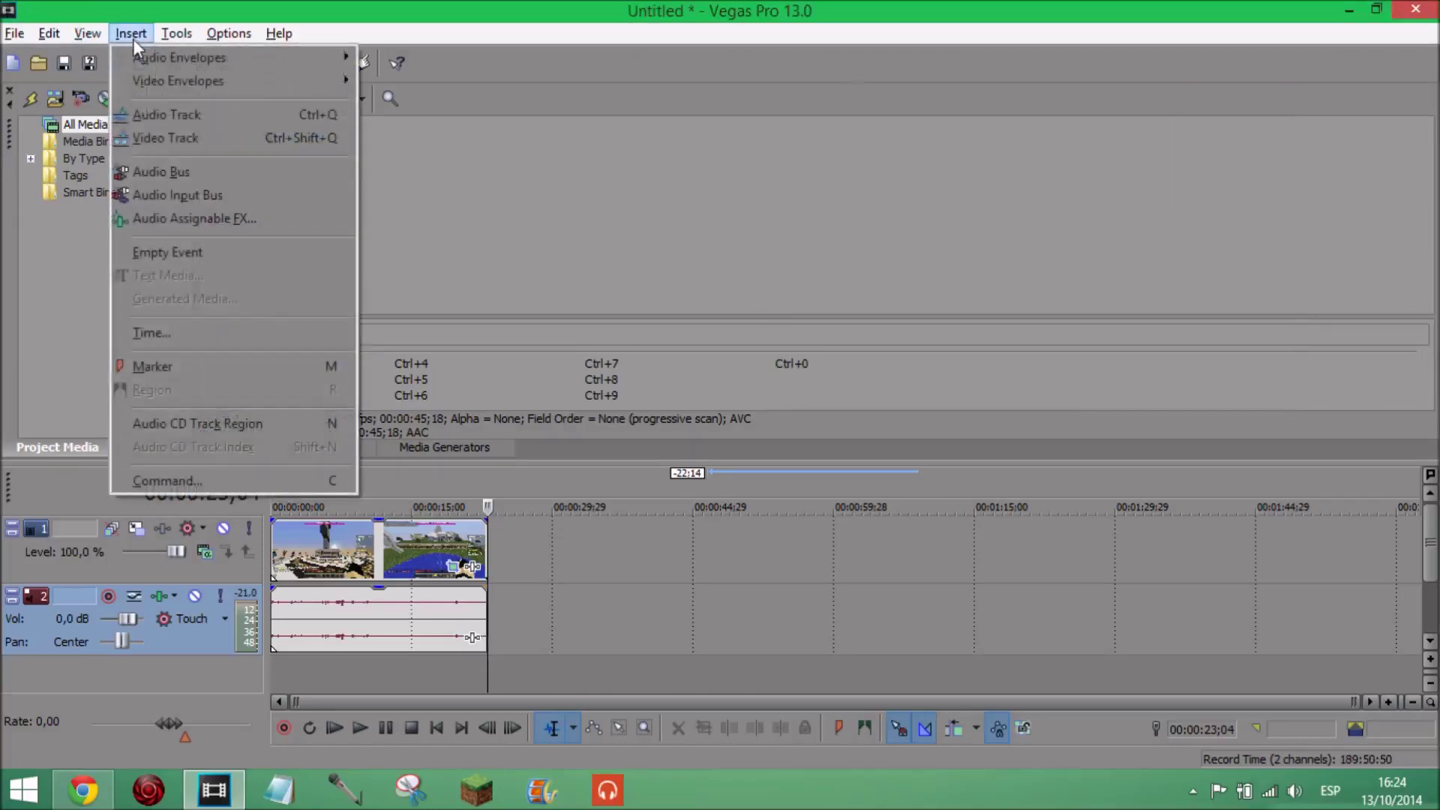
pyautogui.moveTo(140, 55)
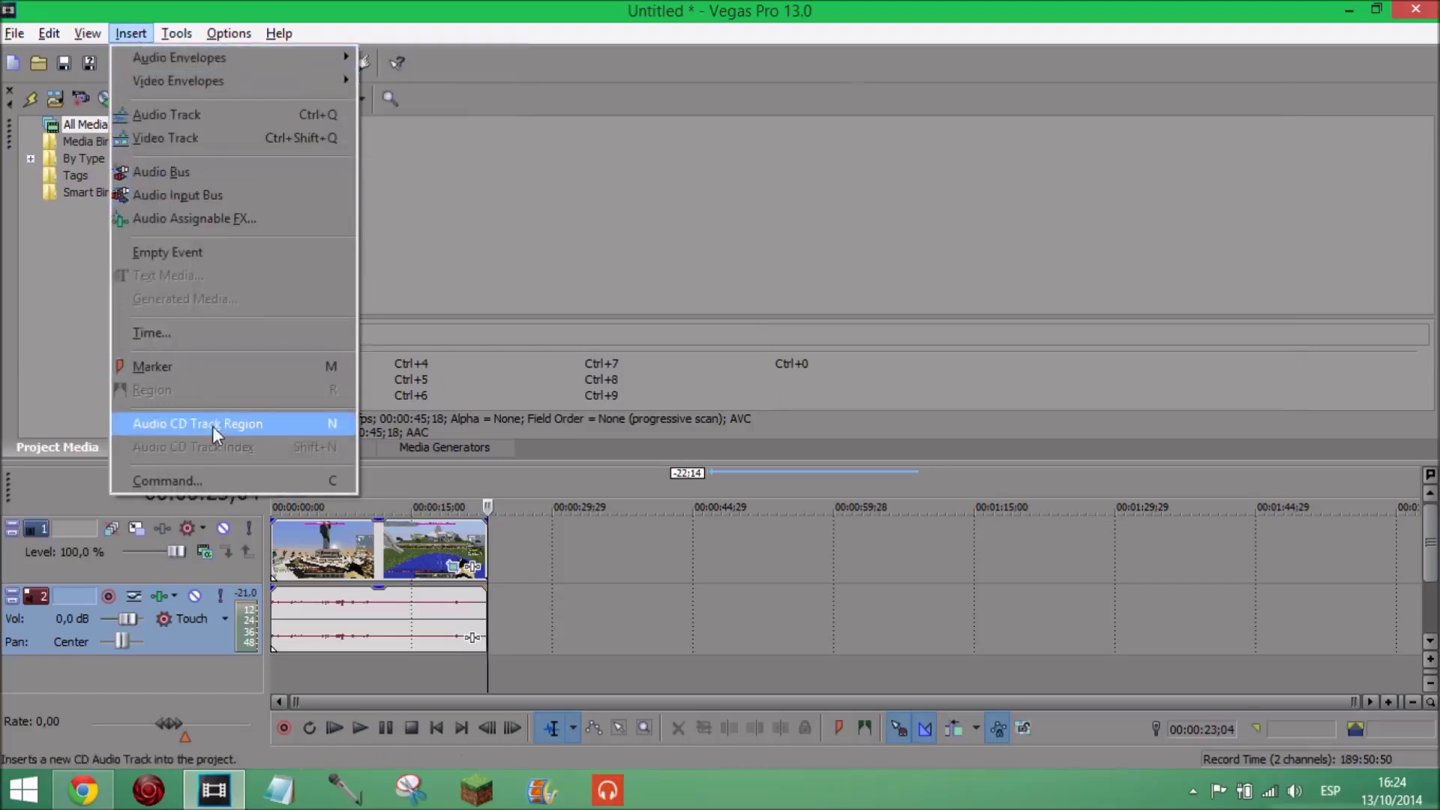
pyautogui.moveTo(81, 35)
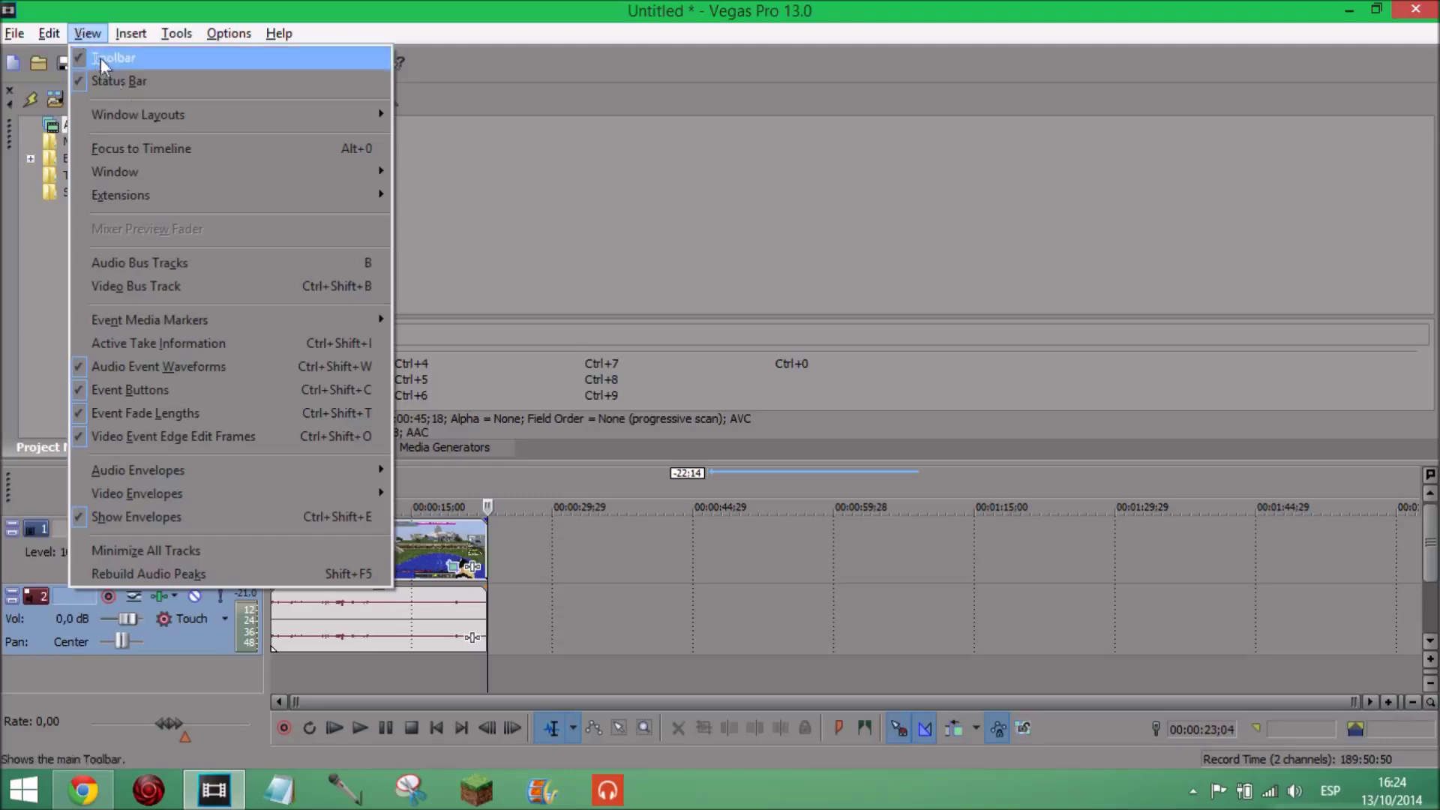
pyautogui.moveTo(148, 117)
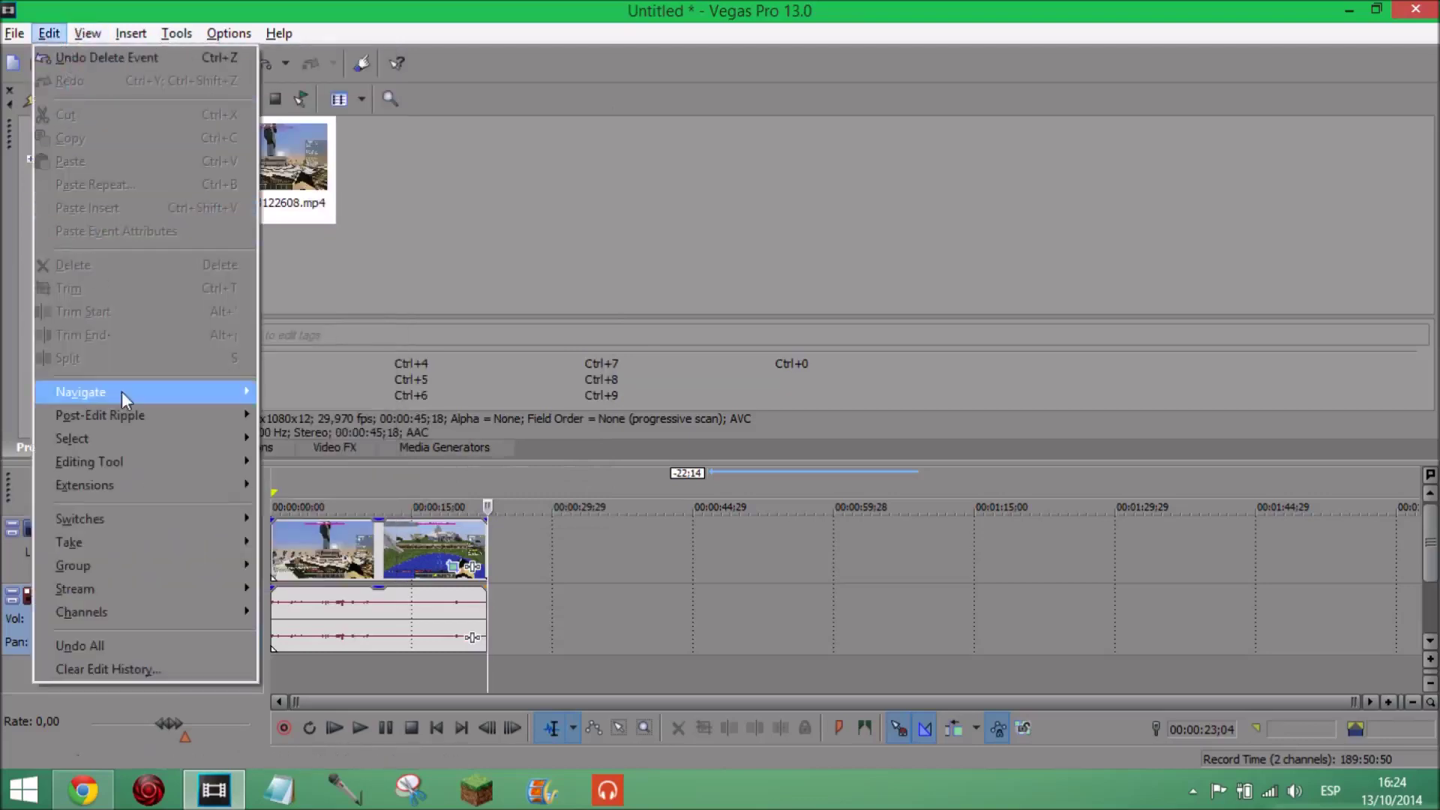
pyautogui.moveTo(122, 391)
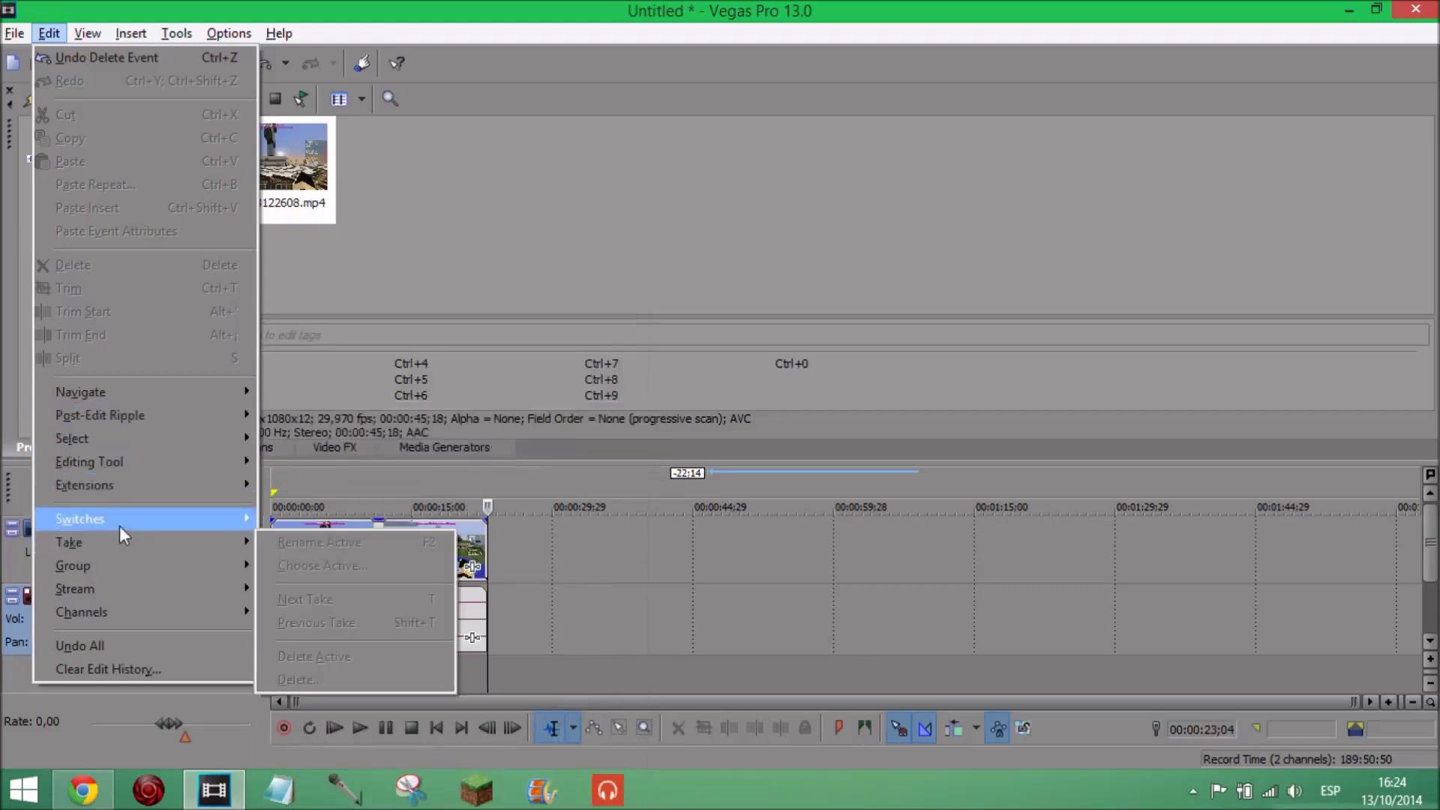
pyautogui.click(536, 135)
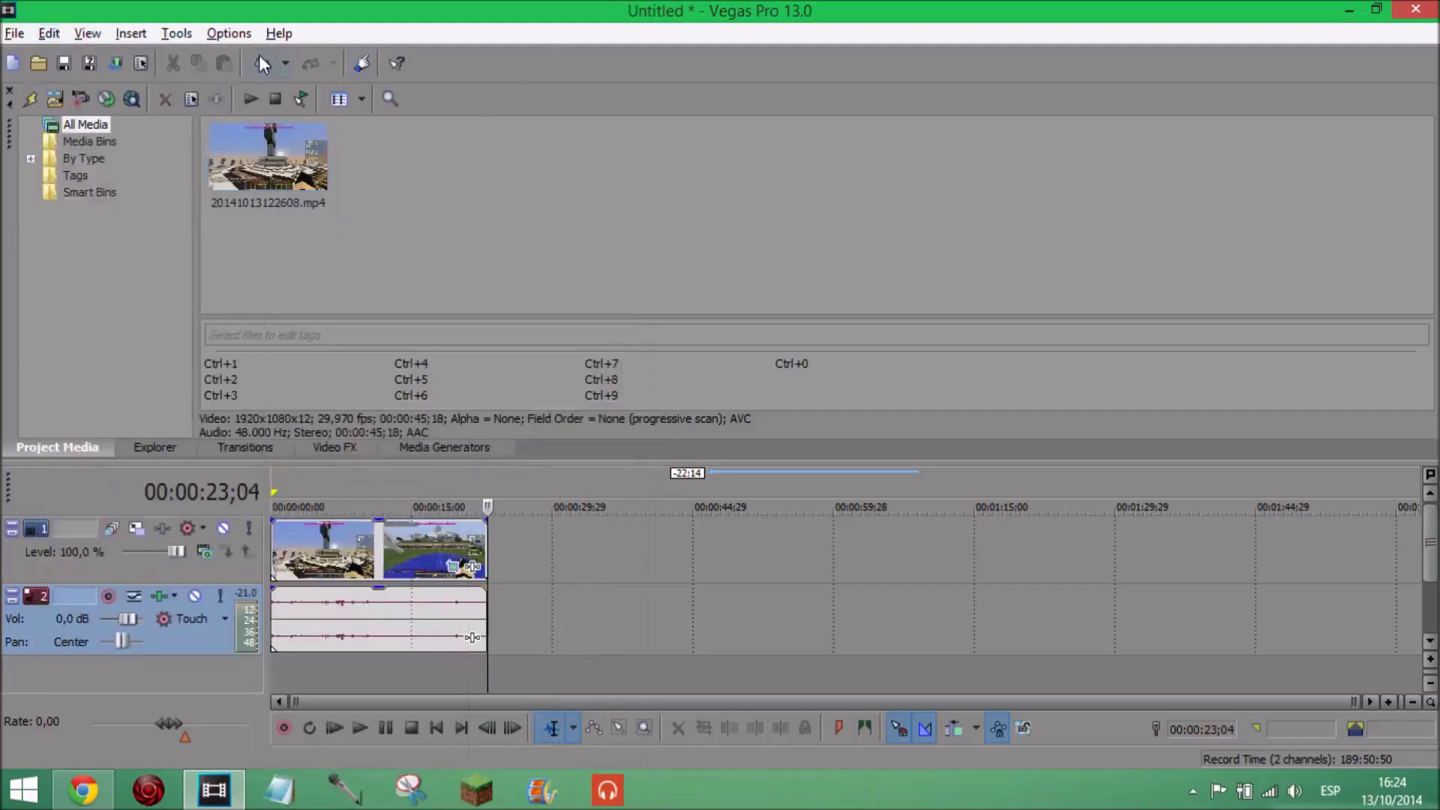
# - Restore the later clip after the playhead and turn on Auto Preview in Project Media
pyautogui.hotkey('ctrl', 'v')
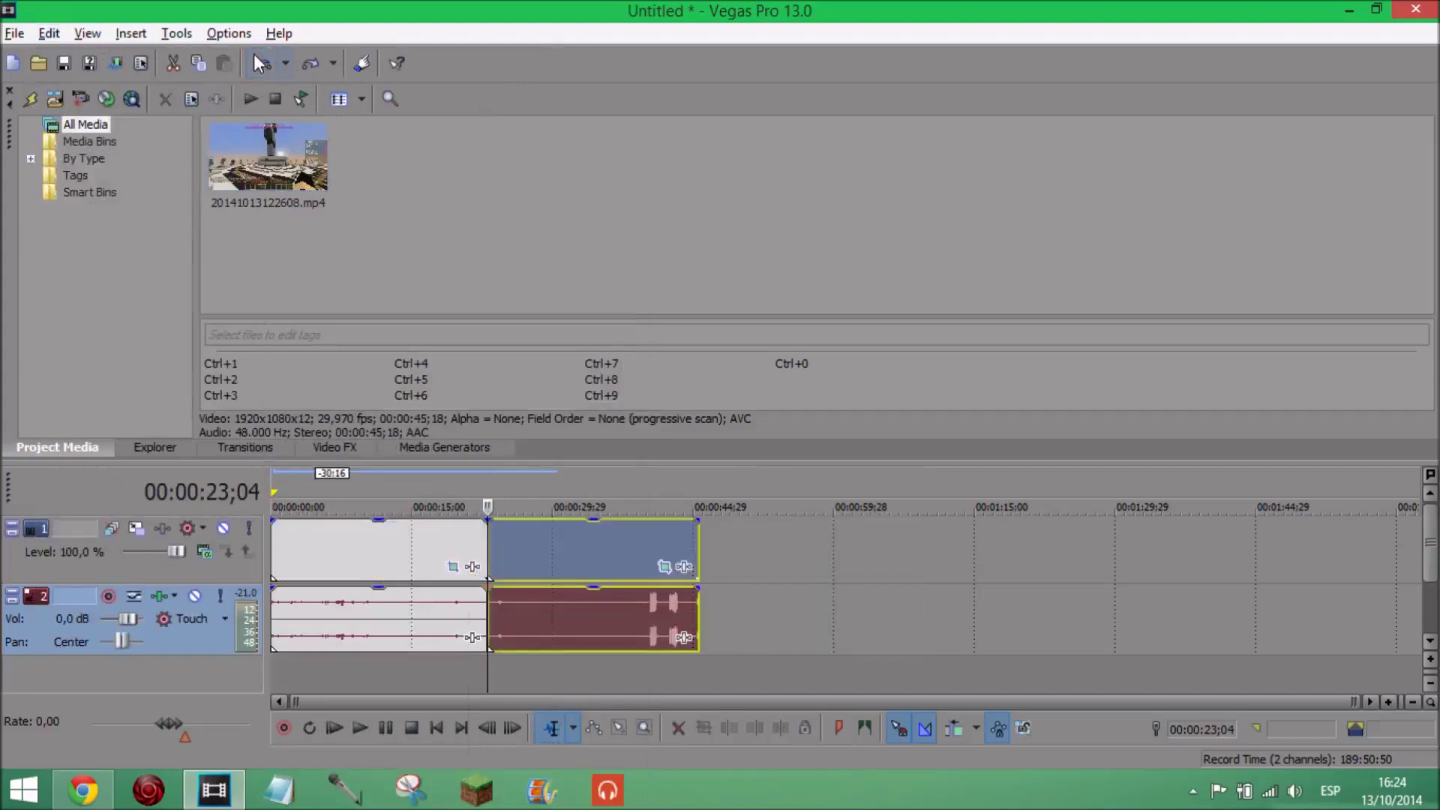
pyautogui.rightClick(676, 185)
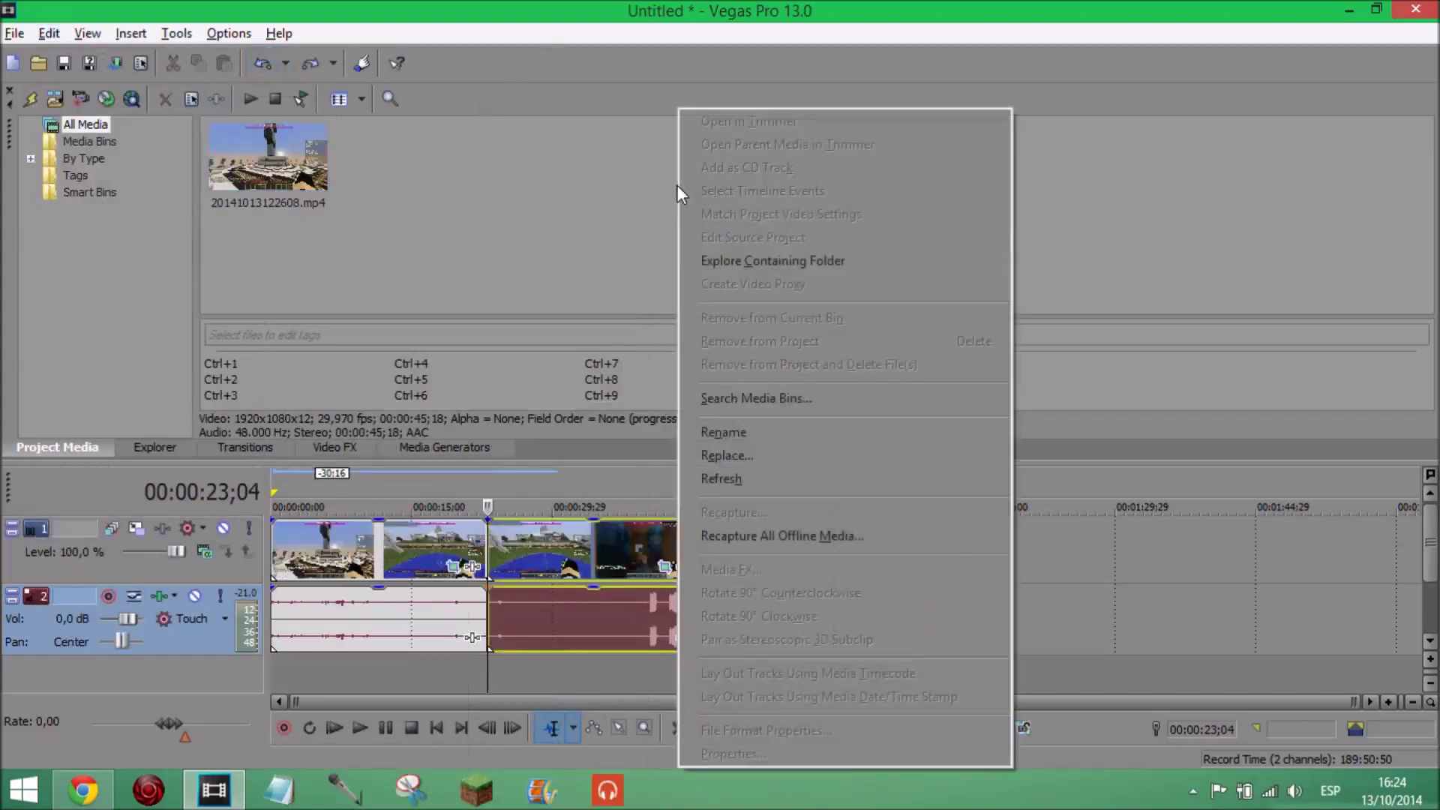
pyautogui.click(540, 133)
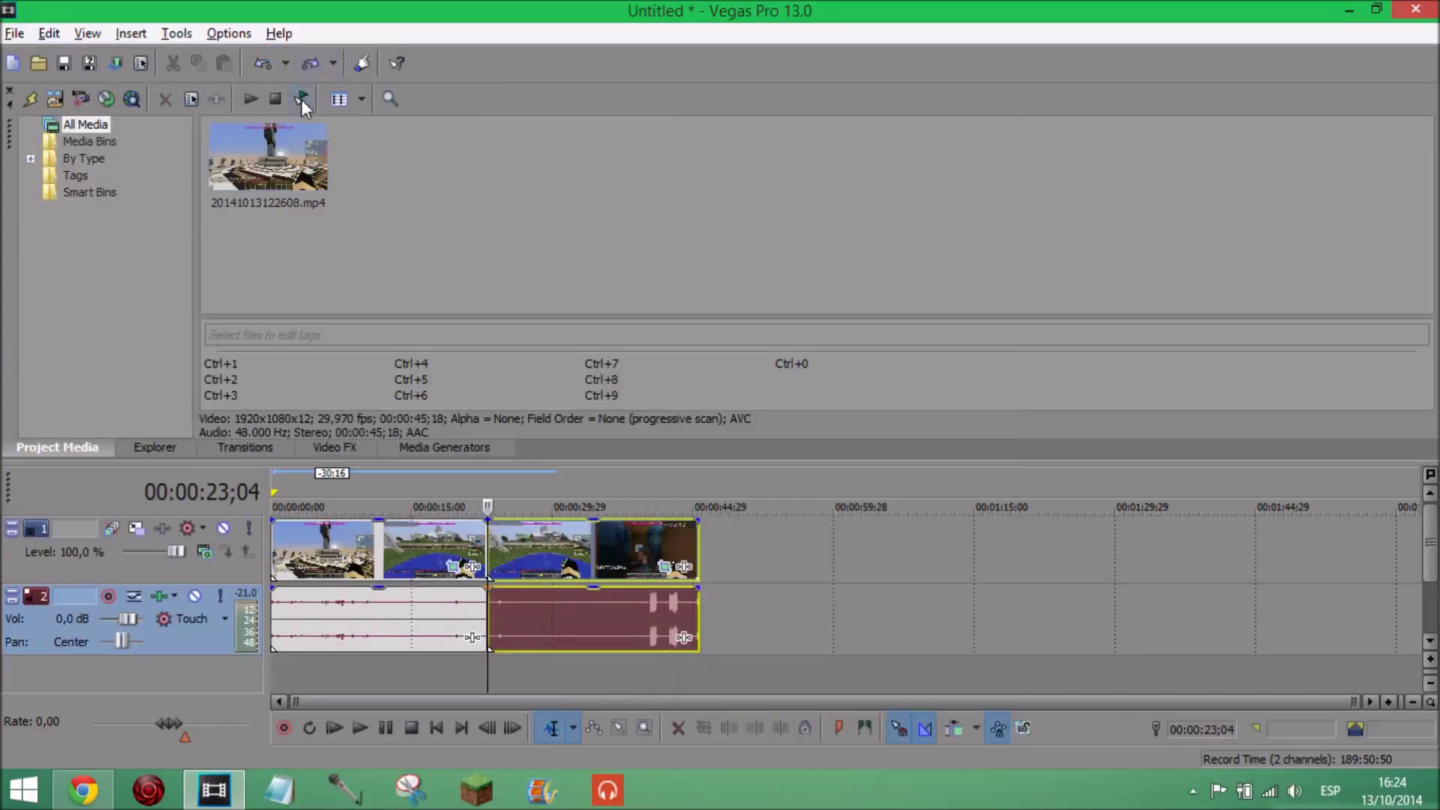
pyautogui.click(295, 102)
# - Browse the Tools and Insert menus without choosing anything, then return the playhead to 00:00:22;07
pyautogui.click(171, 38)
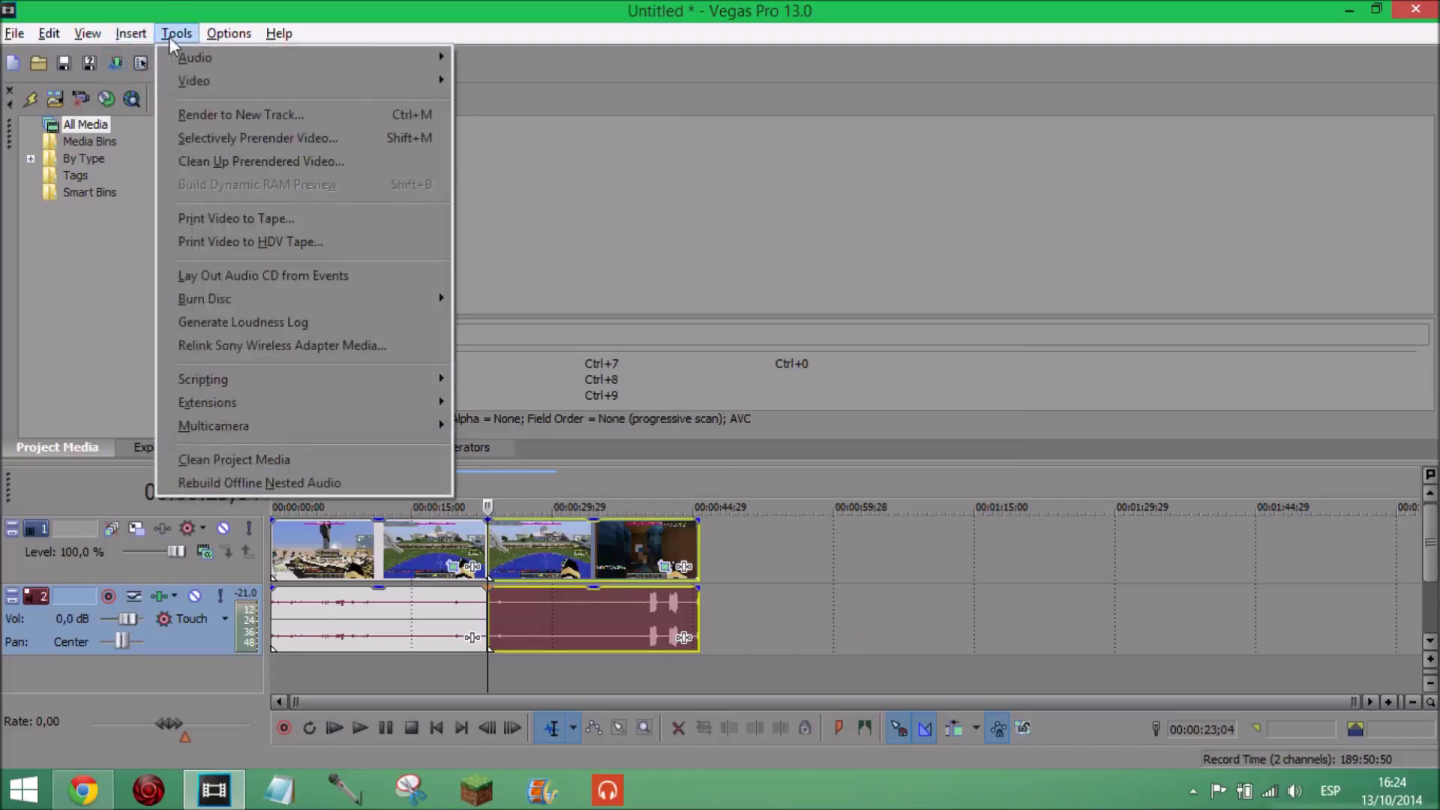
pyautogui.moveTo(241, 385)
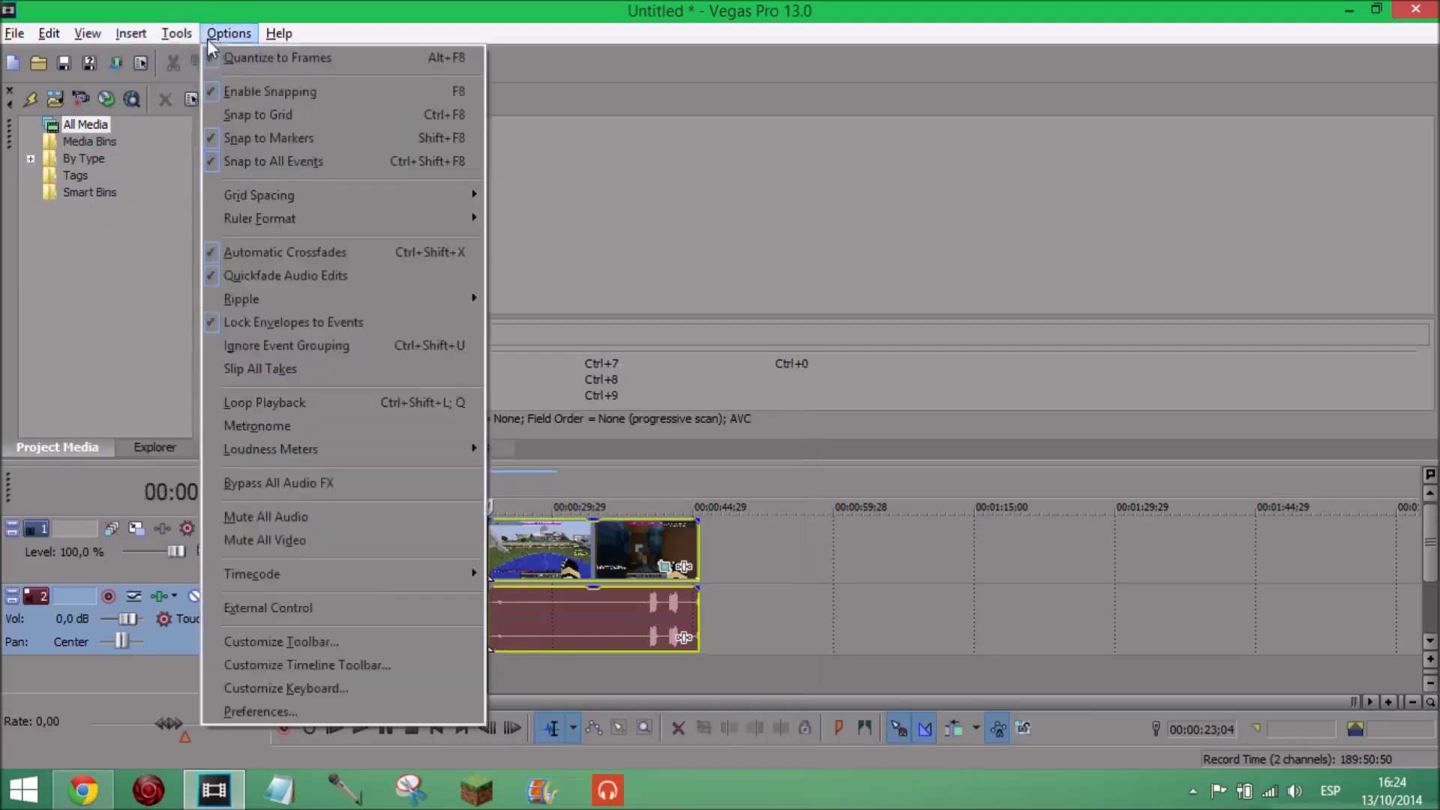
pyautogui.moveTo(148, 38)
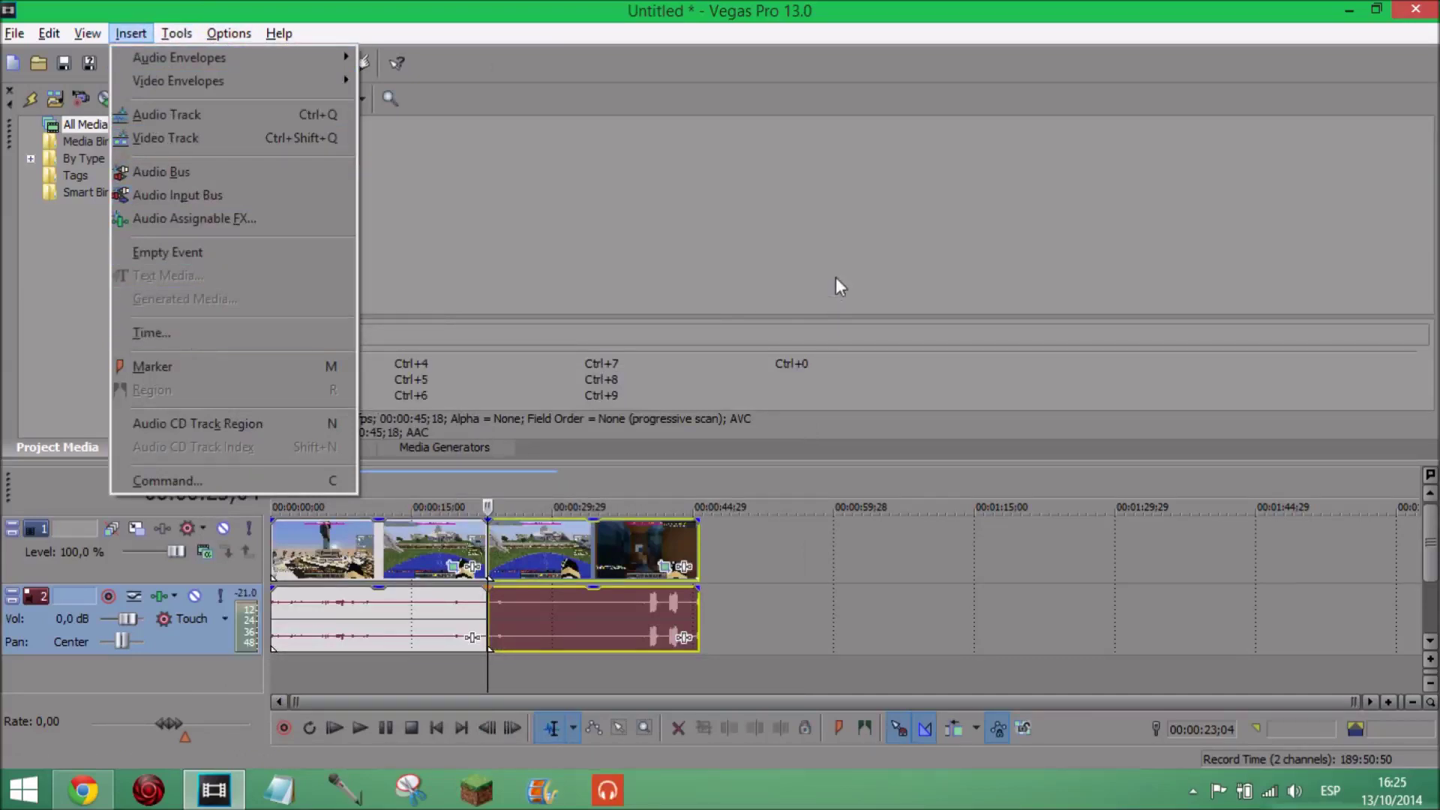
pyautogui.click(1135, 224)
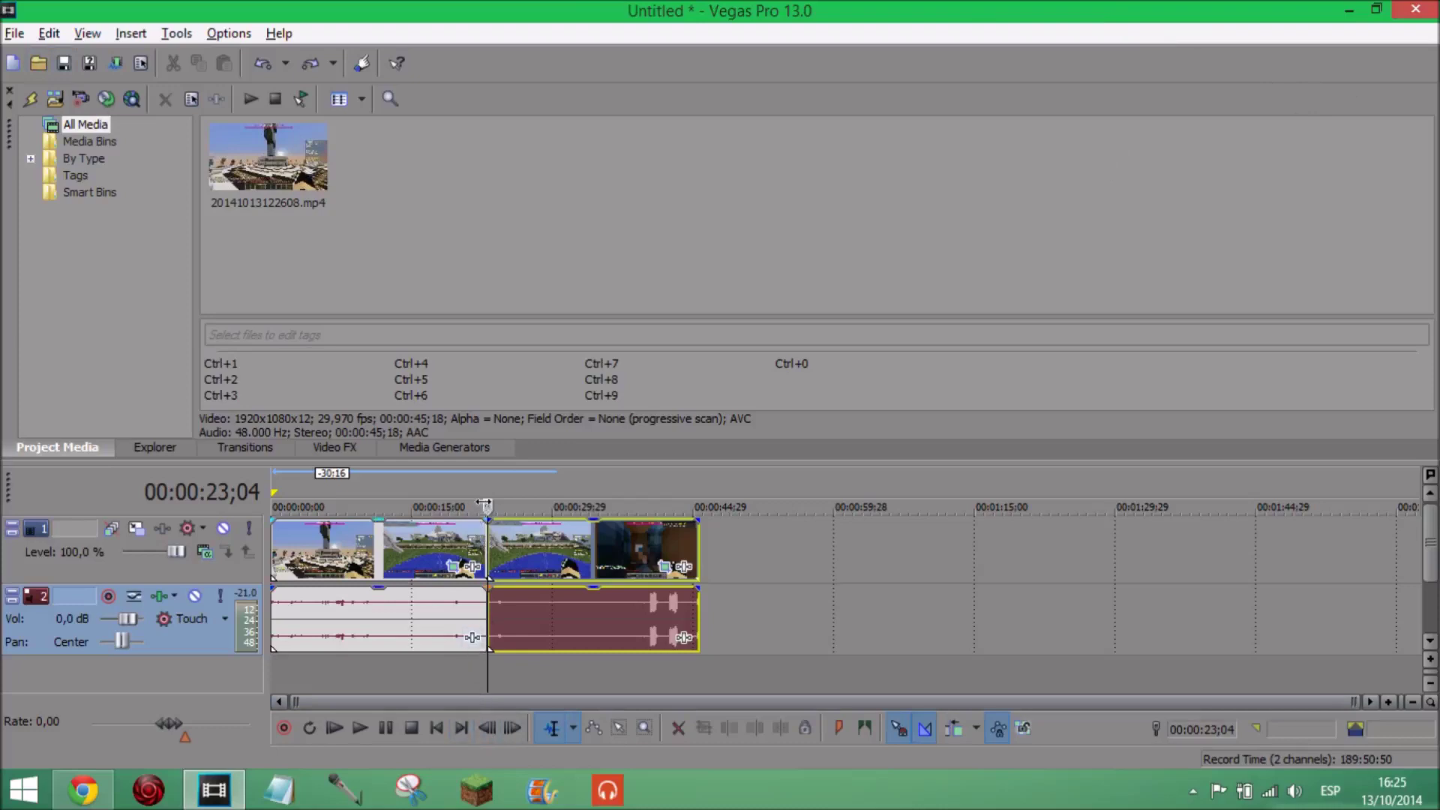
pyautogui.moveTo(484, 504); pyautogui.dragTo(480, 504)
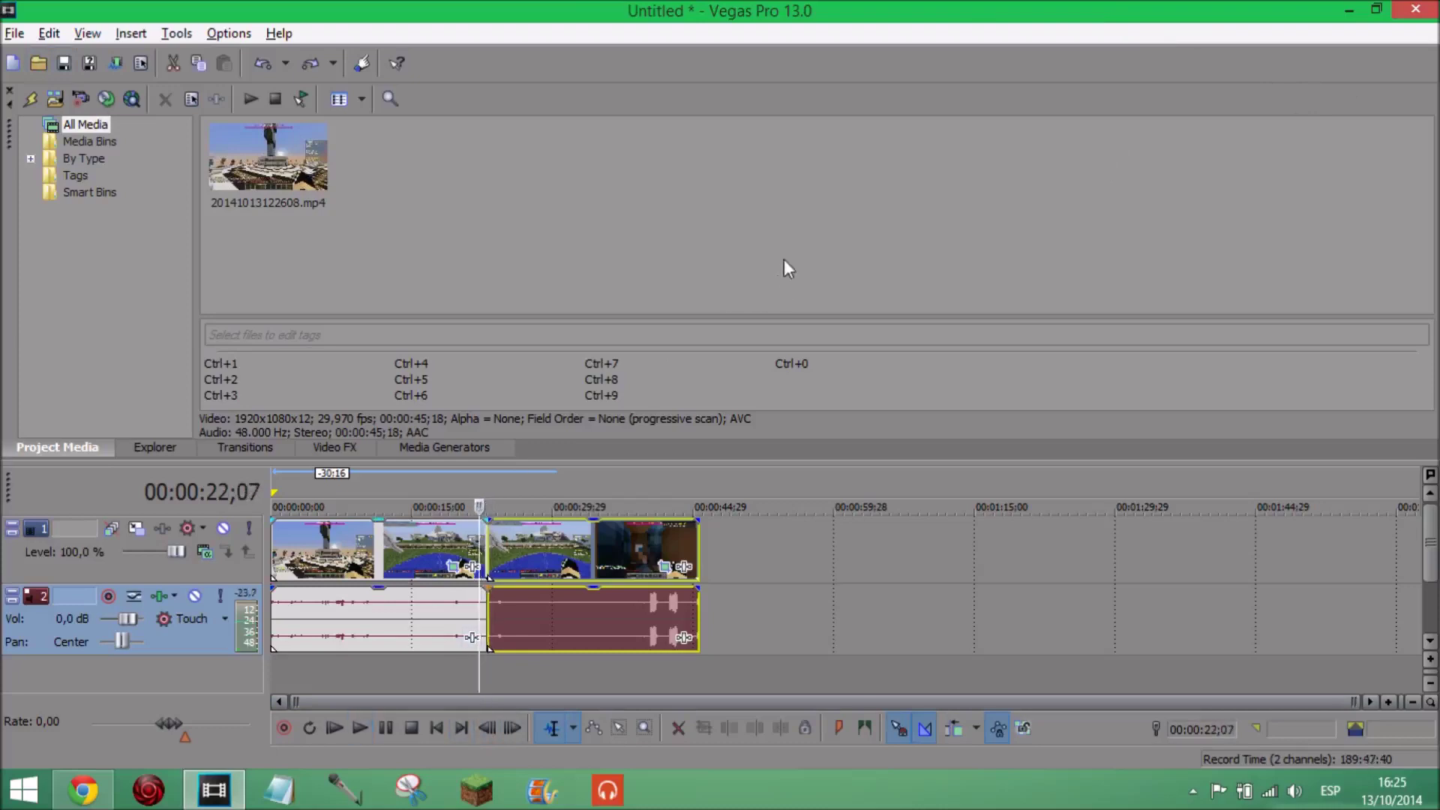